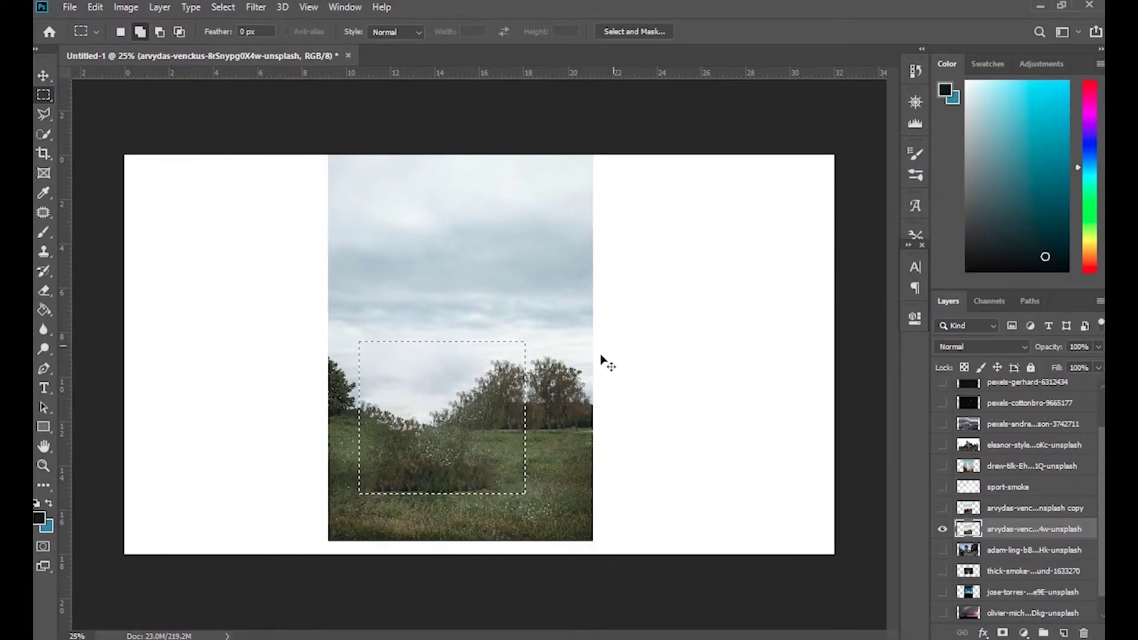
Replace the selected bush patches with surrounding grass using Content-Aware Fill
key(shift+F5)
key(Return)
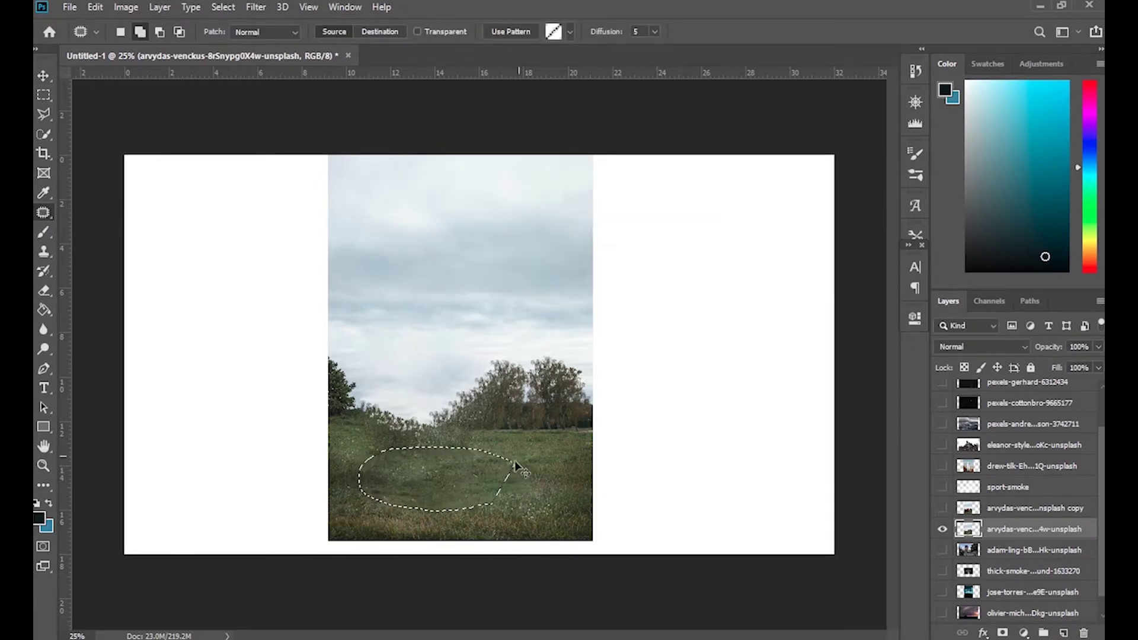
drag(500, 469, 498, 475)
key(shift+F5)
key(Return)
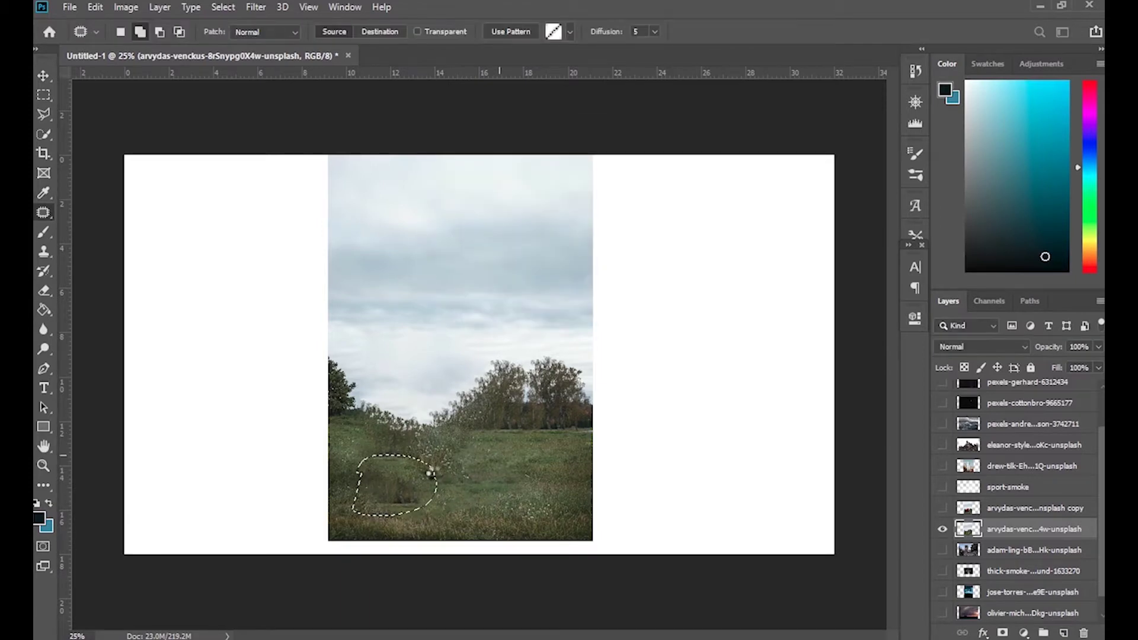
click(40, 254)
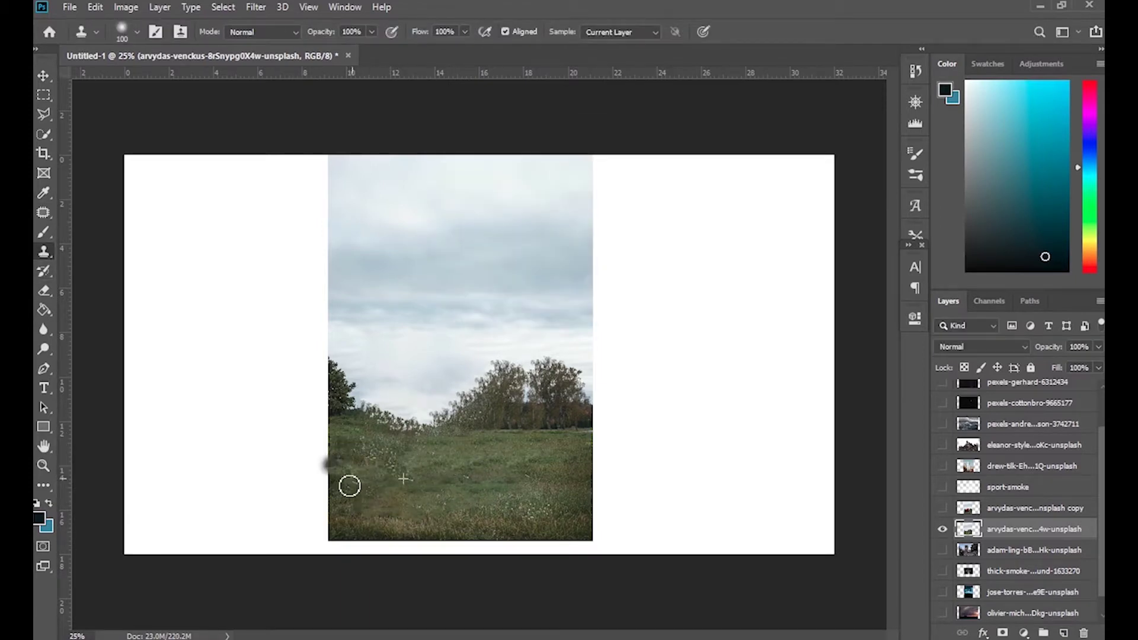
Mask the photo down to a rectangular strip of clean grass
key(m)
drag(323, 426, 595, 542)
click(1002, 633)
Warp the grass strip into an upward-curving hill
key(ctrl+minus)
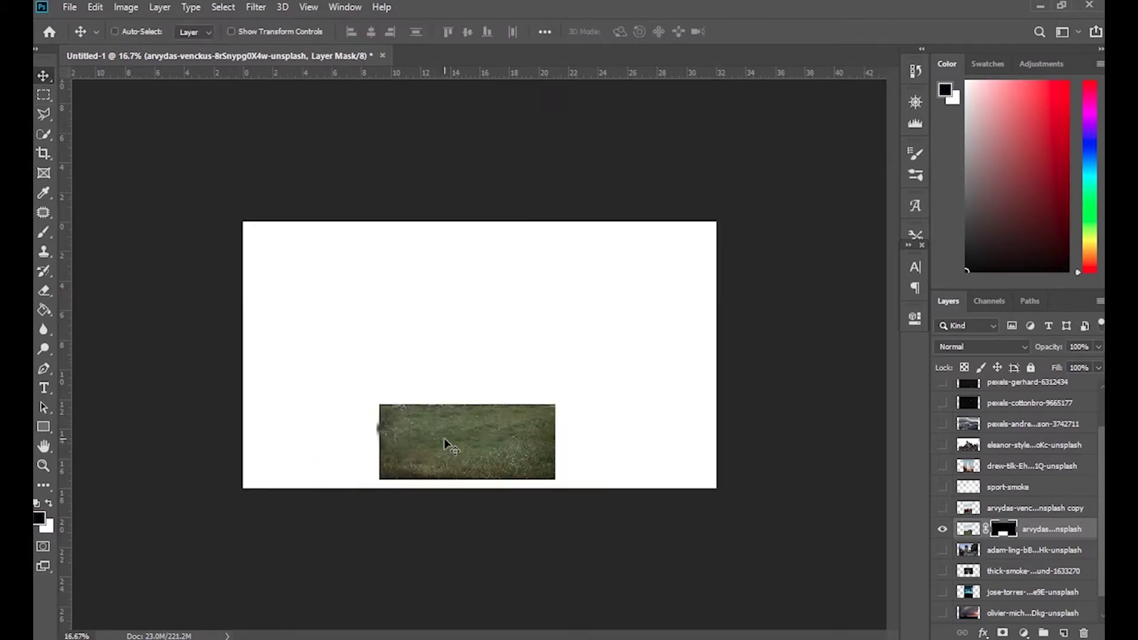
key(ctrl+t)
mouse_move(445, 445)
mouse_down()
mouse_move(596, 459)
mouse_move(648, 445)
mouse_move(711, 474)
mouse_up()
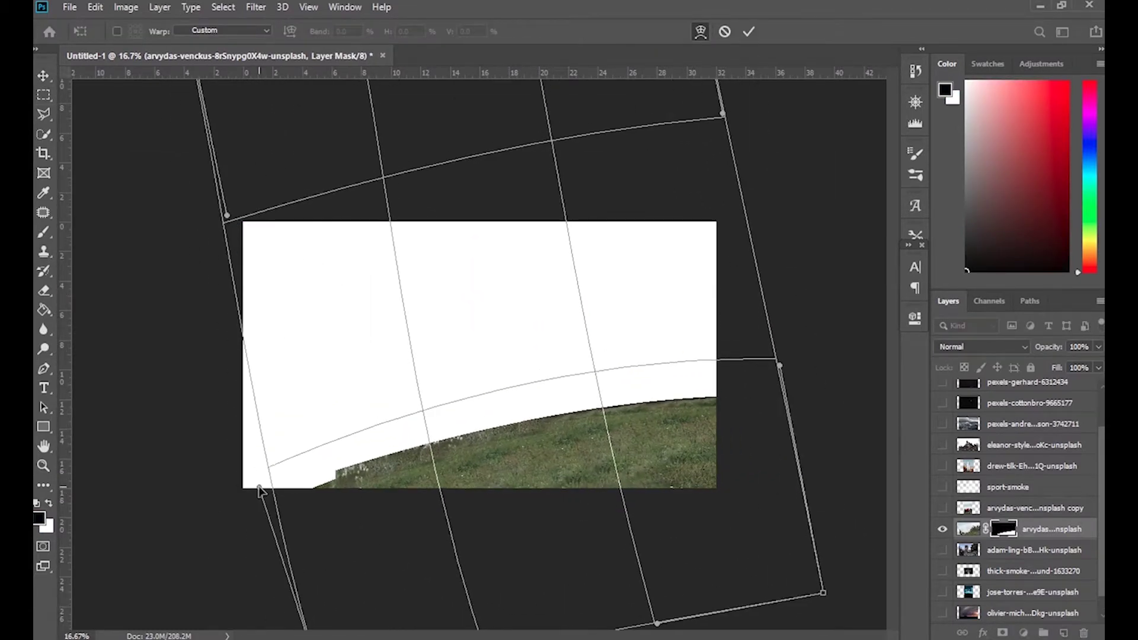
key(Return)
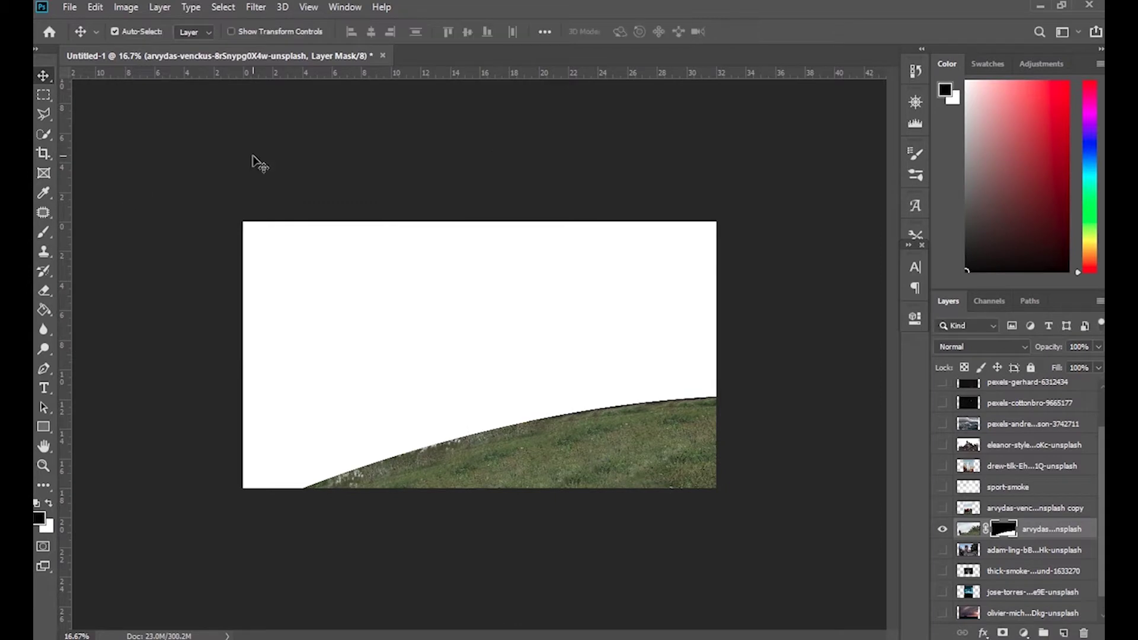
Paint ragged grass blades along the hill edge on the mask with a grass brush
key(b)
right_click(690, 325)
key(x)
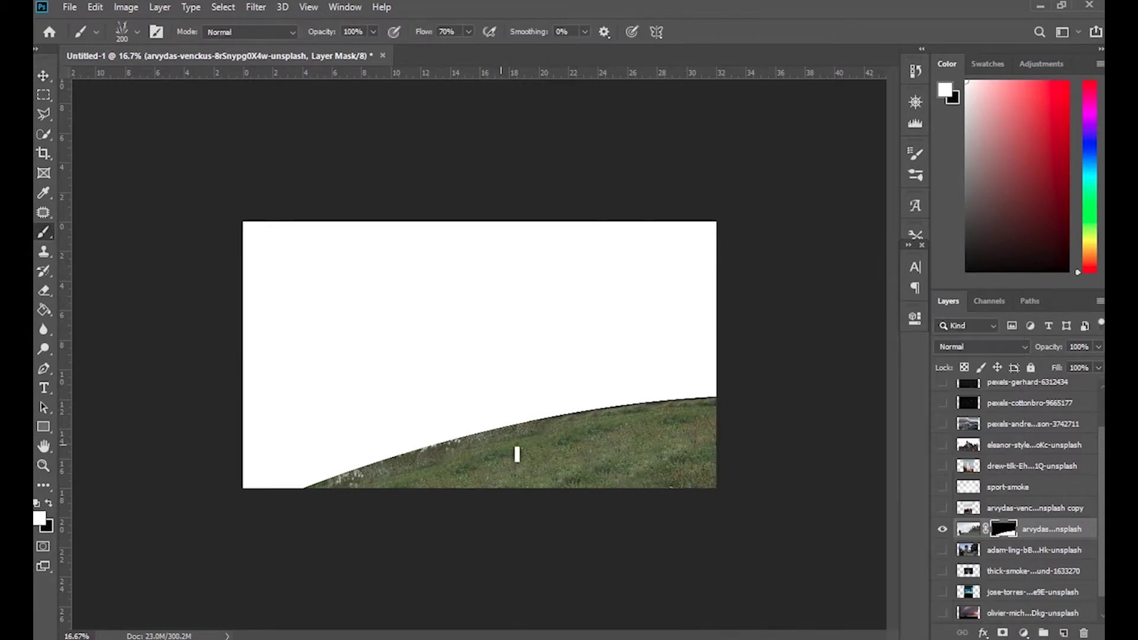
key(ctrl+plus)
drag(450, 436, 700, 421)
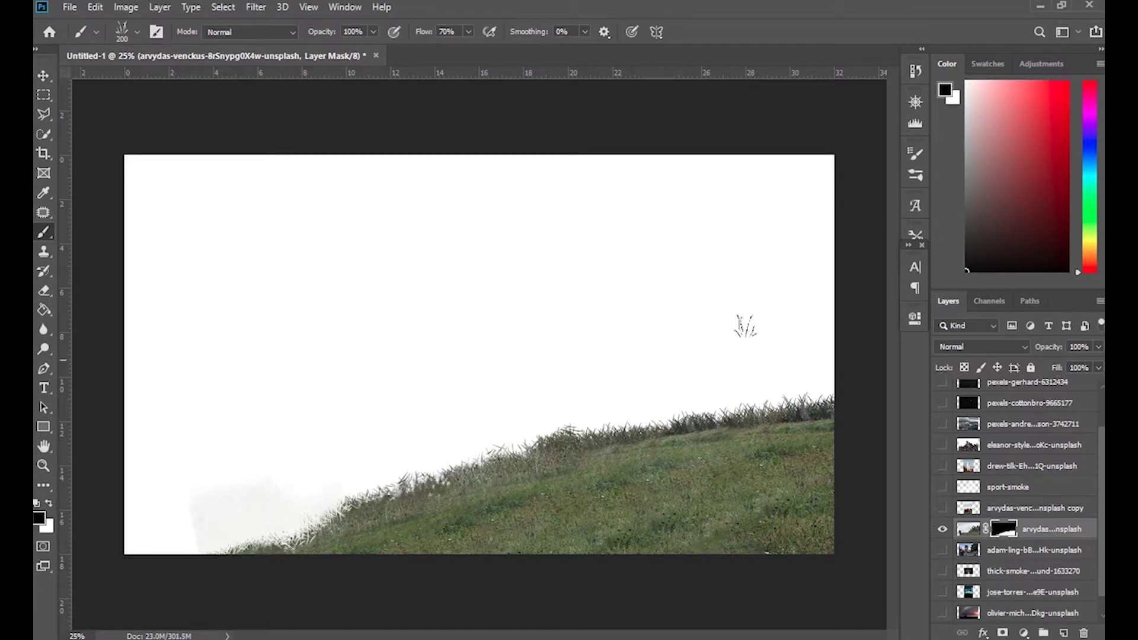
Cool and darken the grass with Color Balance, Hue/Saturation and Levels
key(i)
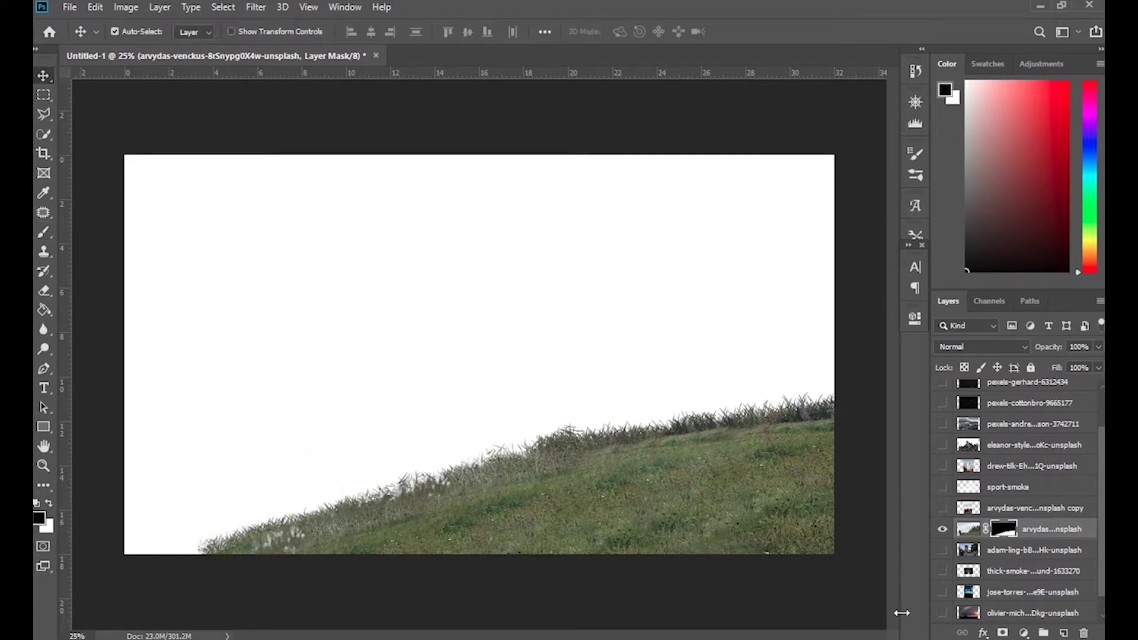
key(ctrl+2)
key(ctrl+b)
key(Return)
key(ctrl+u)
key(Return)
key(v)
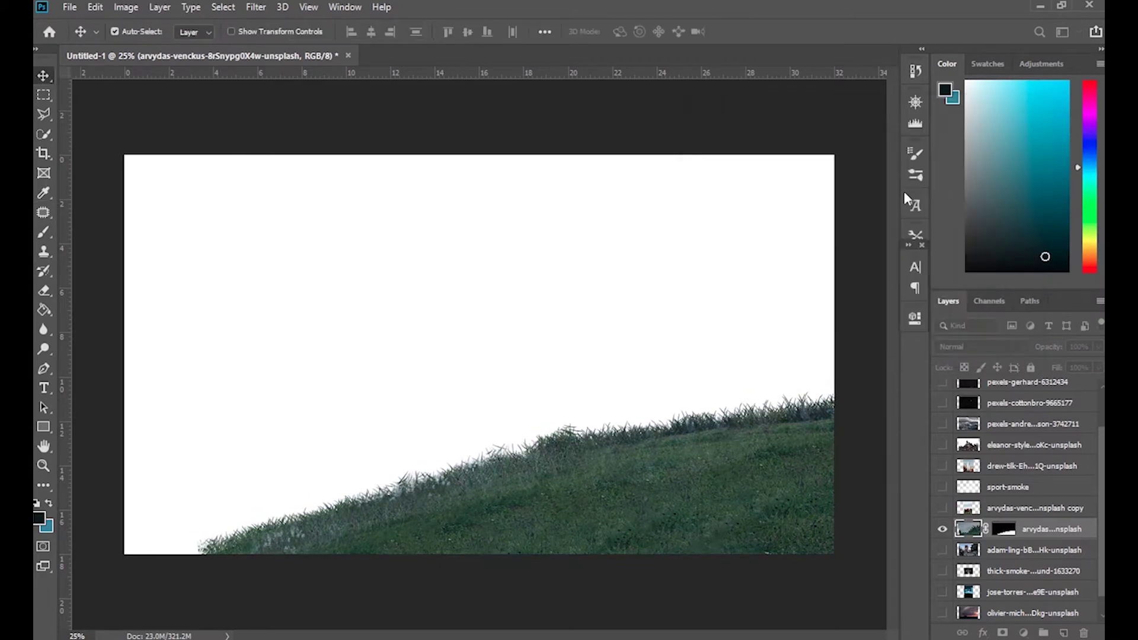
key(ctrl+l)
key(Return)
key(ctrl+minus)
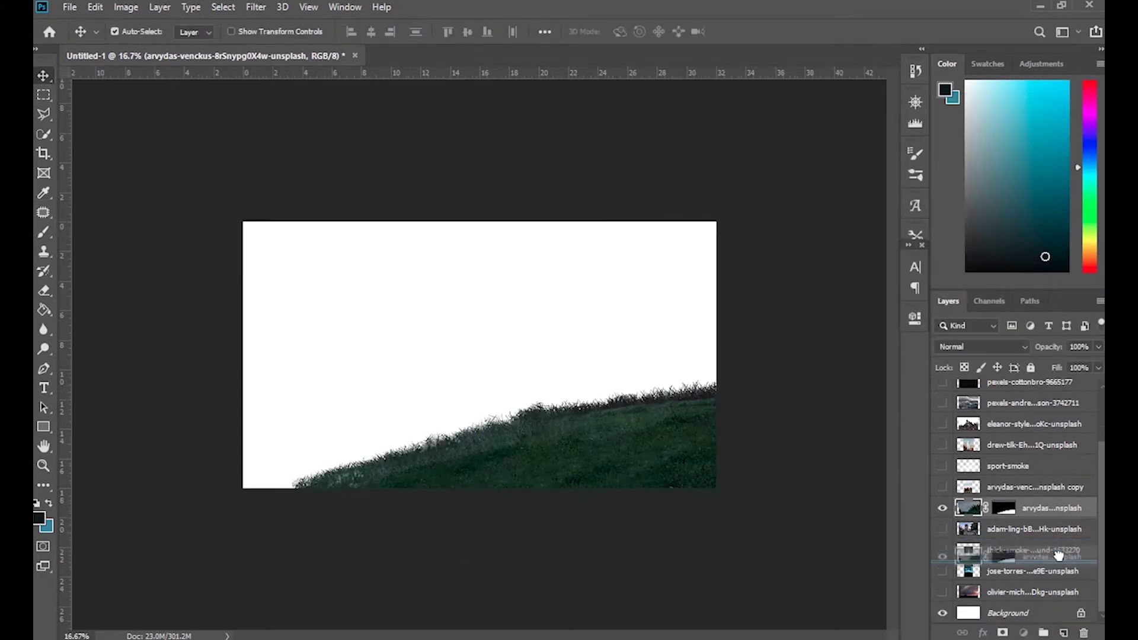
Give the hillside a faint, darker teal Color Overlay layer style
scroll(1034, 539, down, 1)
double_click(1030, 556)
click(682, 392)
drag(971, 263, 911, 271)
click(999, 245)
click(874, 336)
click(1051, 223)
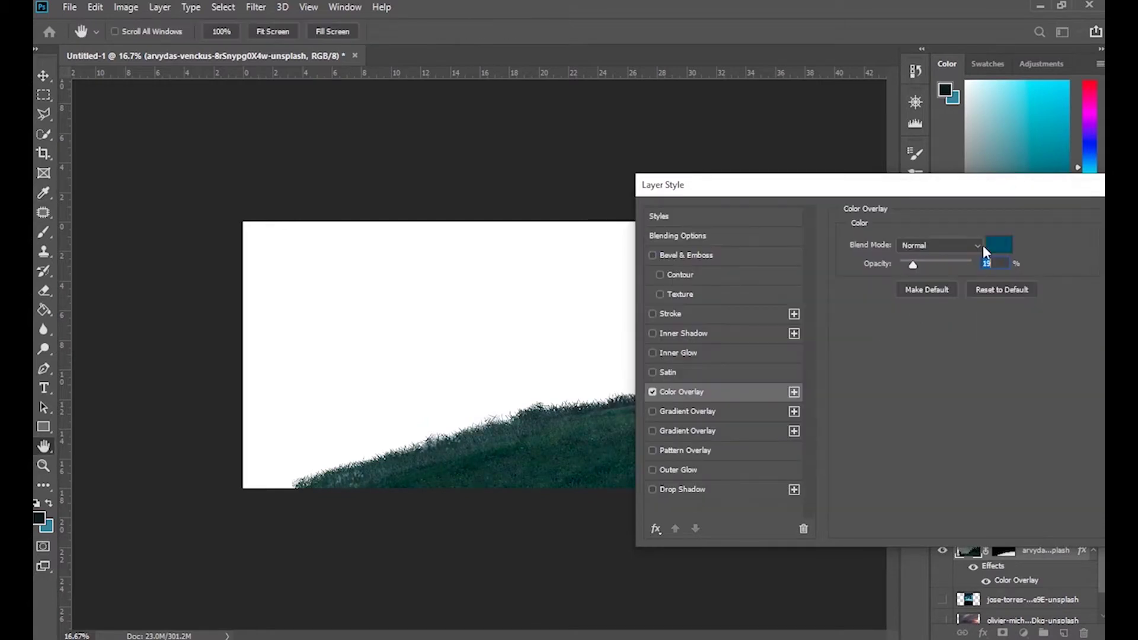
key(Return)
Duplicate the hillside, rotate the copy level, and set up a mask brush
key(ctrl+j)
key(ctrl+t)
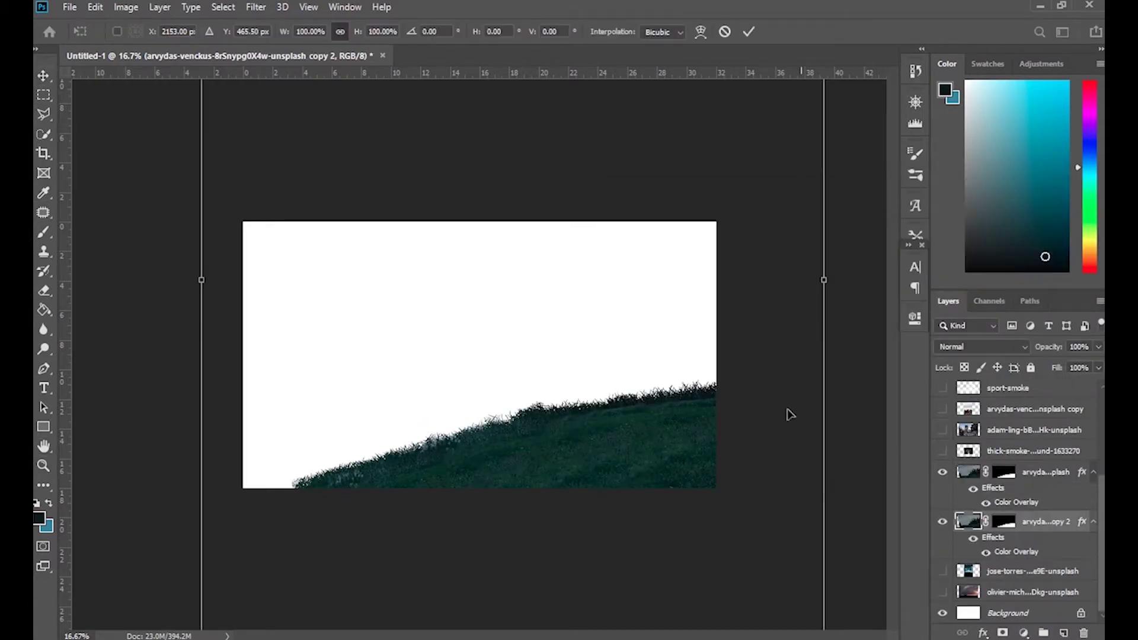
mouse_move(790, 415)
mouse_down()
mouse_move(665, 457)
mouse_move(833, 499)
mouse_up()
key(Return)
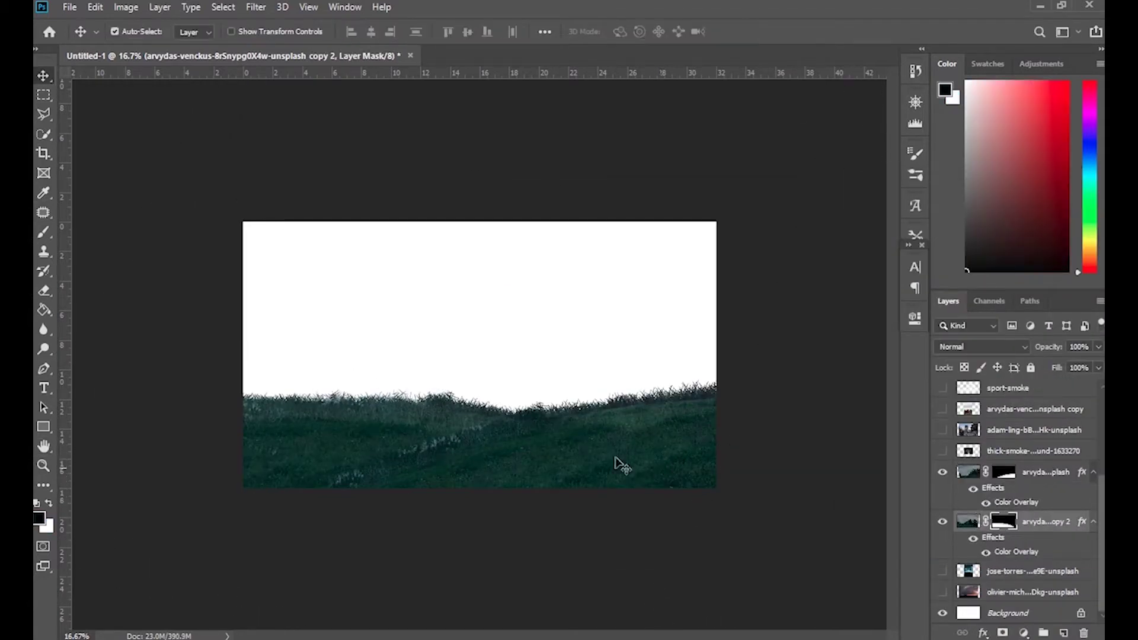
key(b)
right_click(617, 463)
key(Escape)
key(x)
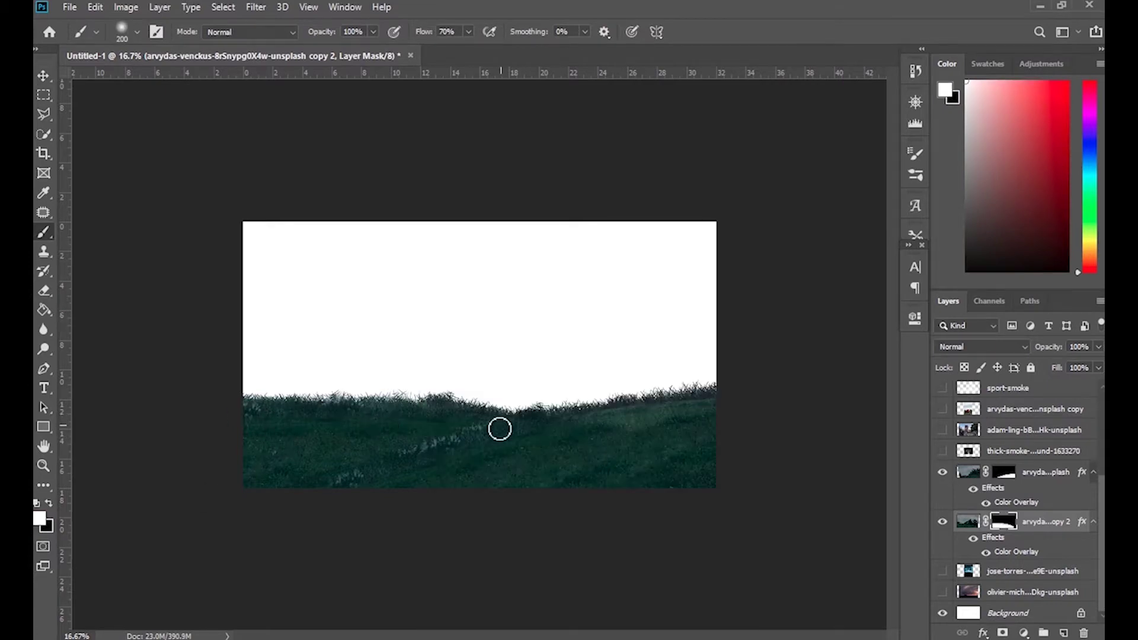
Nudge the upper hillside down slightly and paint its mask along the grass edge
key(v)
drag(671, 451, 670, 457)
key(ctrl+t)
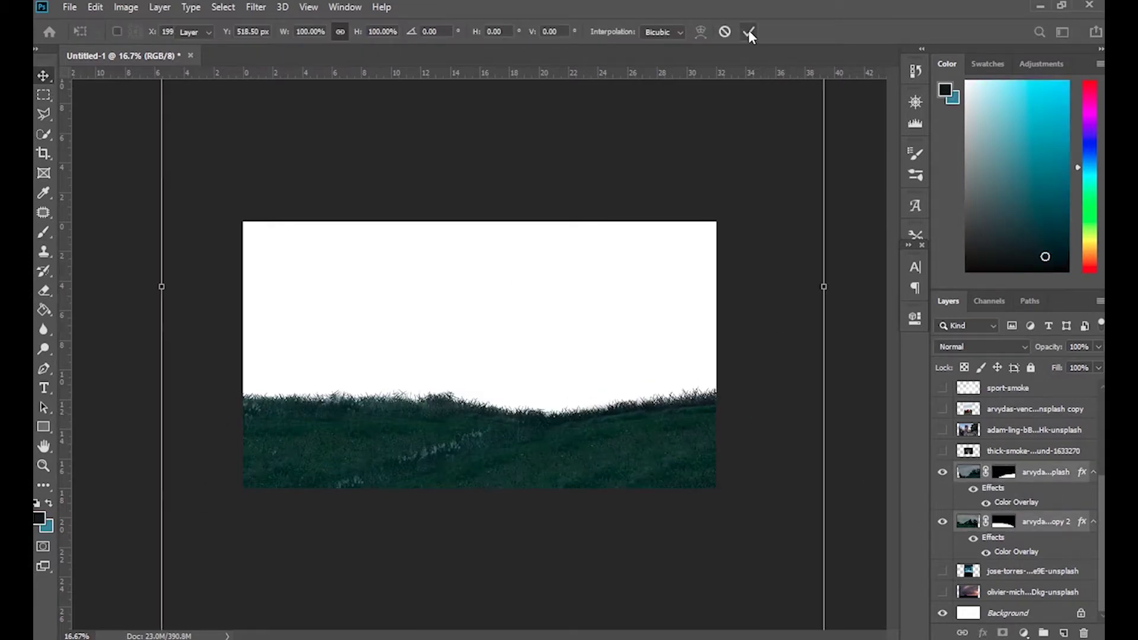
key(Escape)
key(b)
key(ctrl+backslash)
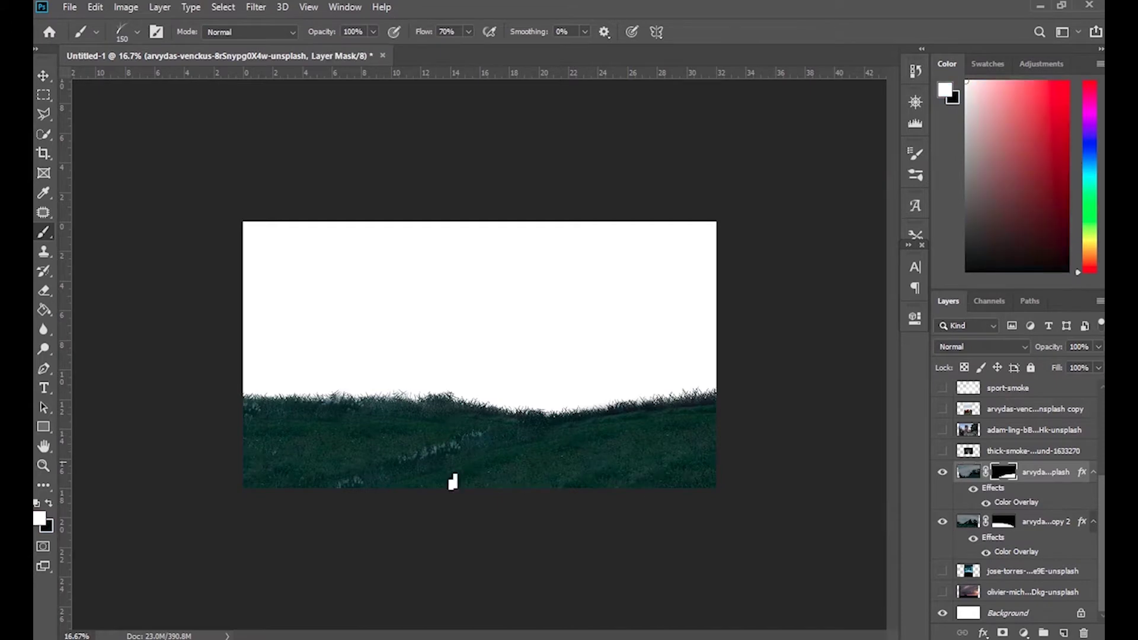
key(ctrl+plus)
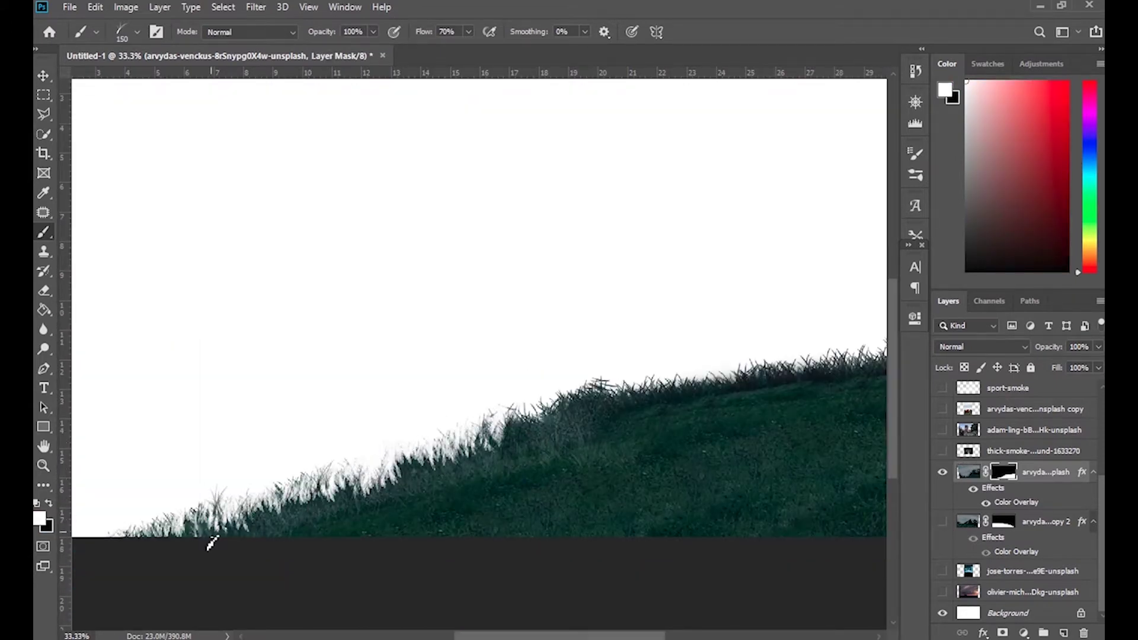
key(ctrl+minus)
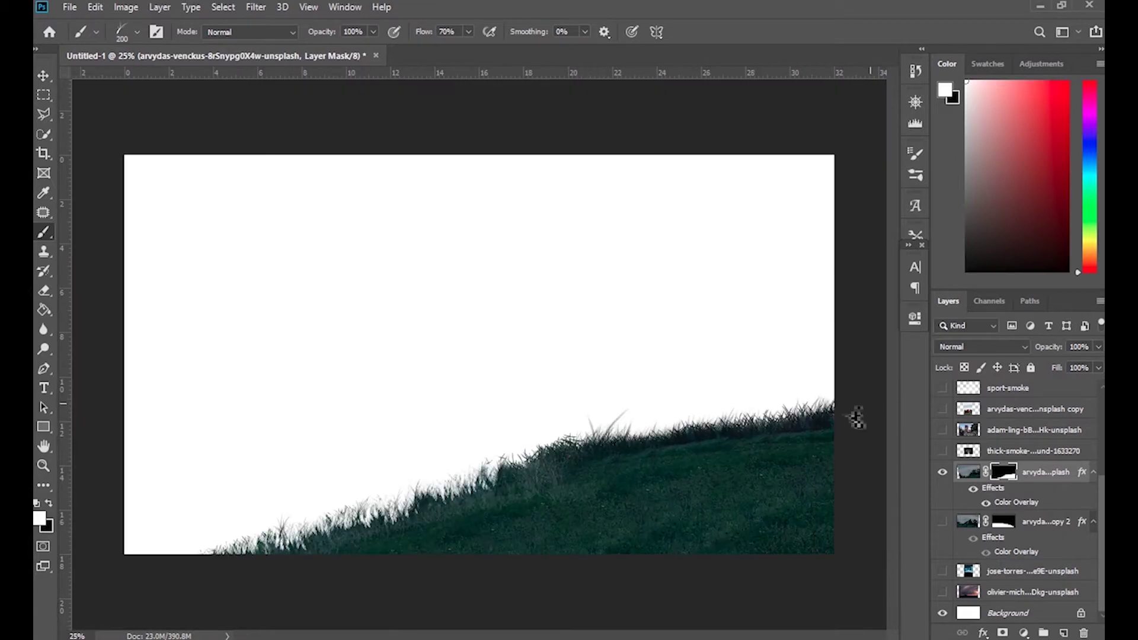
Change the lower grass layer's Color Overlay to a new teal
double_click(1016, 502)
click(840, 256)
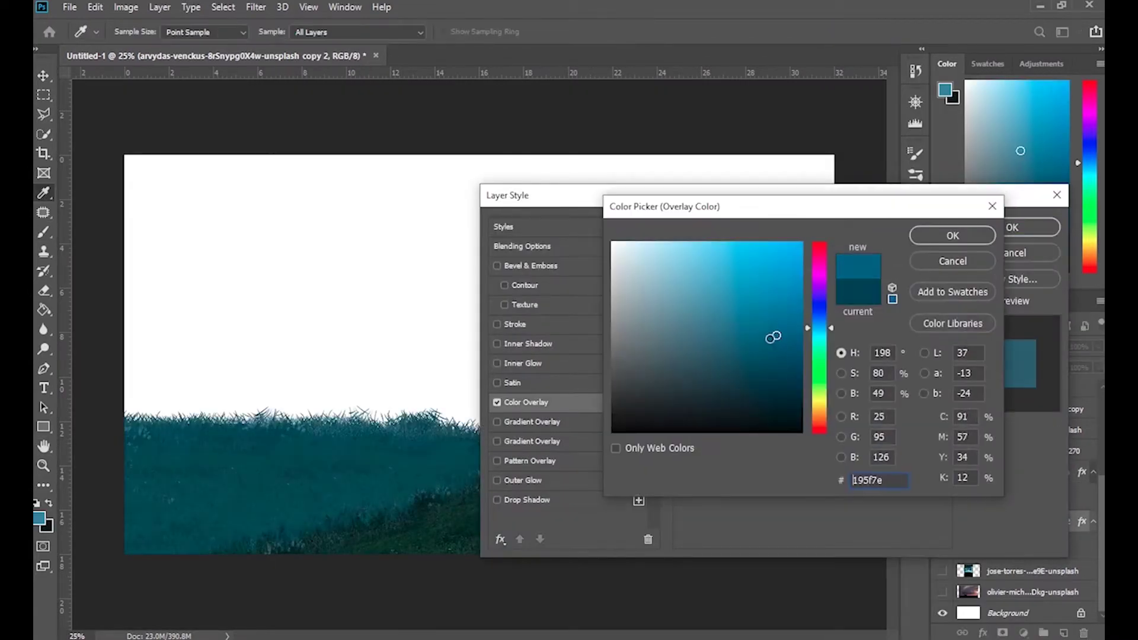
key(Return)
key(Return)
key(ctrl+b)
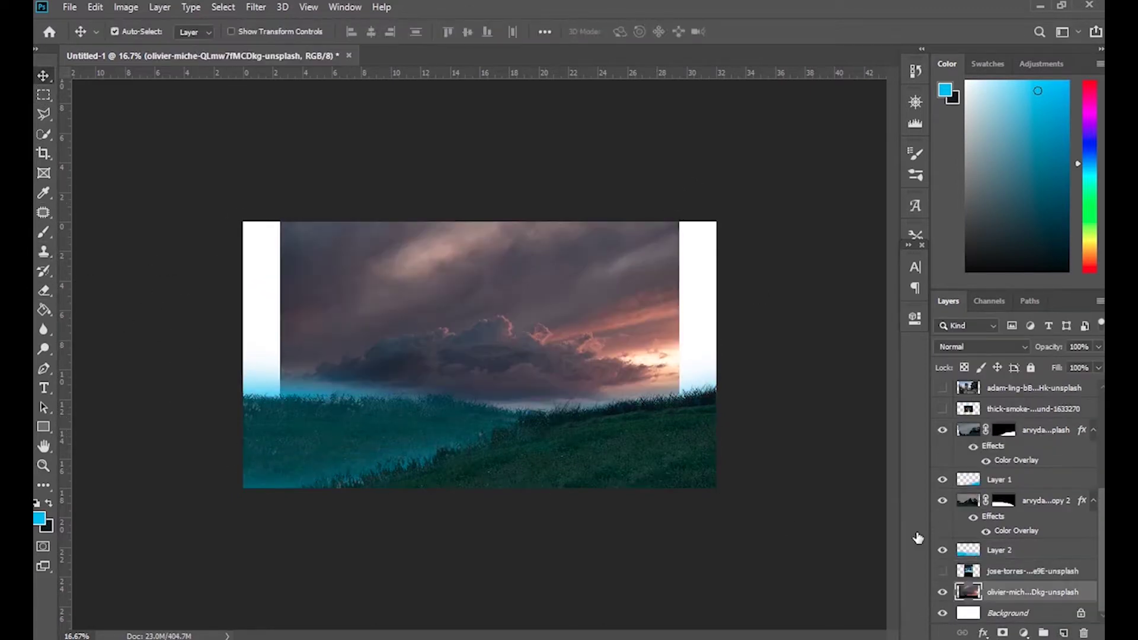
Reposition the sunset sky behind the hills and cool it with Color Balance and Hue/Saturation
key(ctrl+t)
drag(568, 318, 529, 261)
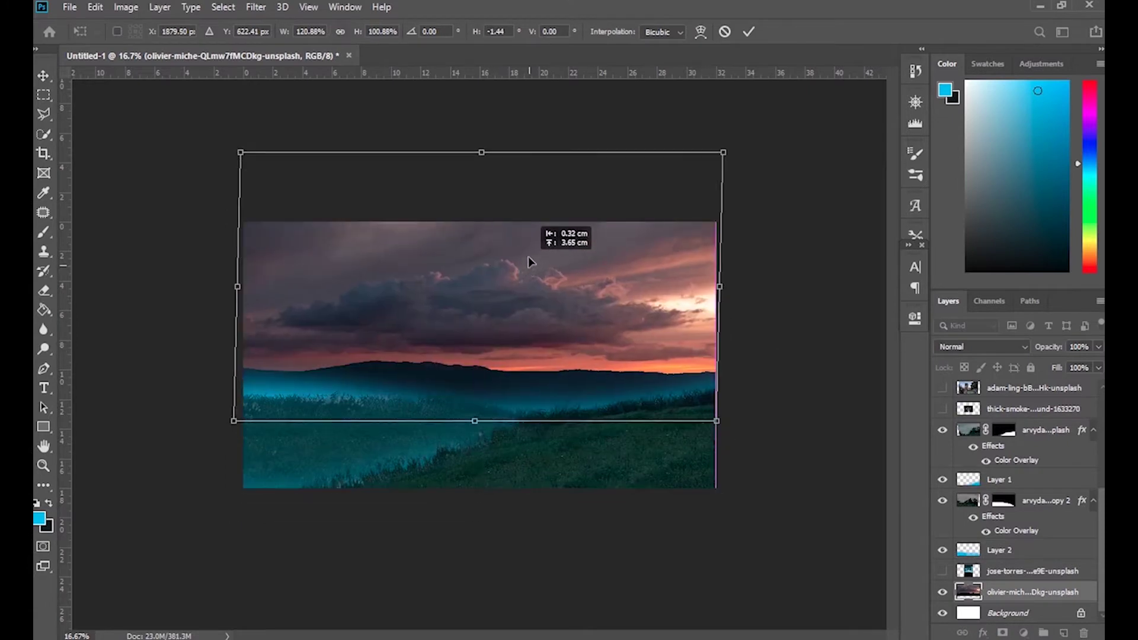
key(Return)
key(ctrl+b)
key(Return)
key(ctrl+u)
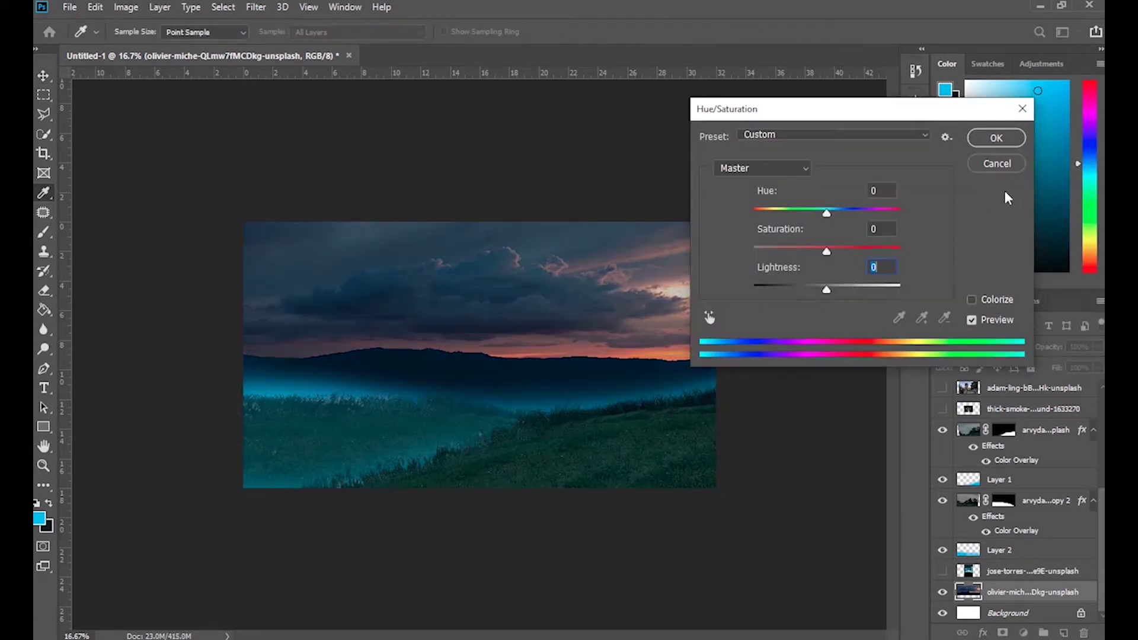
key(Return)
Darken the sky's midtones and highlights with Levels, then show the cloudy sky layer
key(ctrl+l)
drag(563, 102, 912, 104)
drag(870, 279, 879, 279)
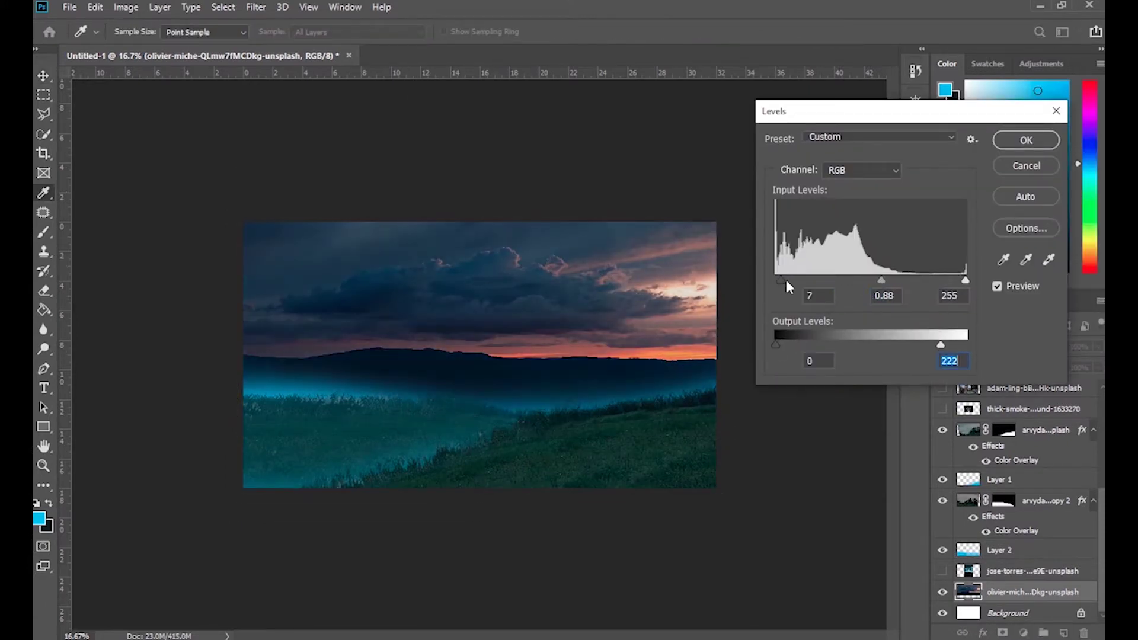
key(Return)
click(942, 570)
key(ctrl+t)
Narrow the cloudy sky to the right half, duplicate it, and mask it away over the sunset horizon
drag(546, 325, 434, 325)
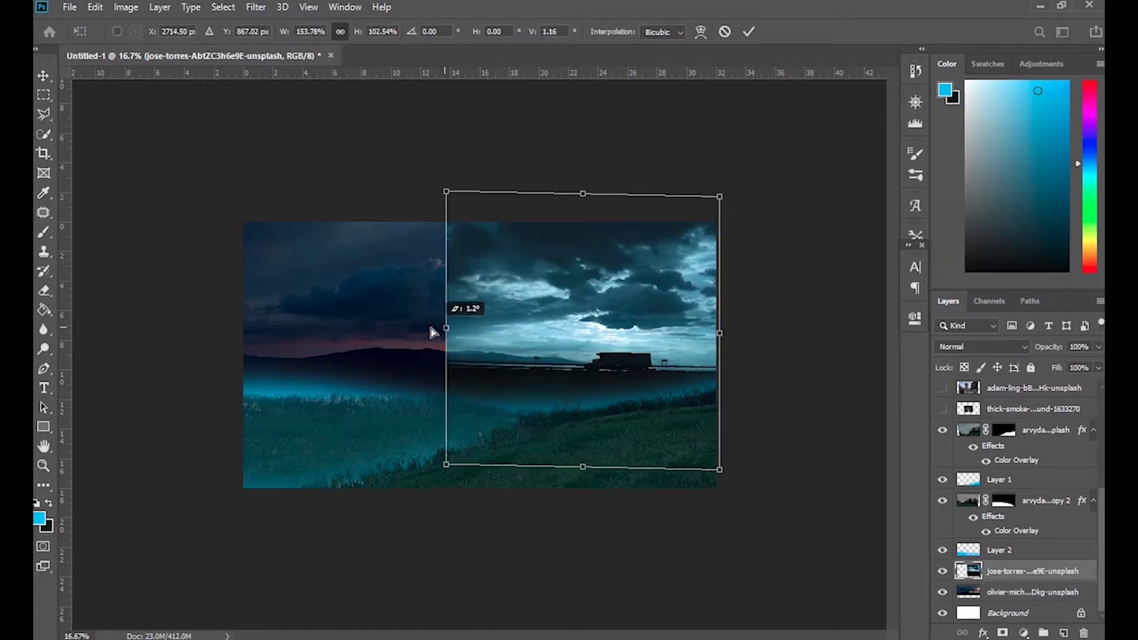
key(Return)
key(ctrl+j)
click(943, 550)
click(1002, 633)
key(b)
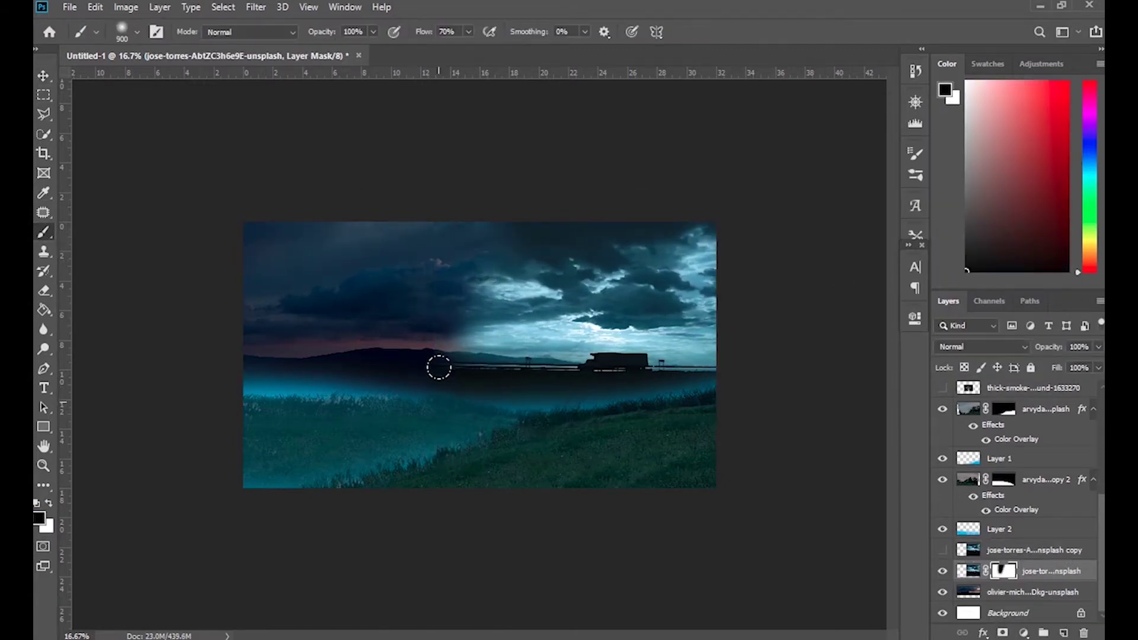
drag(439, 367, 376, 378)
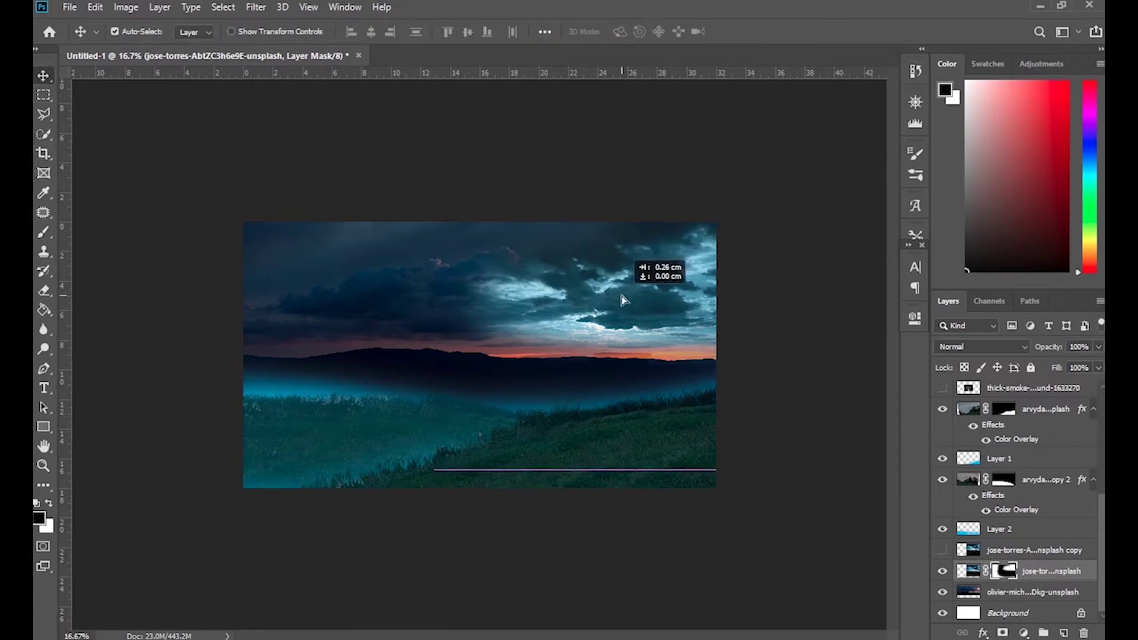
Move the duplicate cloudy sky up and right and prepare a black soft brush for its mask
click(942, 550)
key(ctrl+t)
key(Return)
key(ctrl+z)
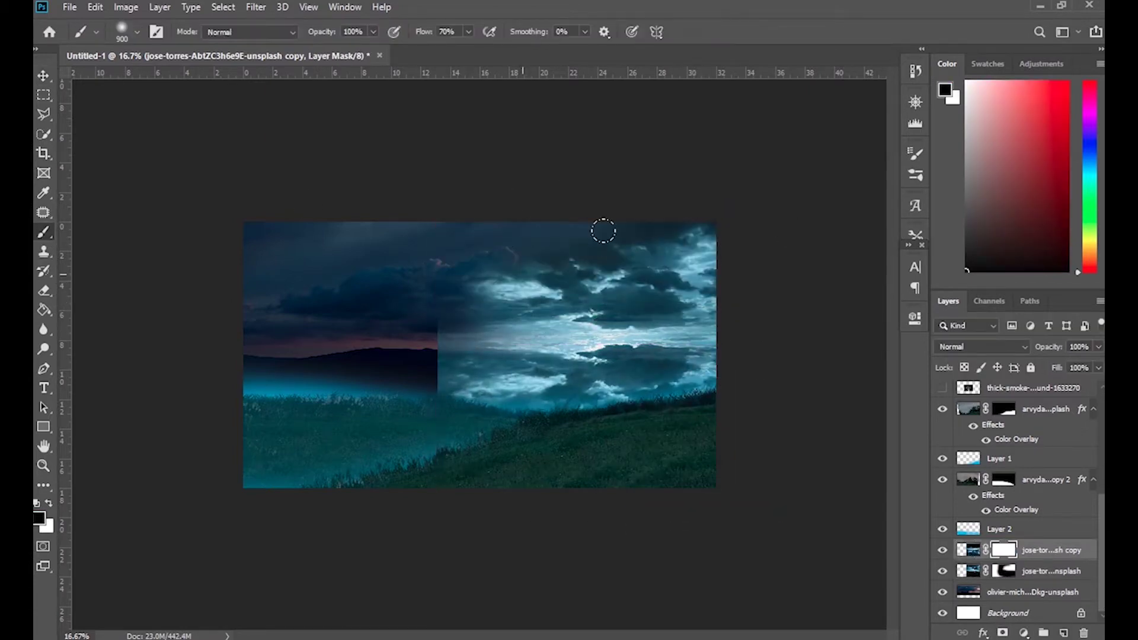
key(ctrl+t)
drag(622, 350, 639, 363)
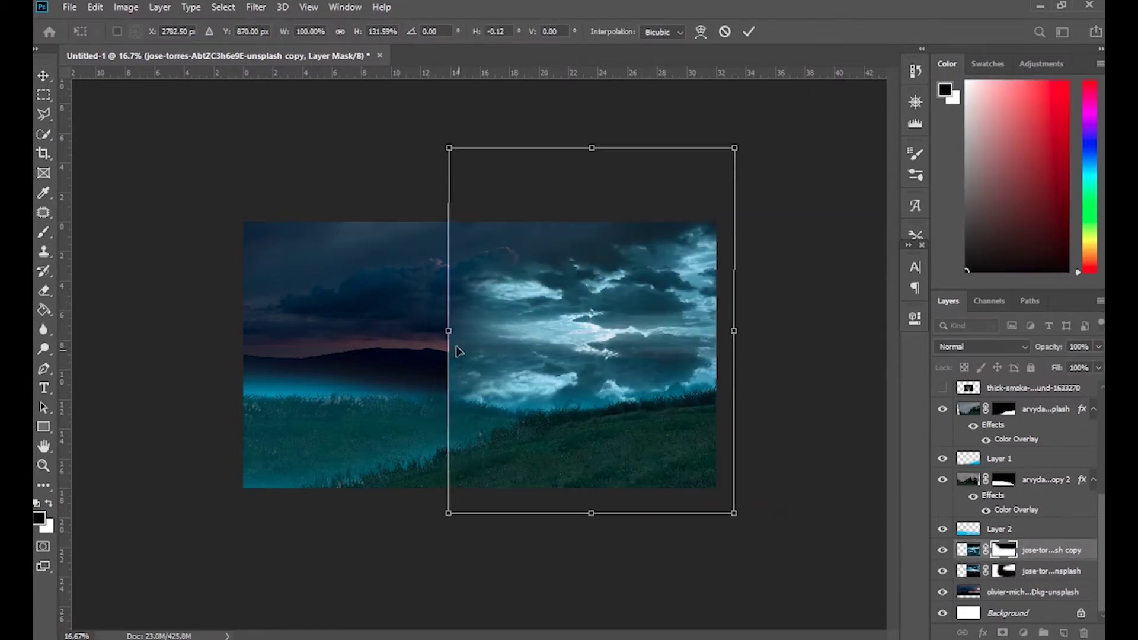
right_click(667, 341)
click(674, 363)
key(Return)
key(b)
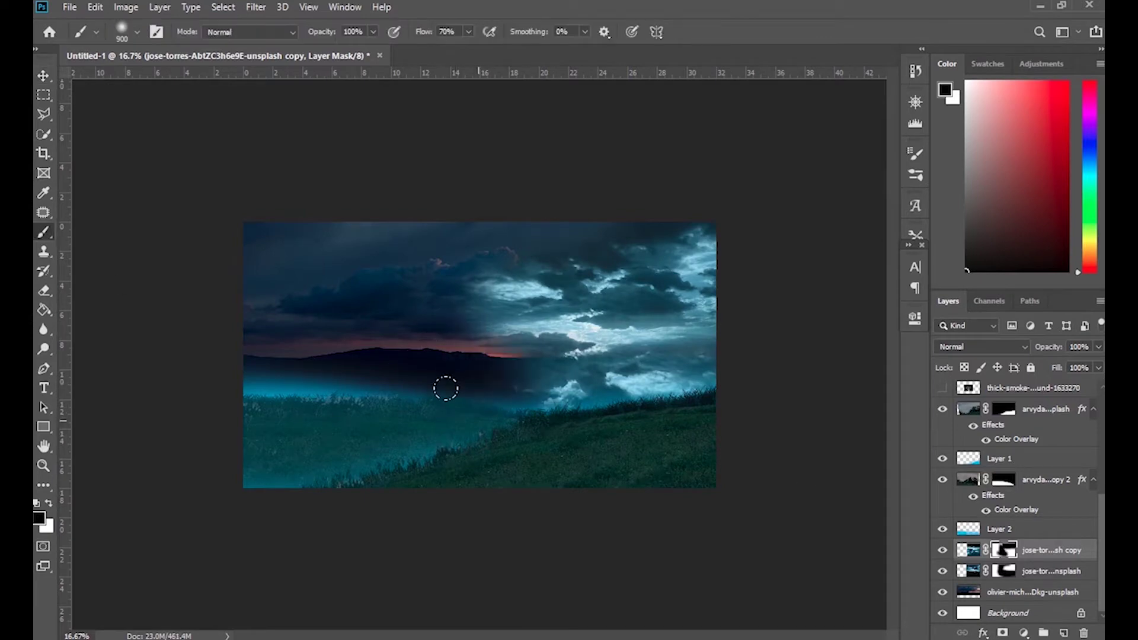
Reposition the stormy sky and stretch it wider across the canvas
key(v)
drag(446, 388, 435, 308)
key(ctrl+t)
drag(282, 304, 762, 317)
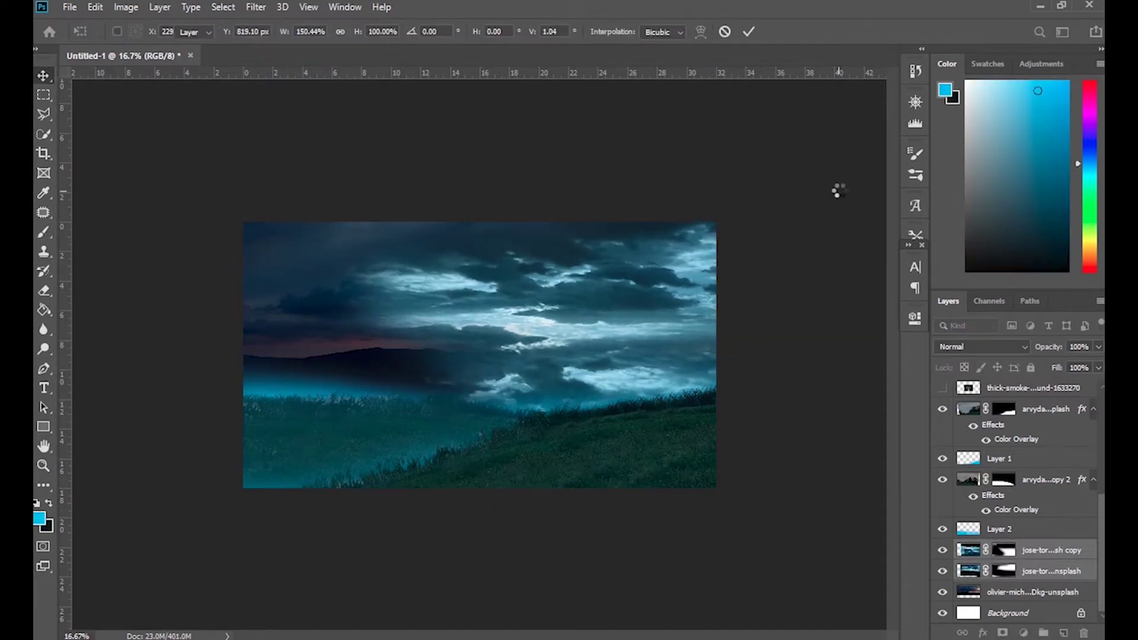
key(Return)
drag(663, 380, 640, 385)
click(947, 592)
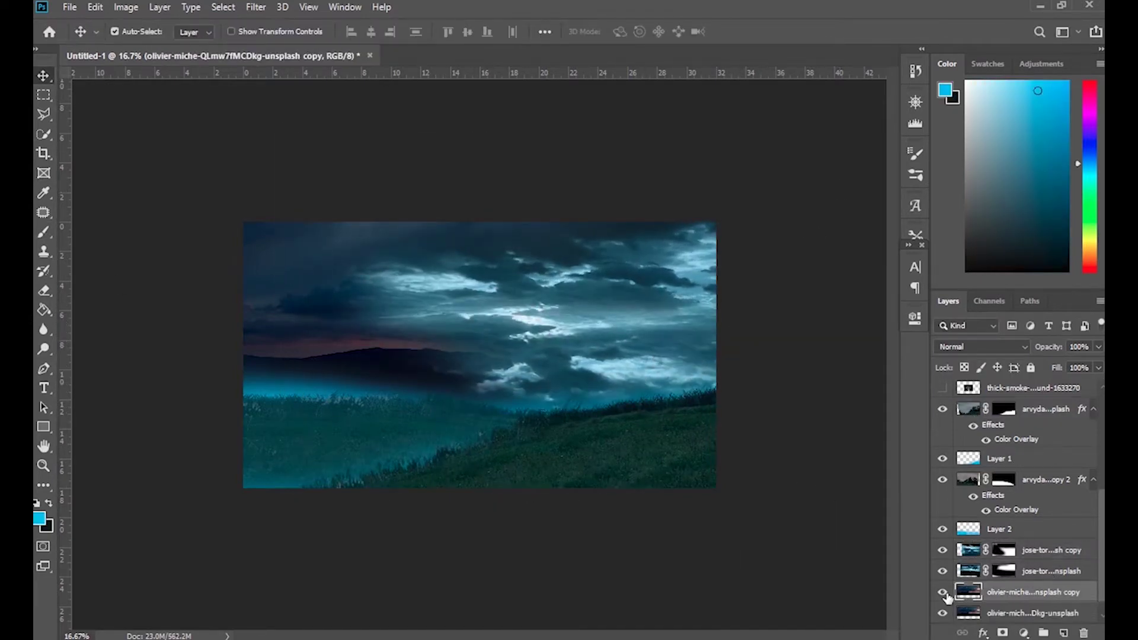
Show and select the sandy mountain photo layer (pexels-andrew-beatson-3742711)
click(982, 347)
click(984, 622)
click(542, 257)
scroll(1019, 474, up, 5)
click(1020, 422)
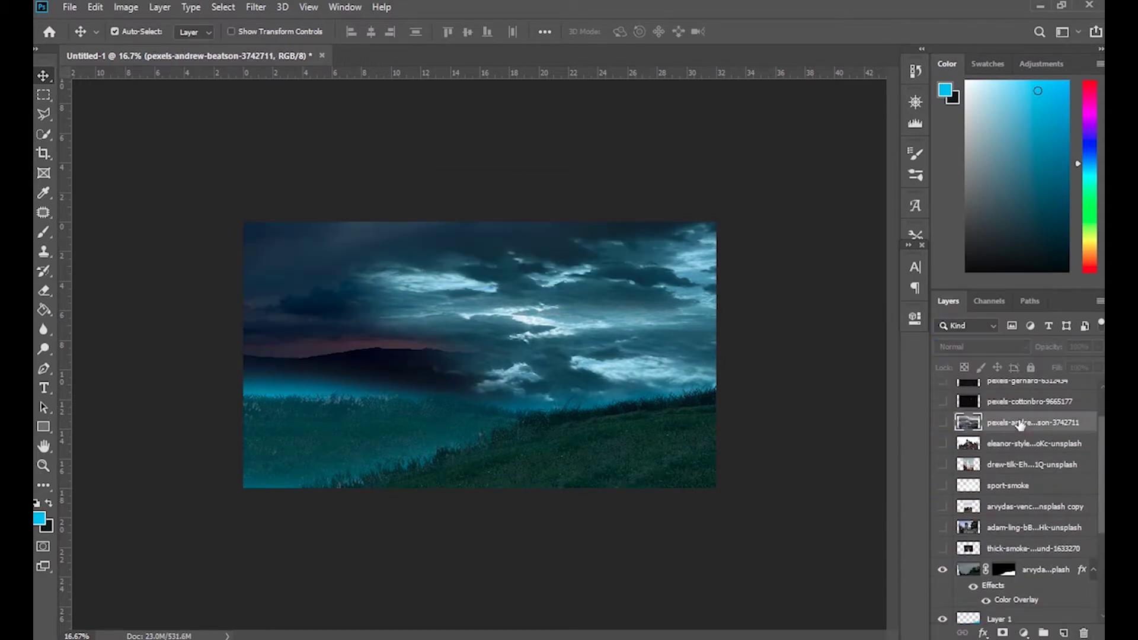
scroll(1019, 474, down, 5)
scroll(1019, 474, up, 10)
click(942, 390)
click(1031, 390)
Mask out the mountain photo's sky with Magic Wand and stretch the mountain to the left
key(w)
click(439, 372)
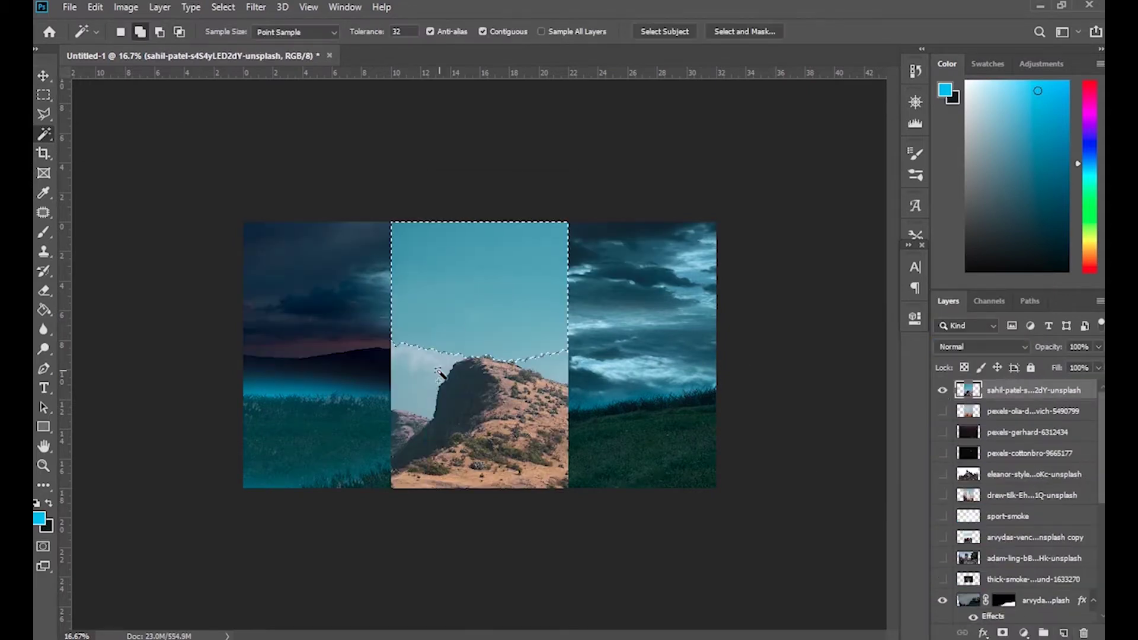
alt+click(1002, 632)
key(ctrl+t)
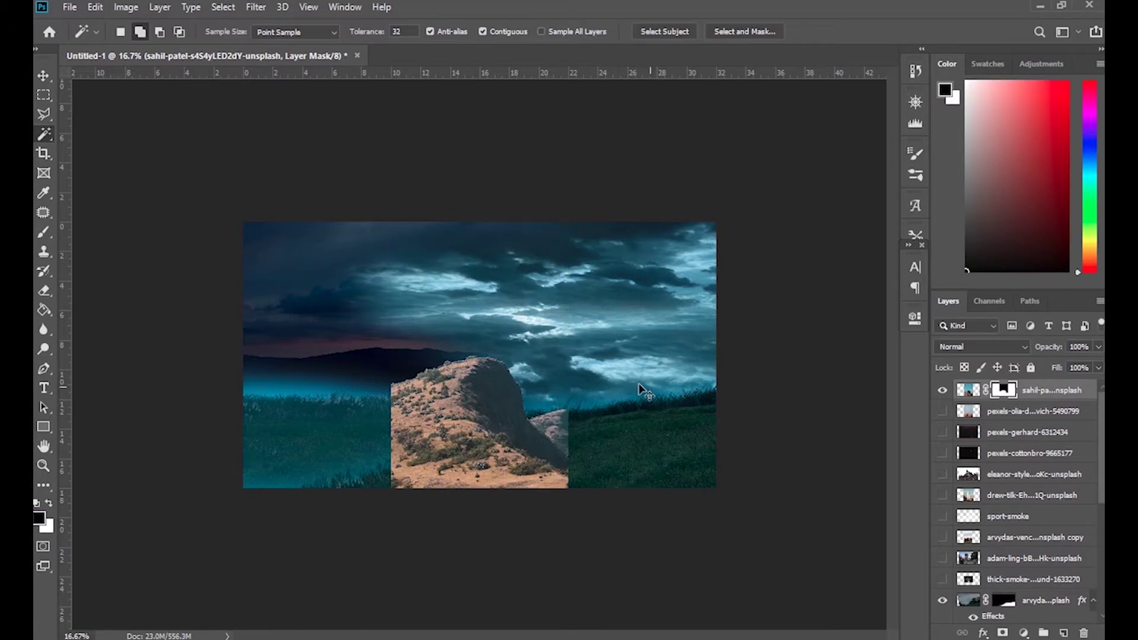
drag(639, 383, 437, 375)
key(Return)
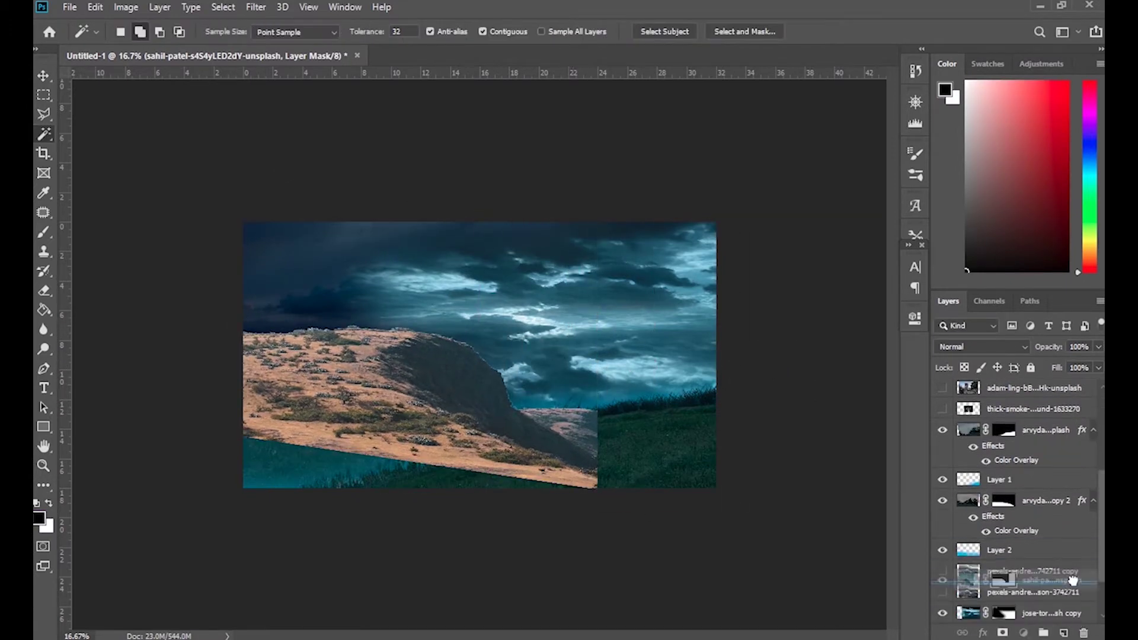
Duplicate the mountain, shift the copy right, and blend the two by painting the mask
key(ctrl+plus)
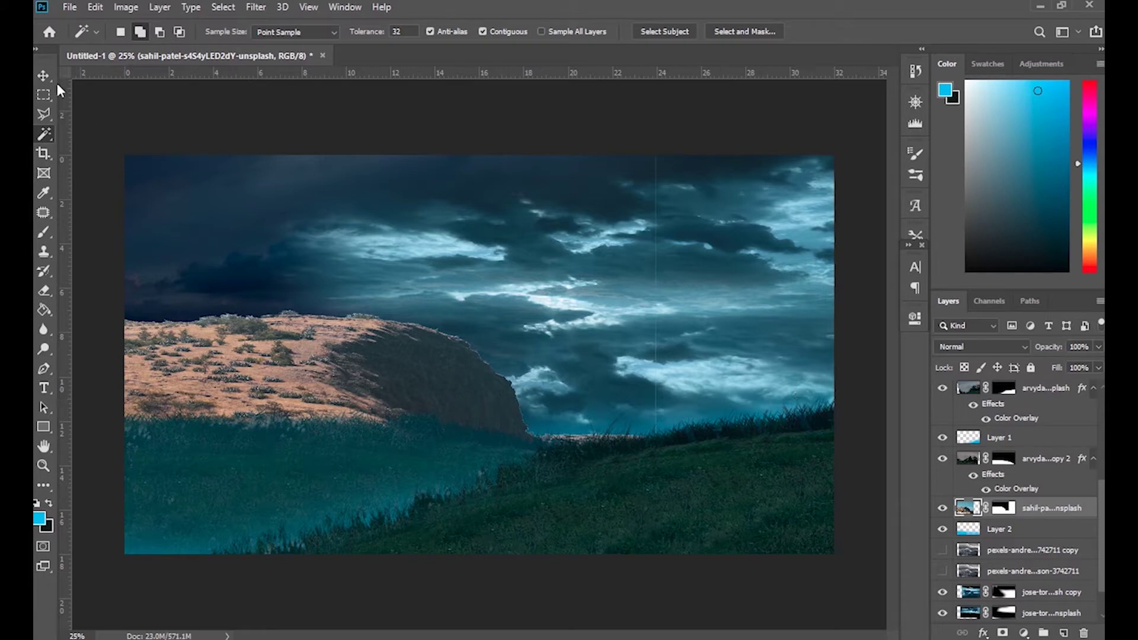
key(ctrl+j)
key(ctrl+t)
drag(737, 330, 749, 266)
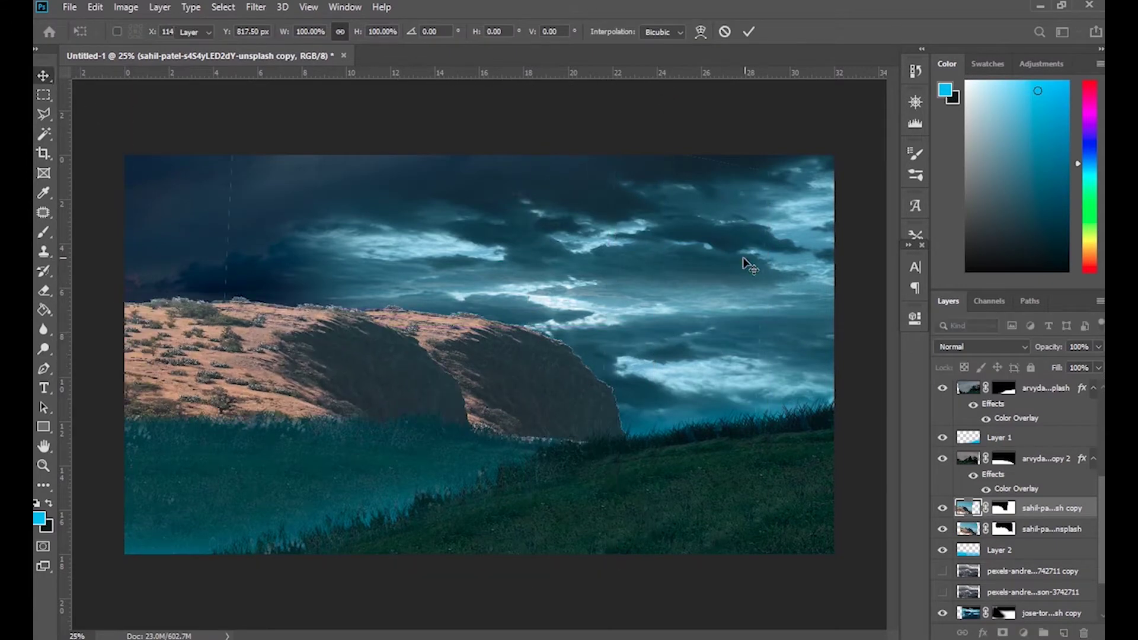
key(Return)
click(1003, 508)
key(b)
key(d)
drag(414, 356, 266, 308)
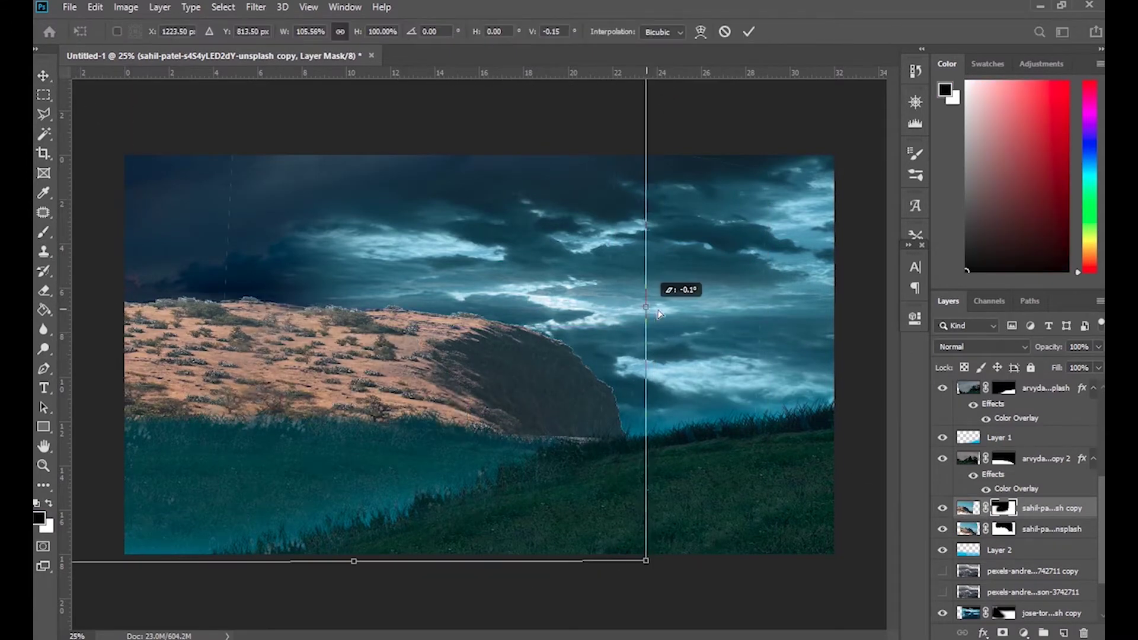
drag(652, 285, 669, 284)
click(1003, 529)
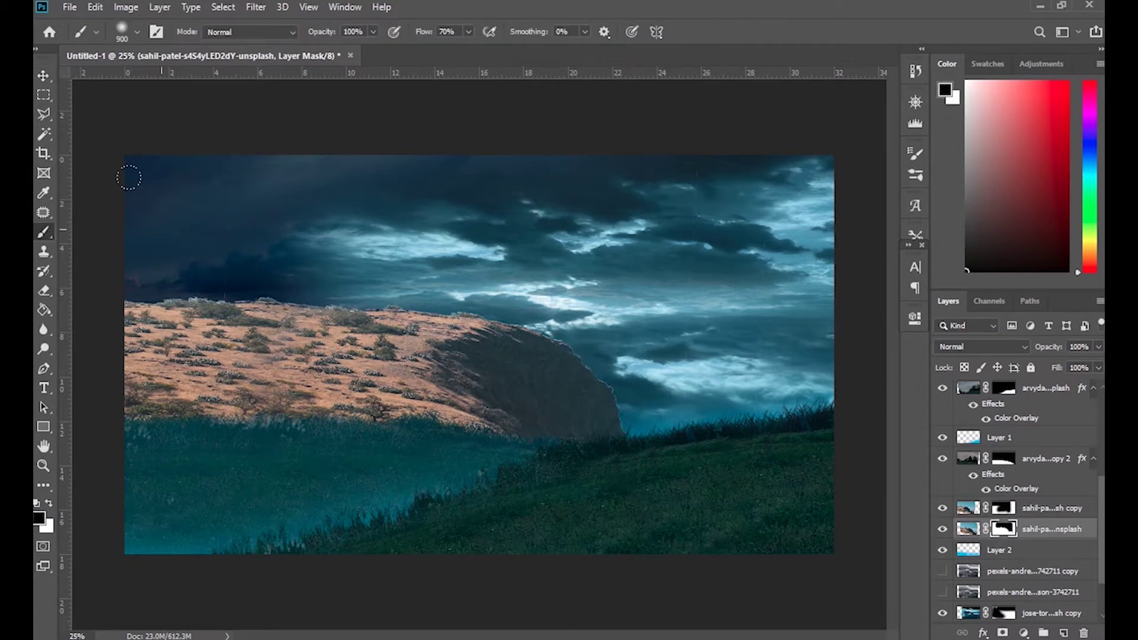
Merge the two mountain layers and darken them with Hue/Saturation
key(v)
key(ctrl+e)
key(ctrl+u)
key(Return)
Lower the mountain's output levels and content-aware fill the gap in the cart's front panel
key(ctrl+l)
drag(964, 344, 950, 347)
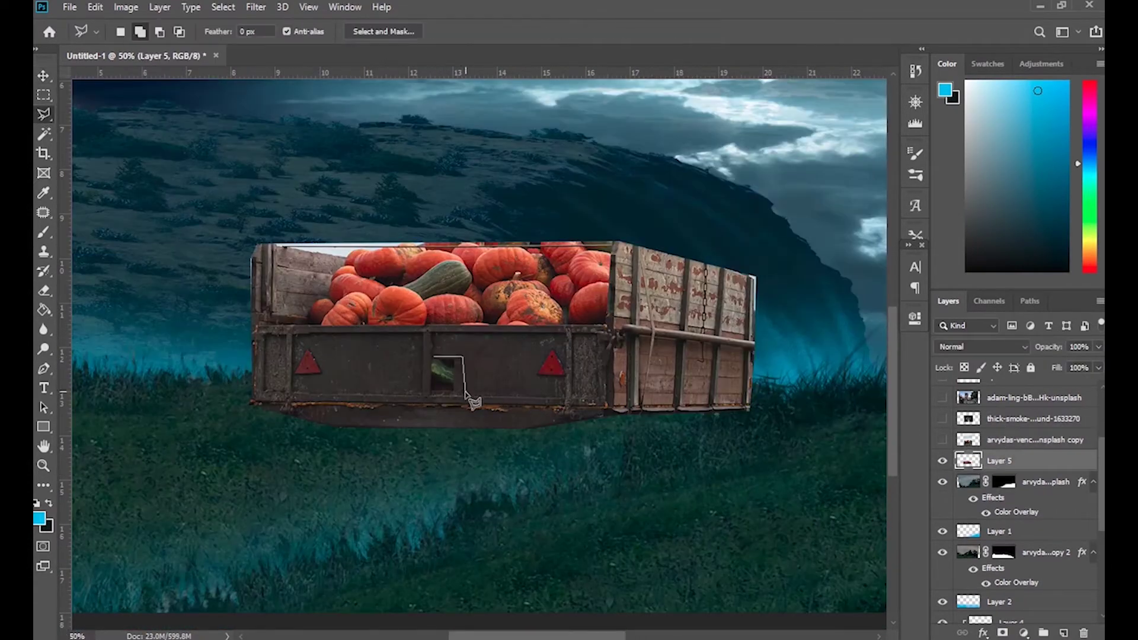
key(shift+F5)
key(Return)
key(ctrl+d)
Set up a brush and sample a dark brown from the cart
key(b)
right_click(440, 364)
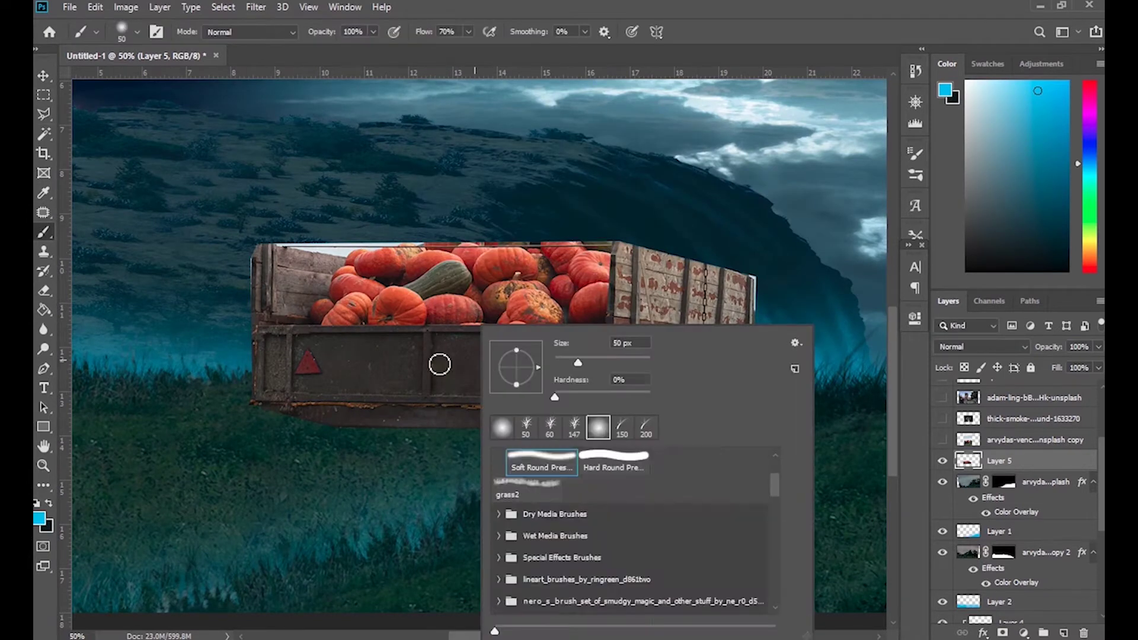
key(Escape)
alt+click(705, 335)
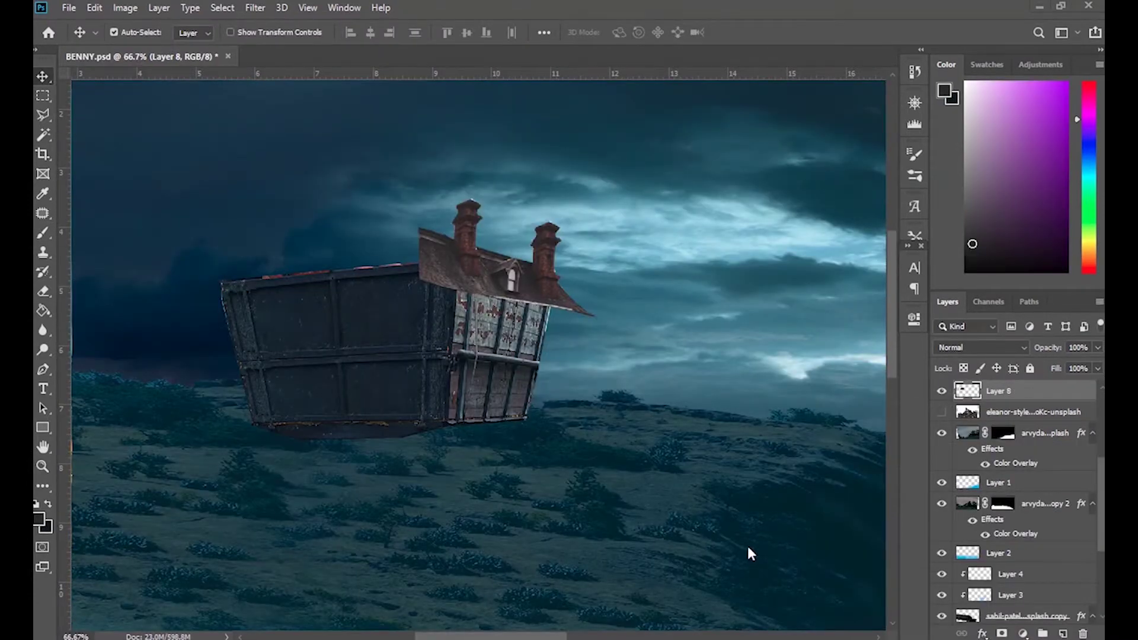
Cut the roof from the old house photo onto its own layer and hide the photo
scroll(1008, 444, up, 2)
click(942, 457)
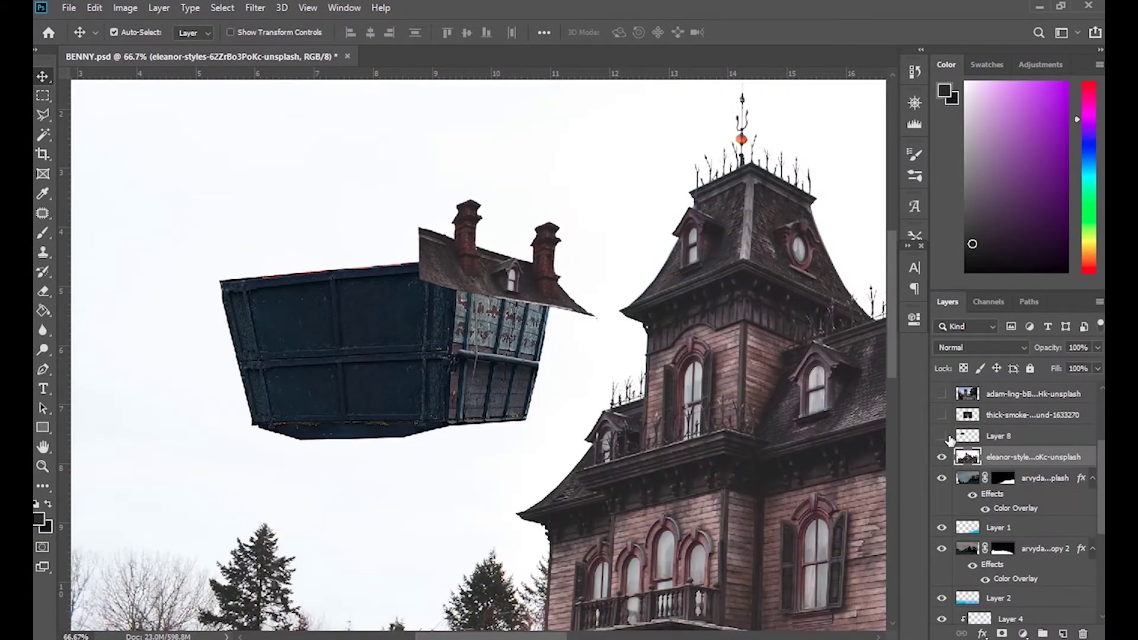
click(942, 435)
key(l)
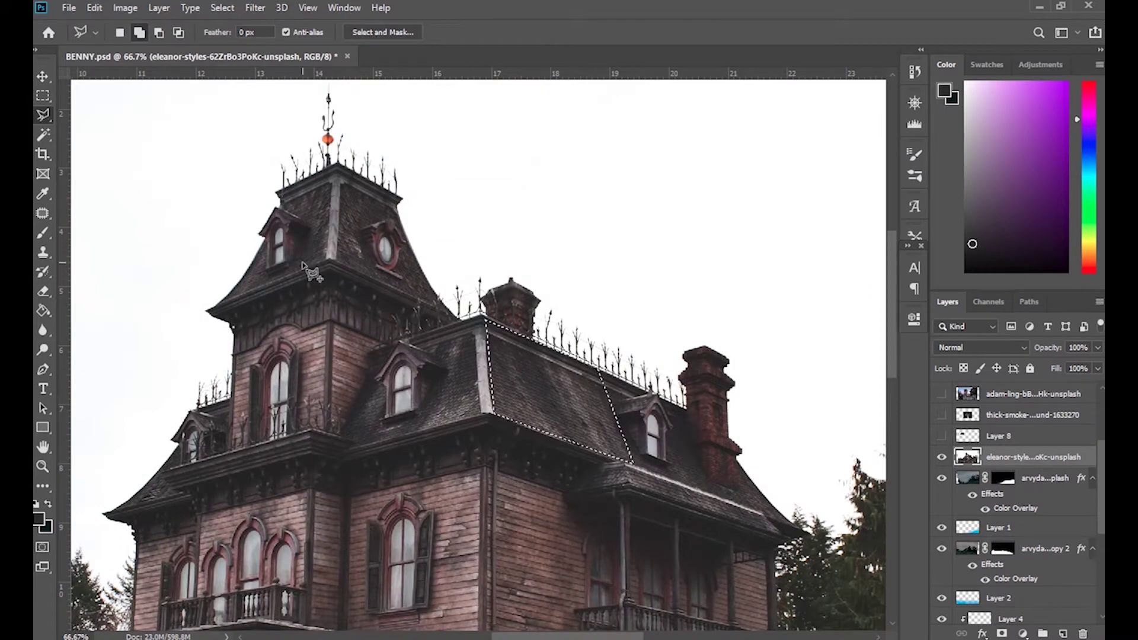
key(v)
key(ctrl+j)
click(941, 478)
click(941, 457)
Move the roof piece above Layer 8 onto the cart, skewing and warping it to fit
drag(522, 385, 371, 326)
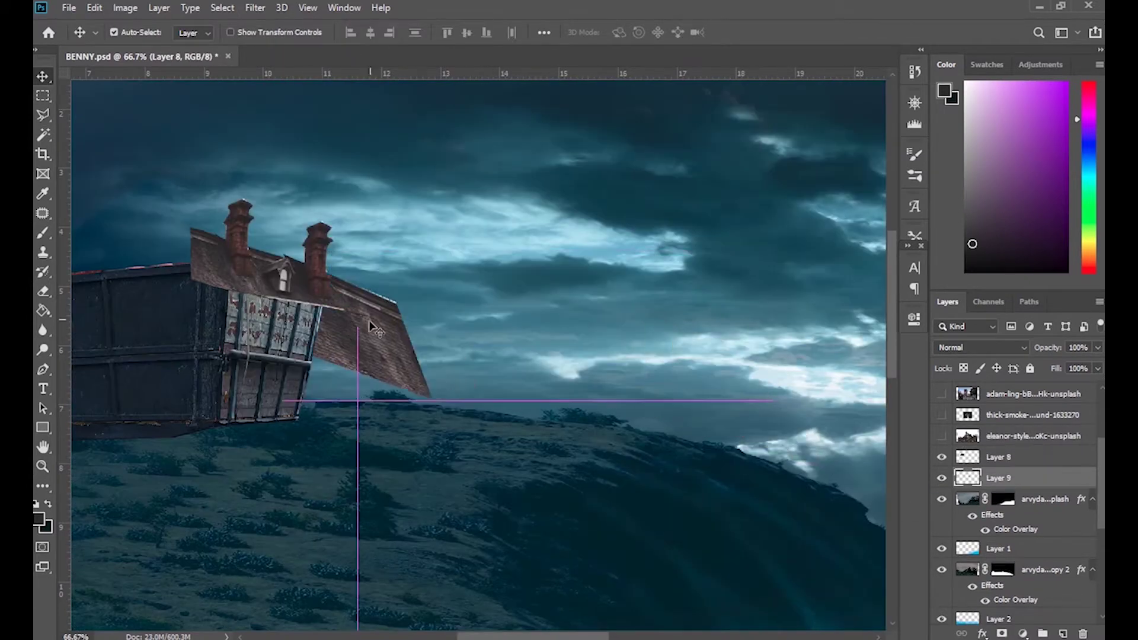
key(ctrl+])
drag(296, 356, 818, 355)
key(ctrl+t)
drag(566, 331, 578, 311)
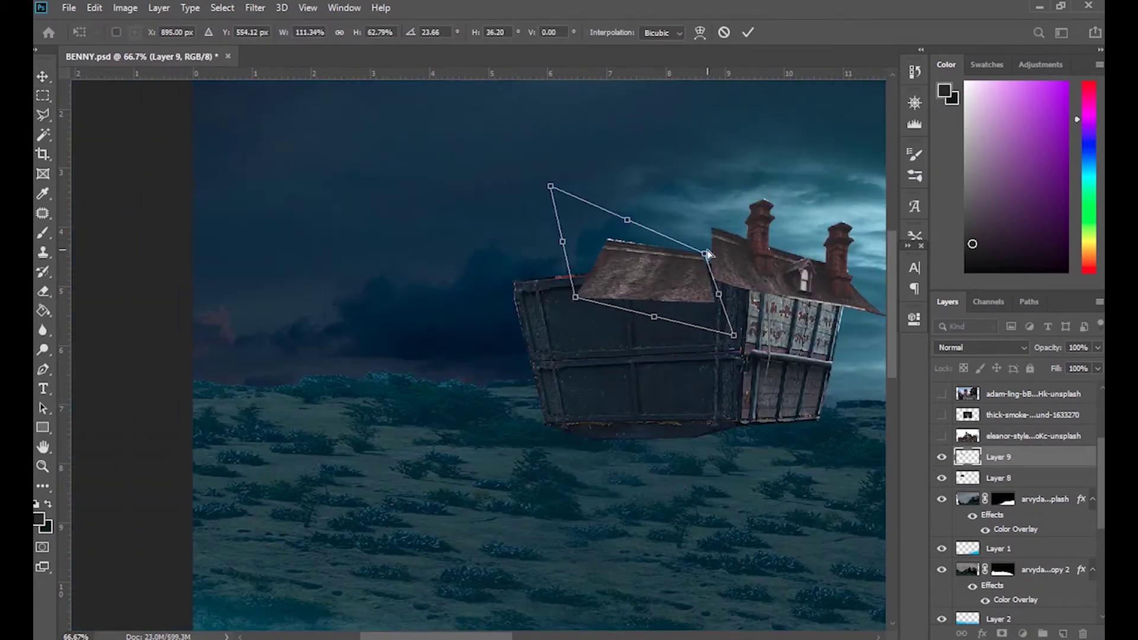
drag(706, 254, 737, 240)
key(Return)
key(ctrl+t)
right_click(724, 271)
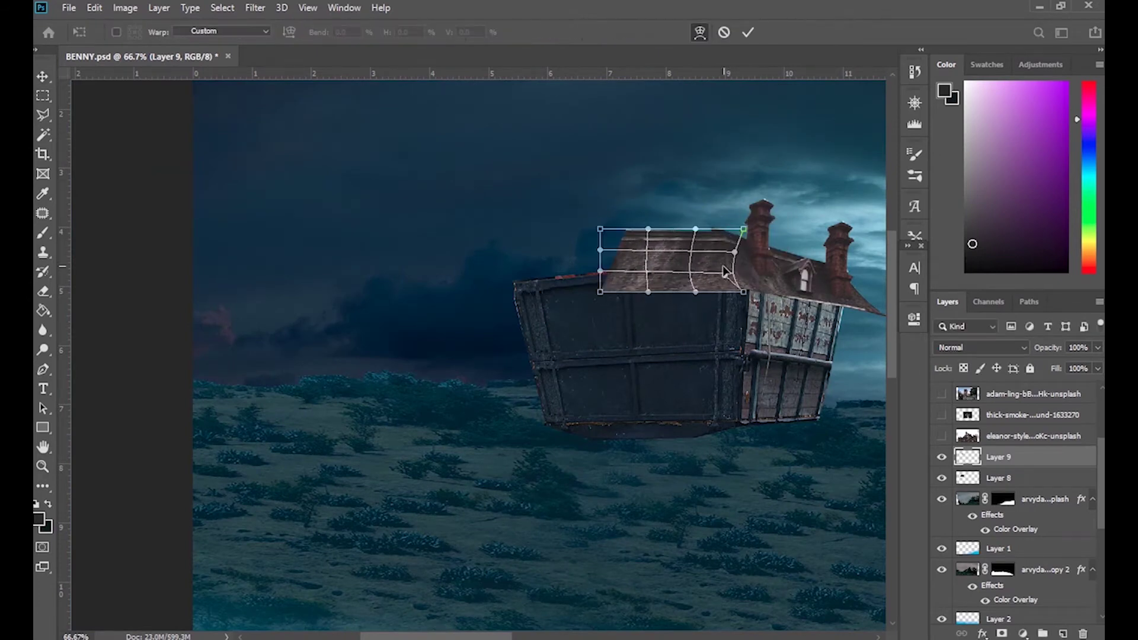
key(Return)
Add a mirrored roof copy extended over the cart's left half, aligned with the original roof
drag(681, 267, 592, 255)
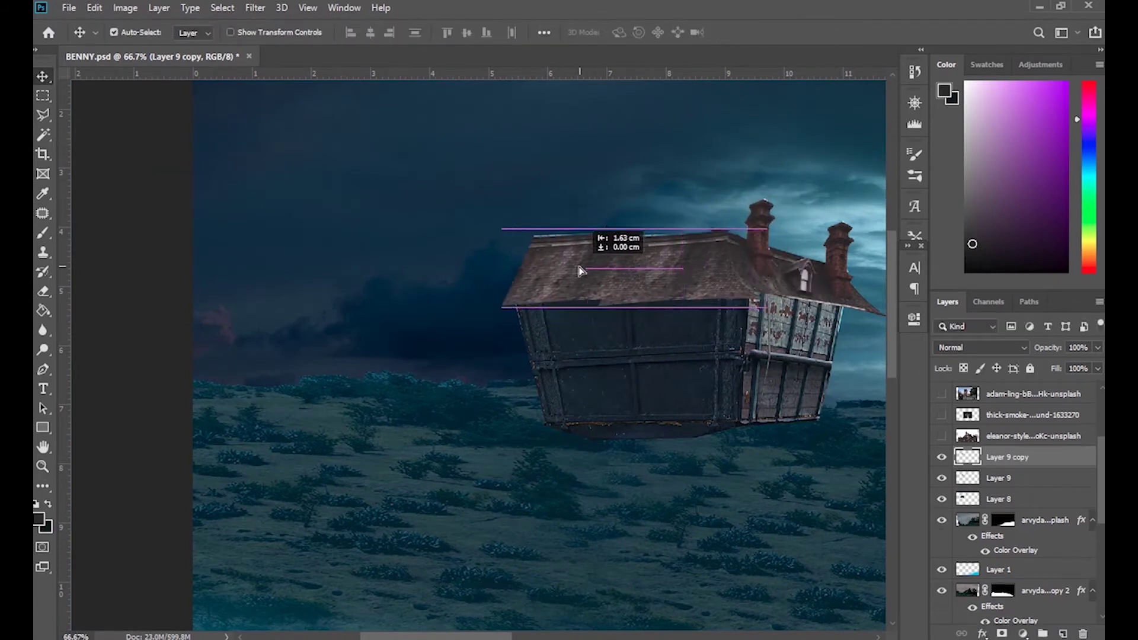
key(ctrl+t)
drag(500, 229, 495, 247)
drag(669, 229, 699, 224)
drag(592, 261, 585, 249)
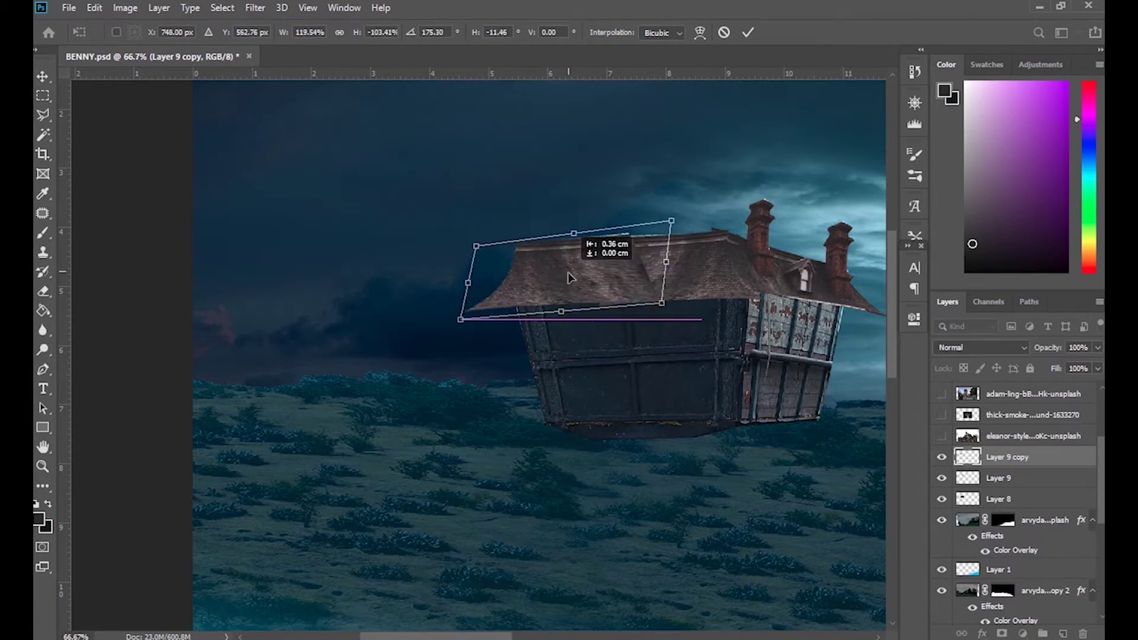
key(Return)
key(e)
key(v)
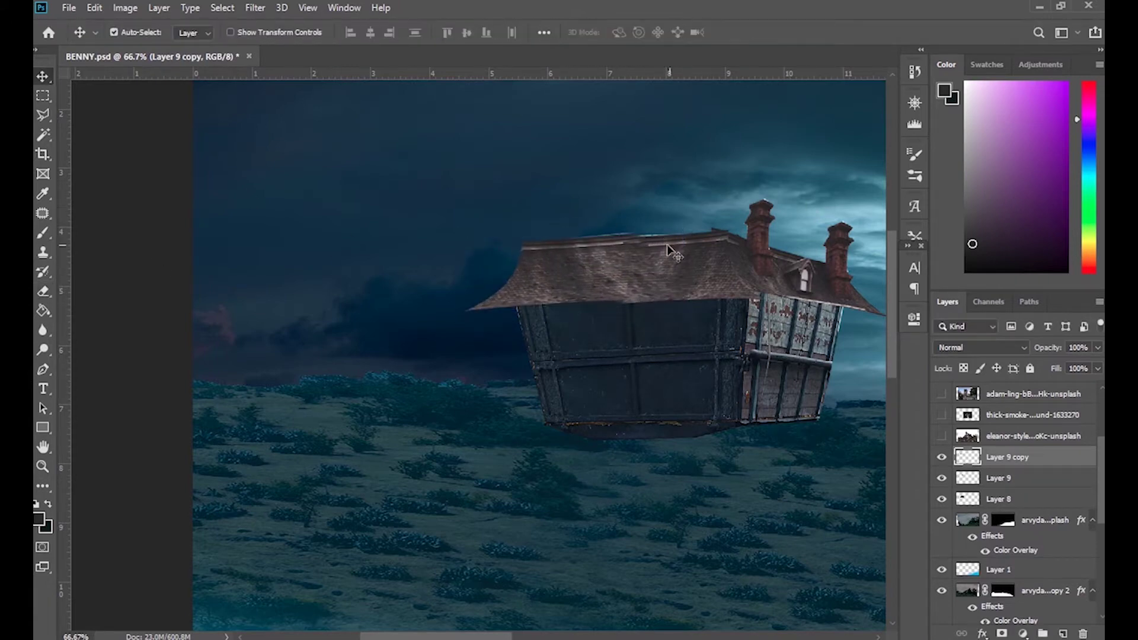
key(ctrl+t)
Merge the two roof halves into one roof layer
key(Return)
click(1007, 478)
shift+click(1038, 459)
key(ctrl+e)
click(42, 251)
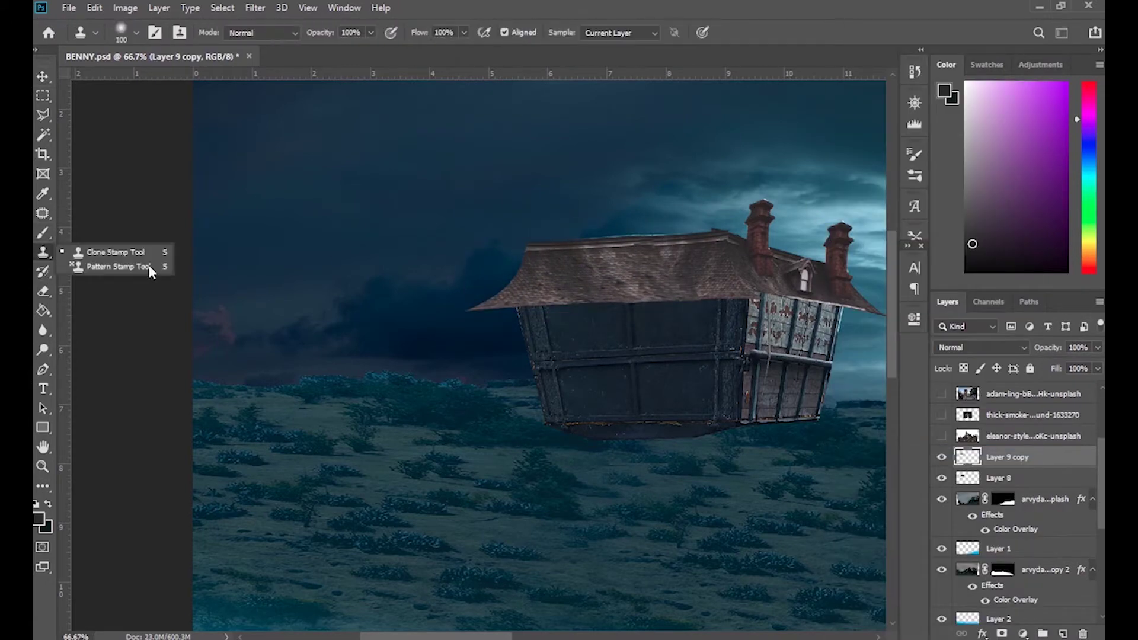
key(ctrl+minus)
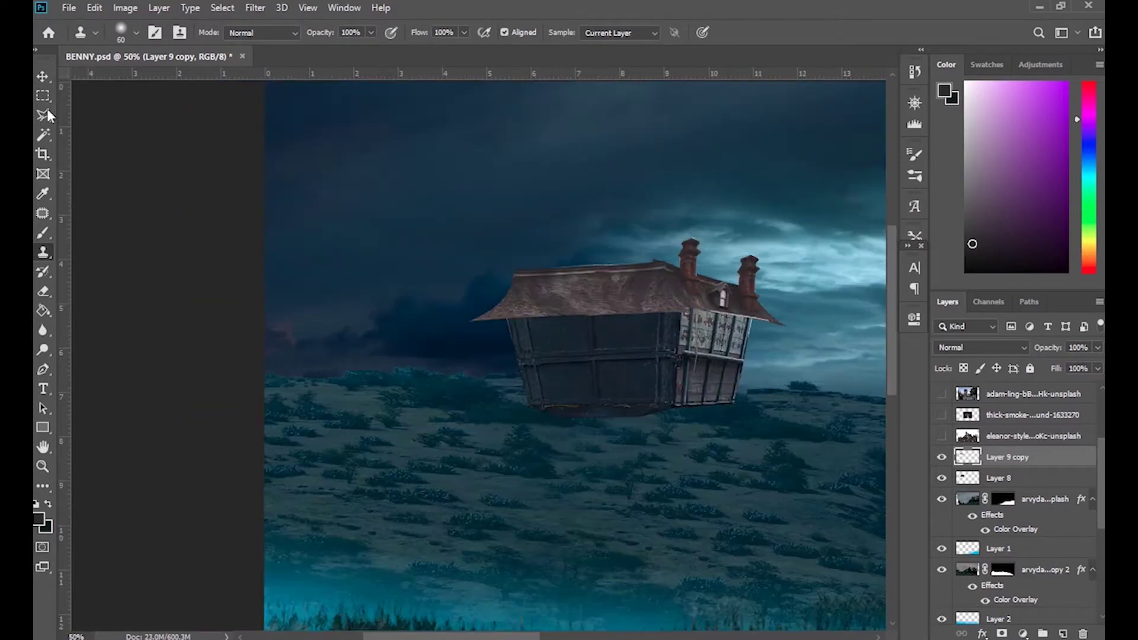
Darken the house with Levels output 204 and merge Layer 8 into the roof
key(i)
key(ctrl+l)
drag(964, 344, 926, 343)
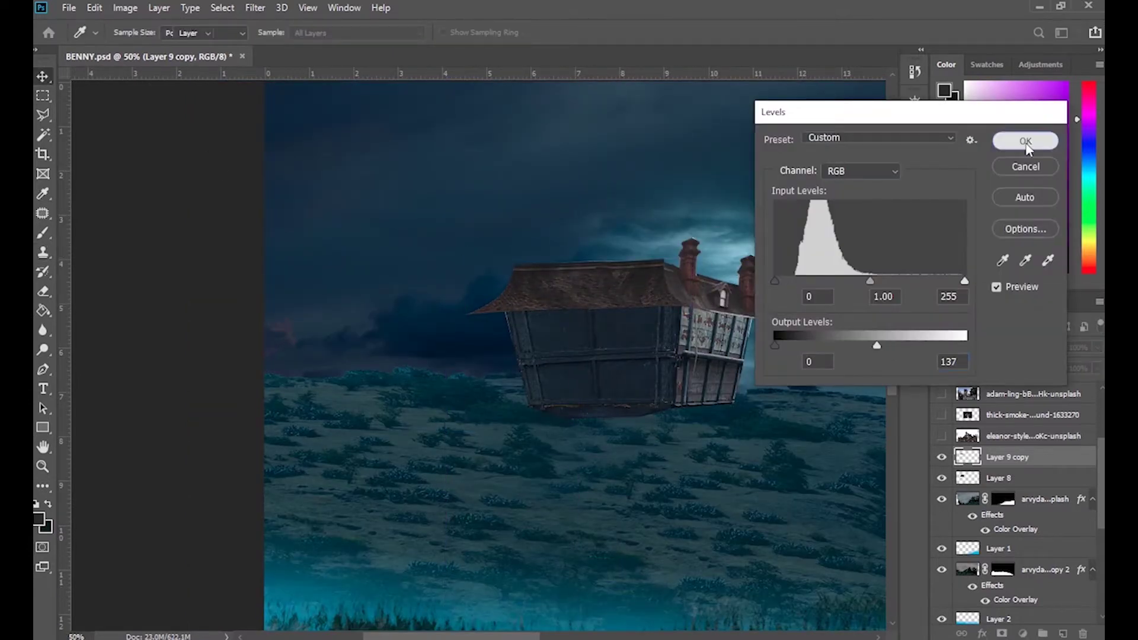
click(1026, 141)
key(v)
key(ctrl+t)
key(Return)
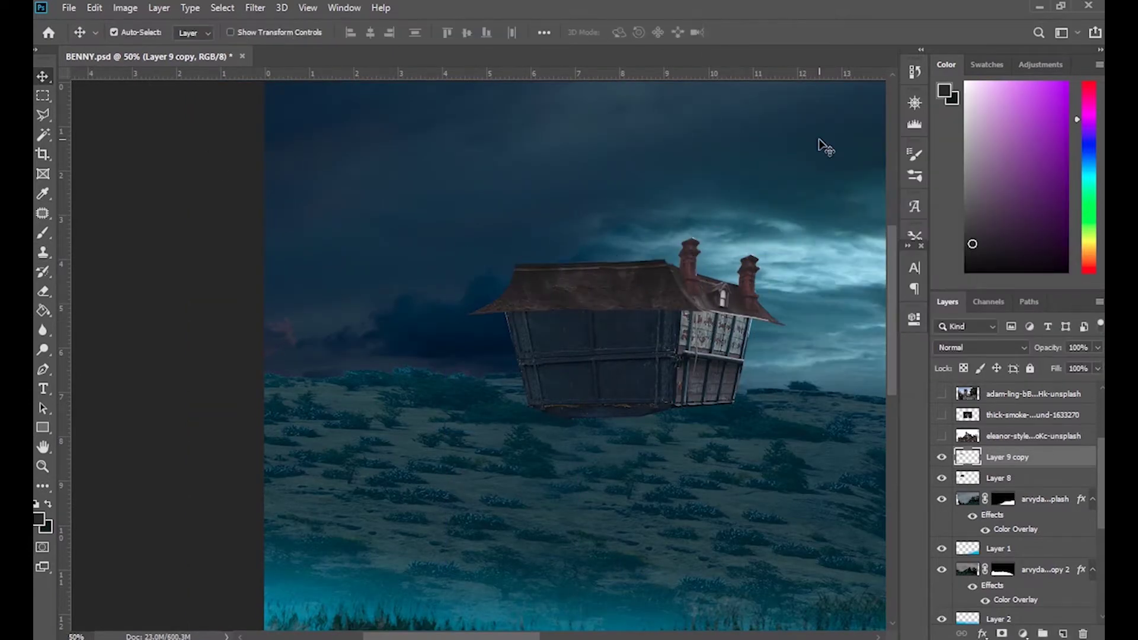
key(ctrl+e)
Shift the house's Color Balance toward cyan and blue (Cyan -28, Blue +19)
key(i)
key(ctrl+b)
drag(900, 195, 880, 195)
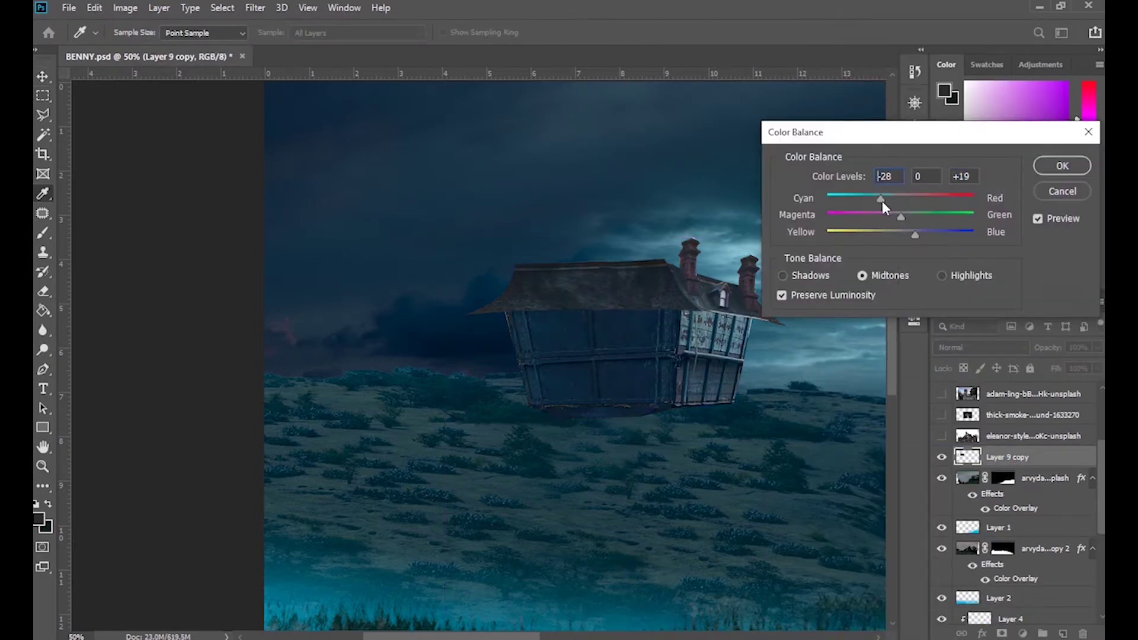
key(Return)
key(v)
click(942, 435)
key(l)
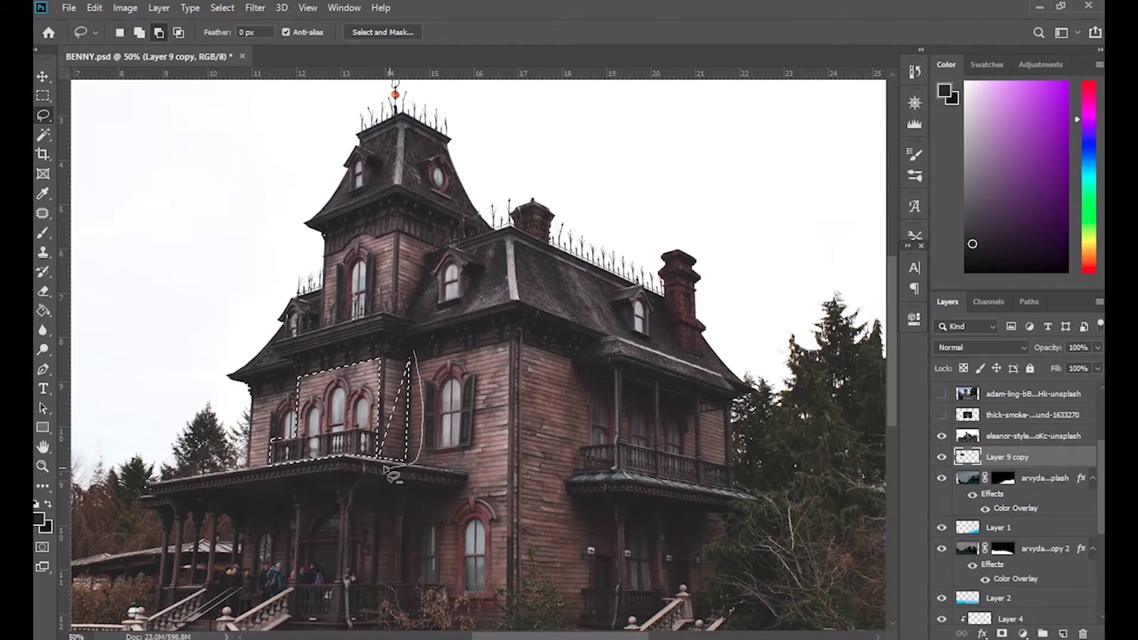
Place a mirrored, skewed copy of the arched-window facade on the floating house's right end
key(ctrl+j)
key(v)
click(941, 457)
drag(270, 294, 584, 284)
key(ctrl+t)
right_click(606, 270)
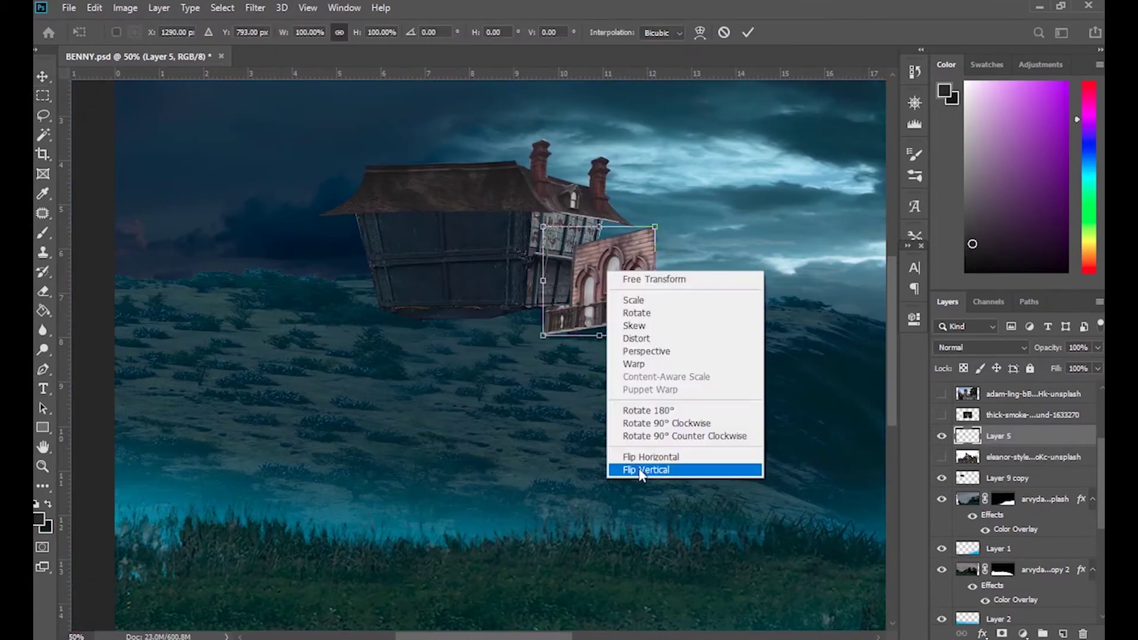
click(634, 465)
drag(652, 237, 655, 227)
drag(543, 227, 540, 216)
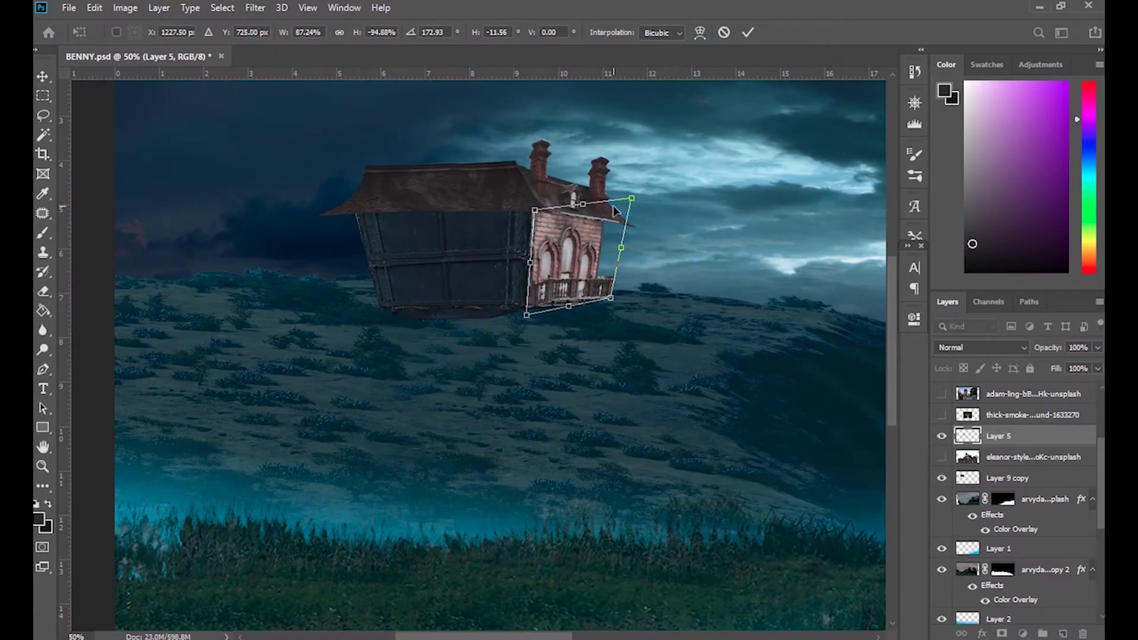
drag(614, 211, 593, 202)
key(Return)
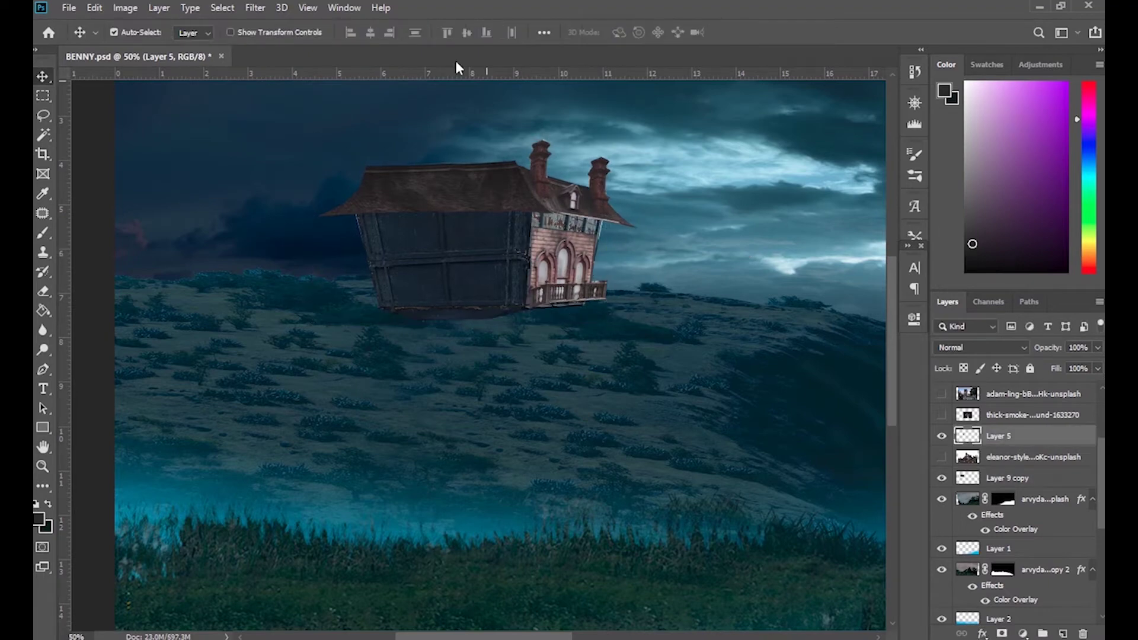
drag(561, 291, 561, 292)
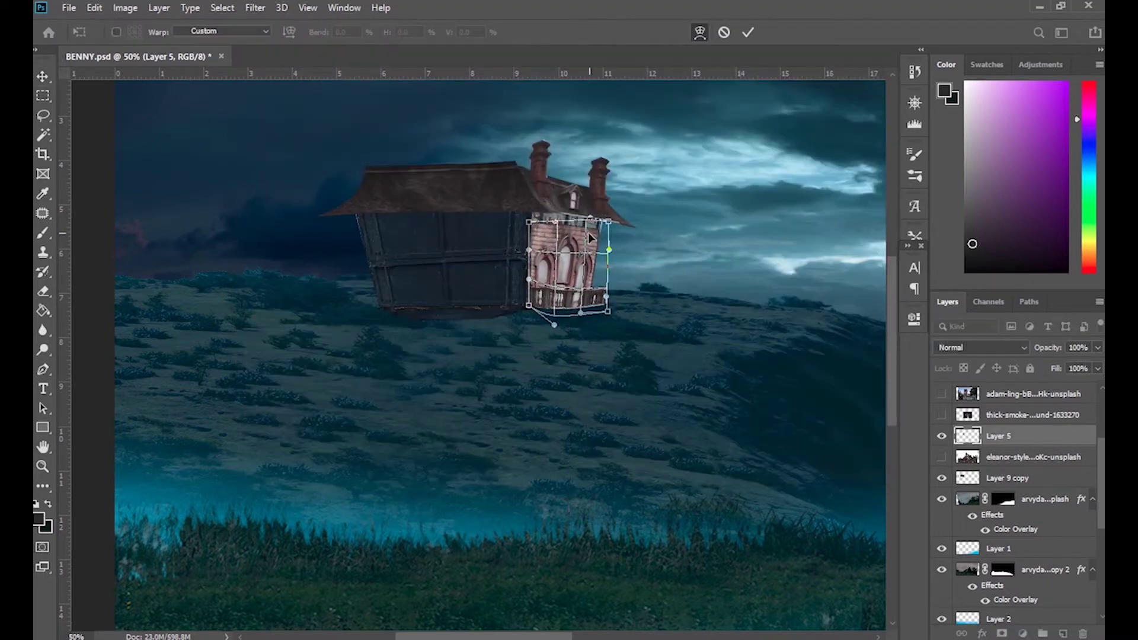
key(Return)
Adjust the window piece's Levels and rotate it to match the house's tilt
key(ctrl+l)
click(1023, 140)
key(ctrl+t)
drag(613, 228, 614, 218)
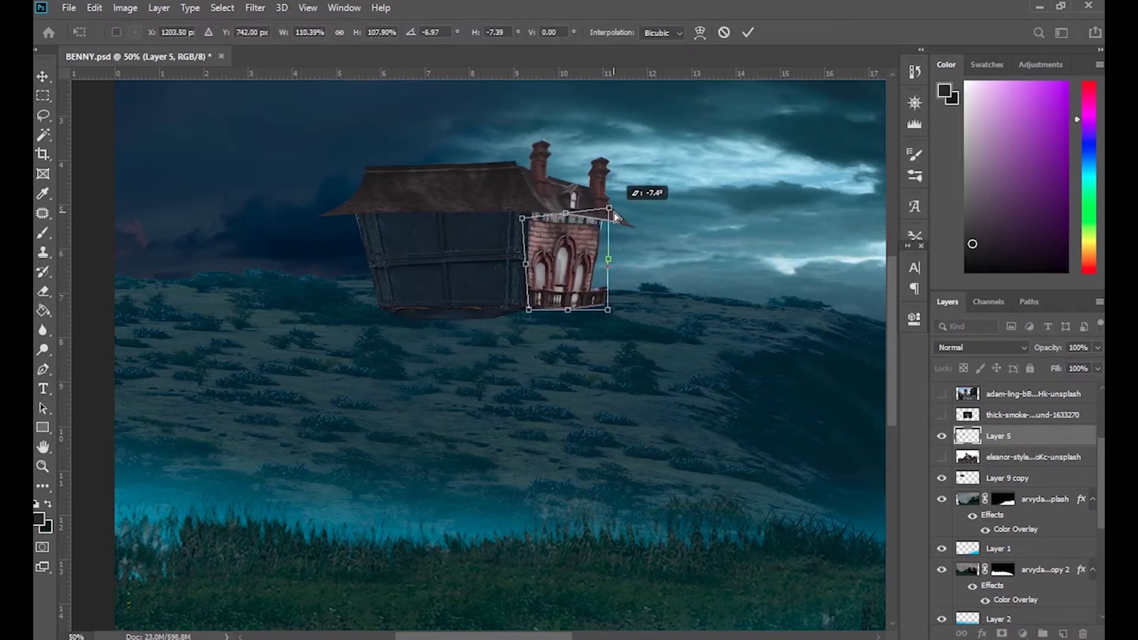
key(Return)
Cut an eave piece from the mansion photo and rotate it to fit the house
click(941, 457)
drag(1001, 436, 1006, 469)
click(42, 96)
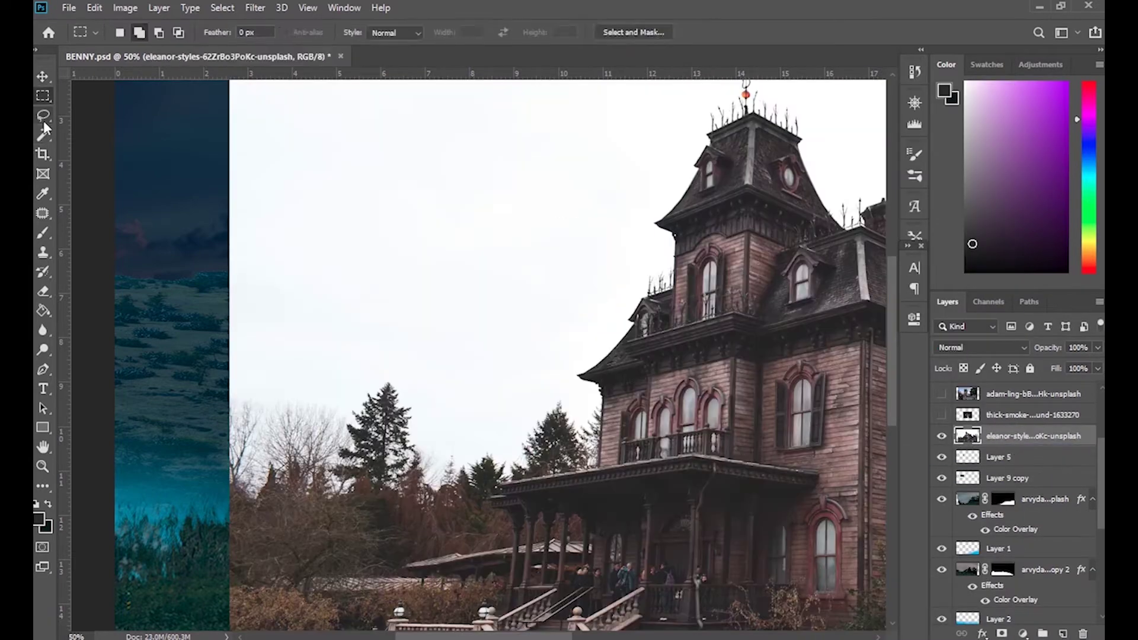
click(646, 336)
key(ctrl+j)
click(942, 436)
key(ctrl+t)
mouse_move(673, 309)
mouse_down()
mouse_move(657, 268)
mouse_move(575, 226)
mouse_up()
Outline a rectangular eave trim piece on the house and adjust it
key(Return)
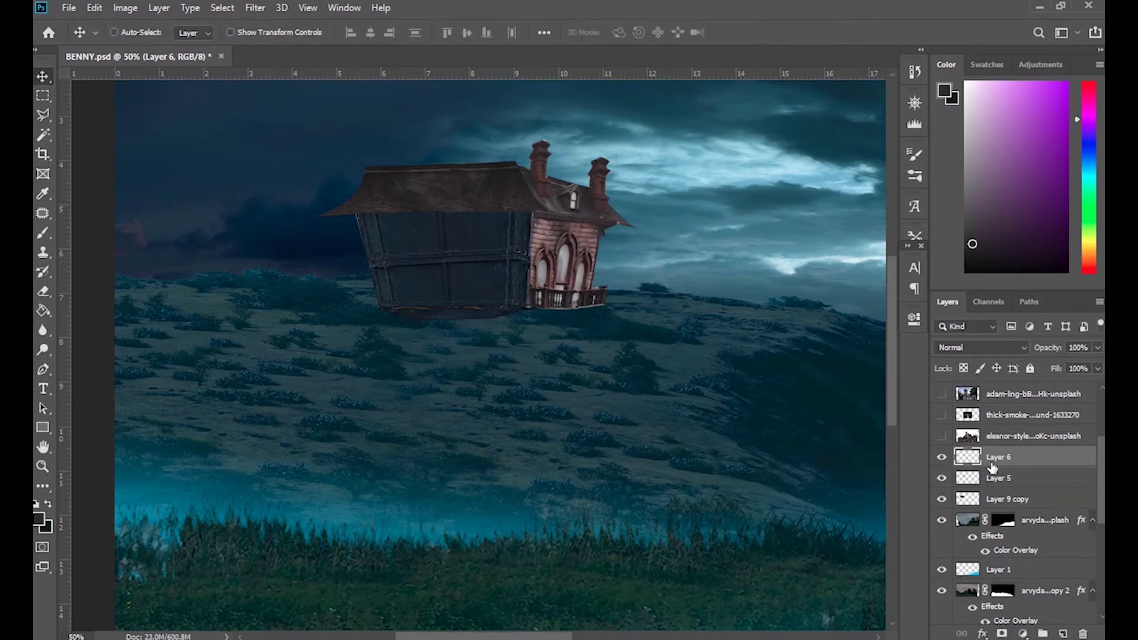
key(ctrl+plus)
click(665, 233)
click(664, 270)
click(551, 270)
click(551, 233)
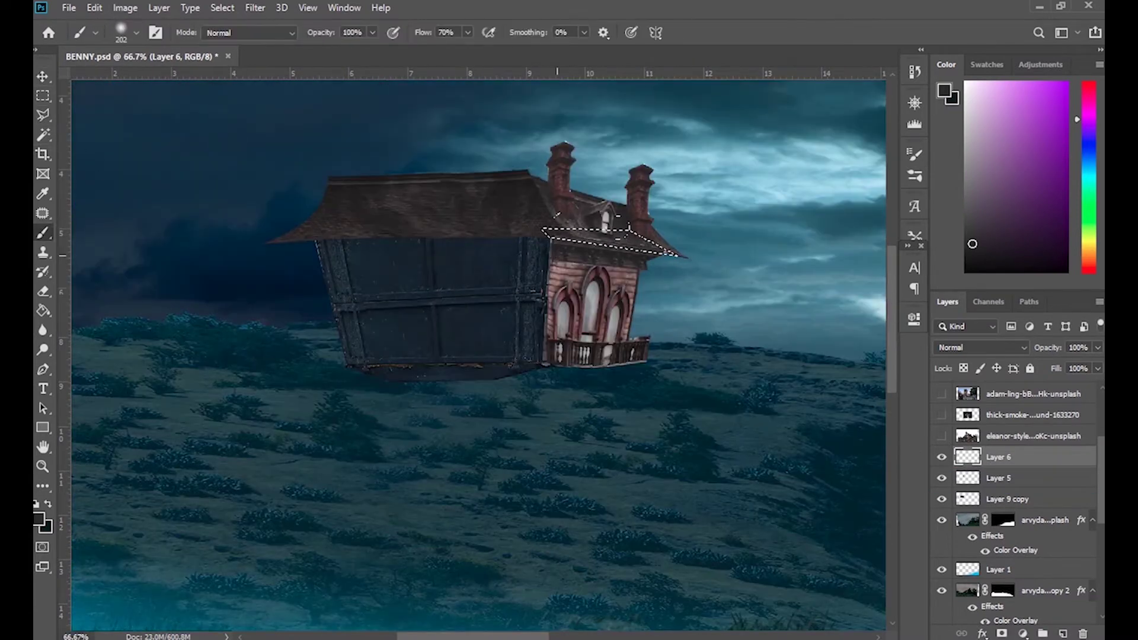
key(ctrl+t)
key(ctrl+l)
Duplicate the eave, flip the copy, and move it left along the front wall
key(Escape)
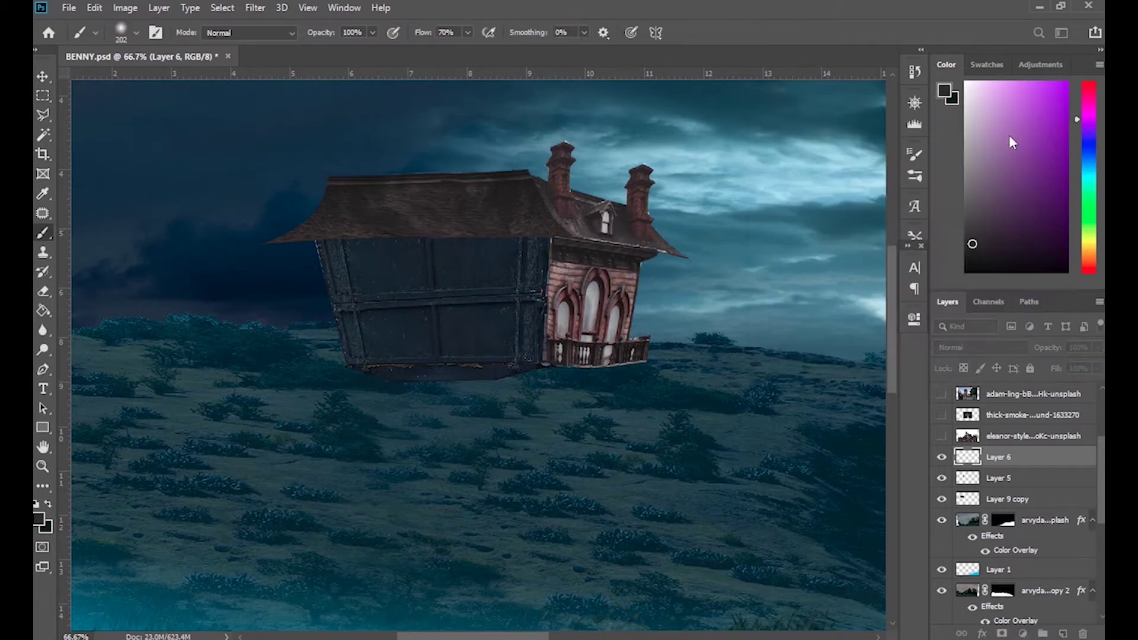
key(ctrl+j)
key(ctrl+t)
right_click(665, 374)
drag(632, 260, 347, 250)
key(Return)
key(ctrl+t)
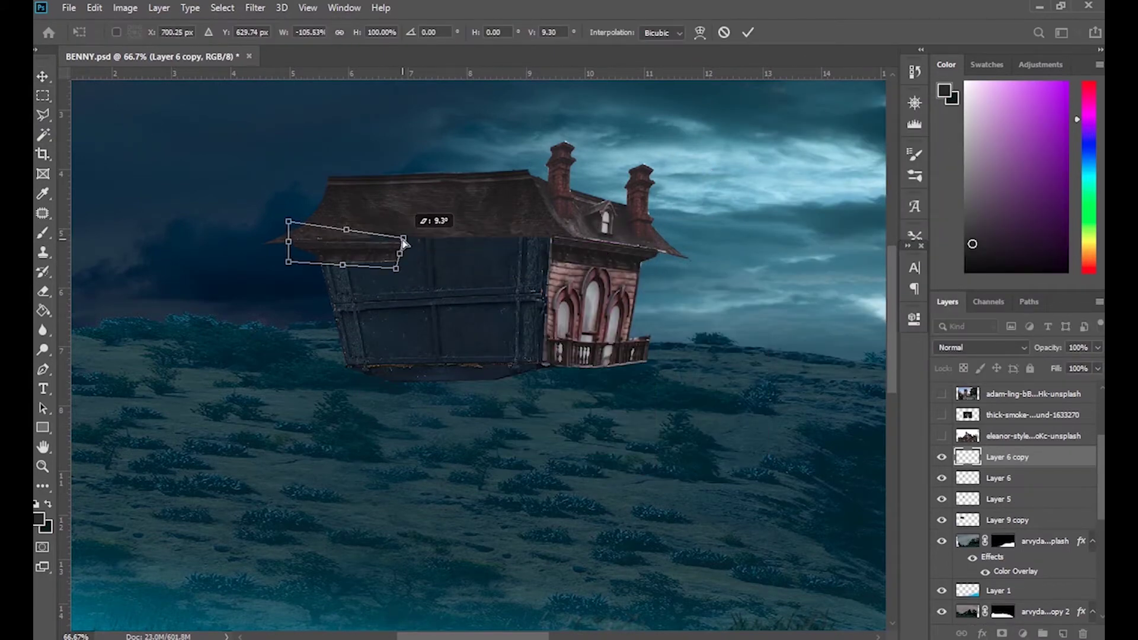
key(Return)
Make a second eave copy and merge all eave pieces into one layer
key(ctrl+l)
key(Escape)
key(ctrl+j)
key(ctrl+t)
key(Return)
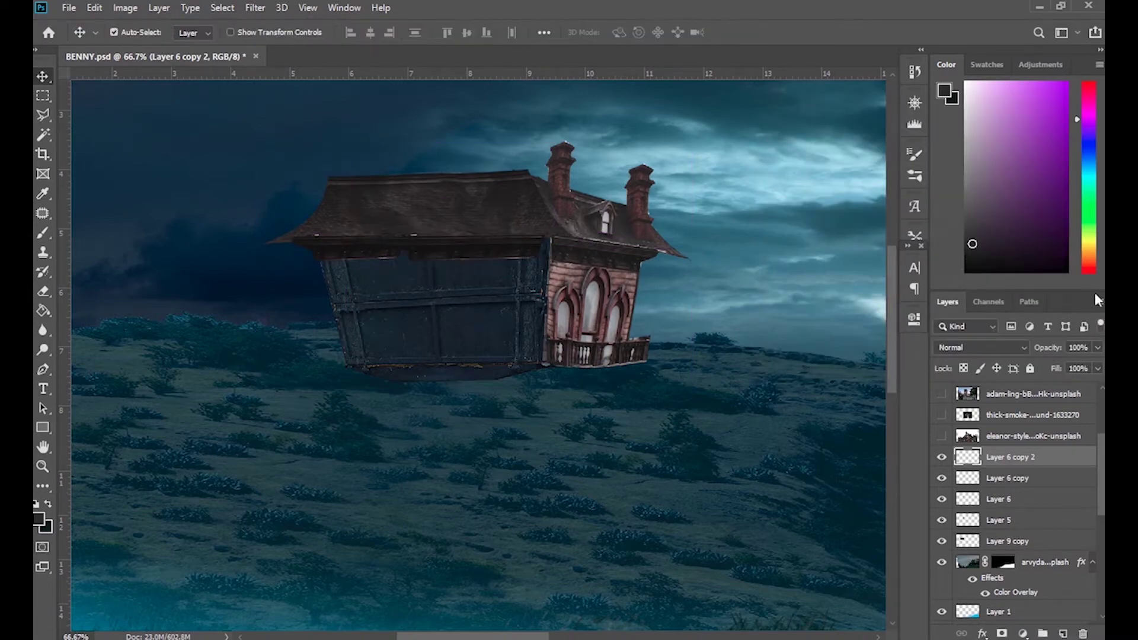
shift+click(1008, 520)
key(ctrl+t)
key(Return)
key(ctrl+e)
Copy an arched window from the mansion photo onto the dark front wall, rotated and edge-erased
click(941, 436)
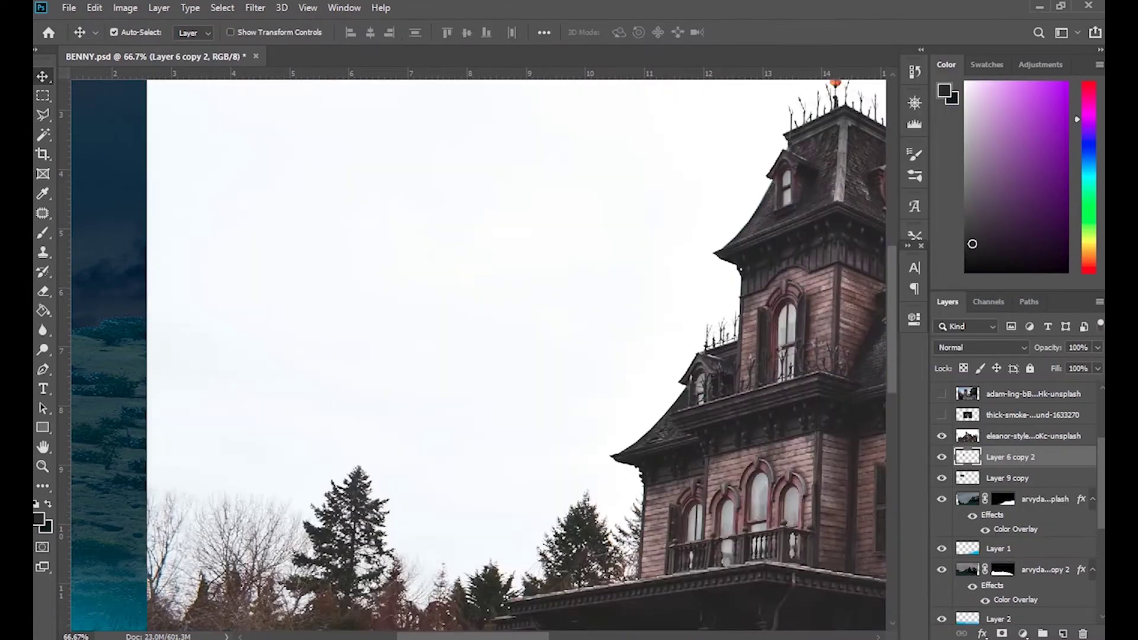
drag(288, 125, 50, 124)
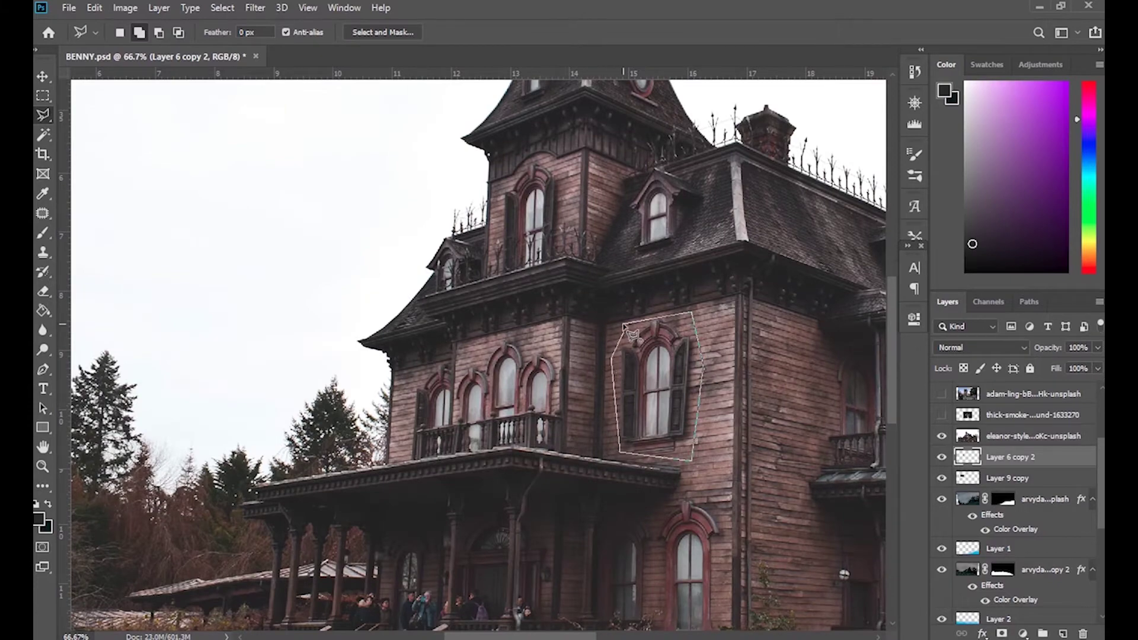
key(ctrl+j)
click(941, 435)
key(ctrl+t)
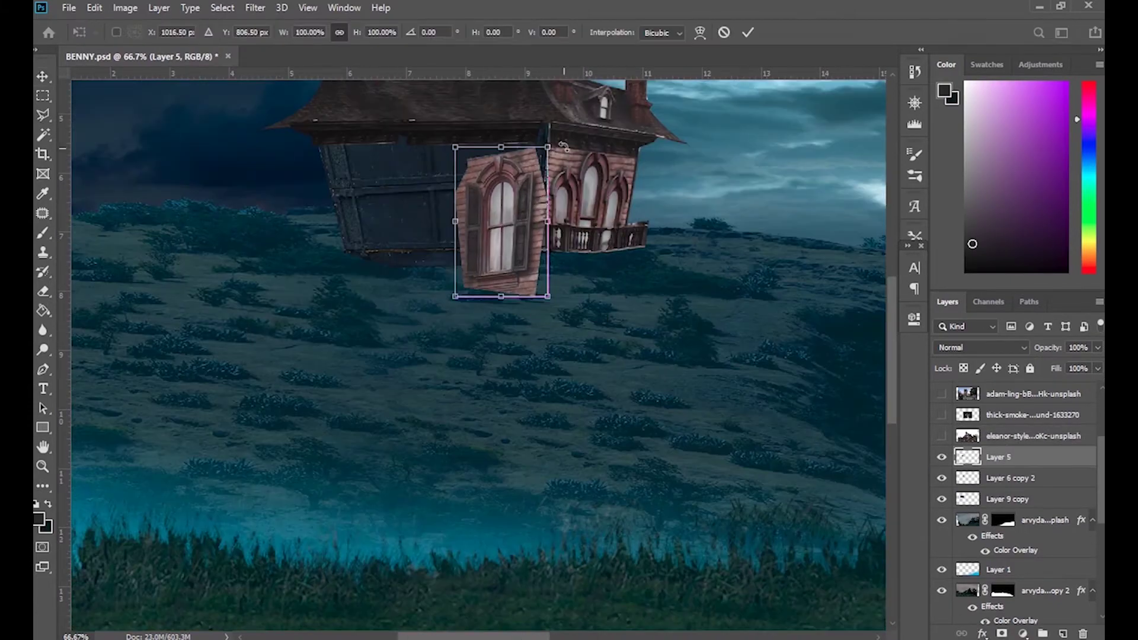
drag(468, 136, 455, 144)
drag(492, 225, 472, 193)
key(Return)
key(e)
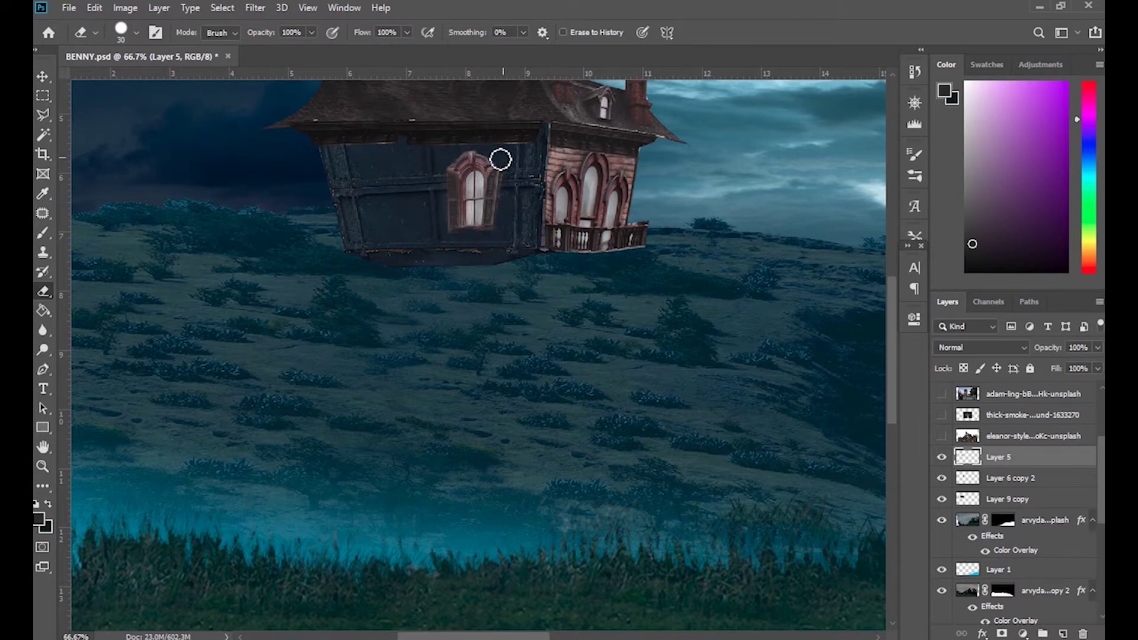
Add a second window left of the first and merge the windows with the eave pieces
key(ctrl+l)
click(1014, 137)
key(ctrl+j)
key(ctrl+t)
drag(474, 195, 417, 201)
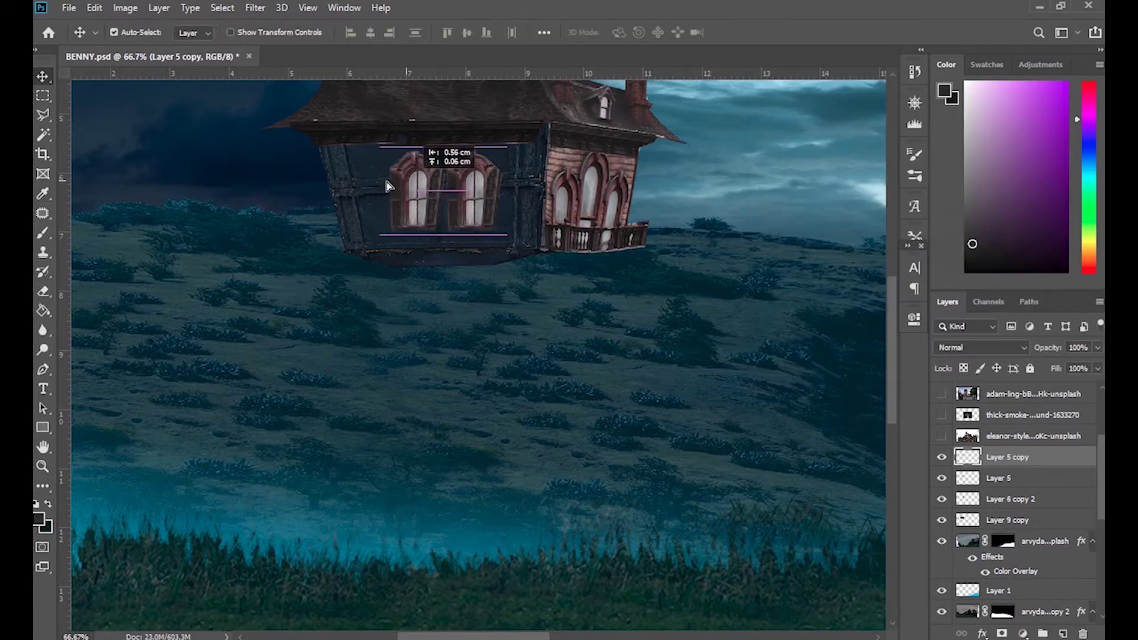
key(Return)
key(ctrl+e)
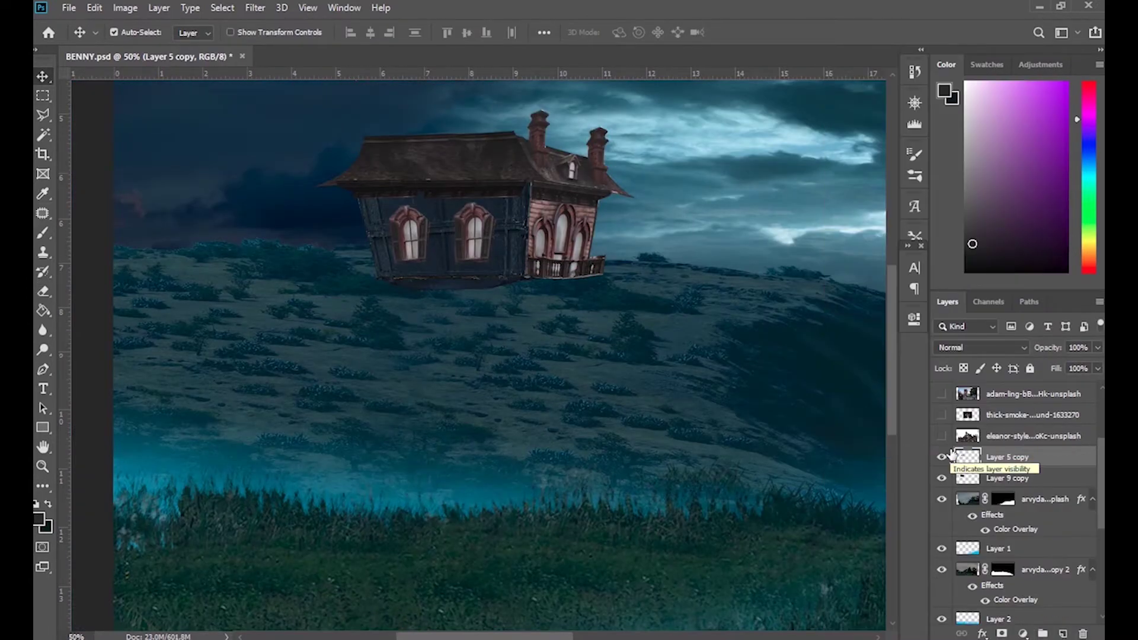
Tint the right-side wall bluer with Color Balance and merge the house layers into one
click(1002, 477)
key(ctrl+l)
key(Return)
key(ctrl+b)
drag(907, 240, 919, 241)
key(Return)
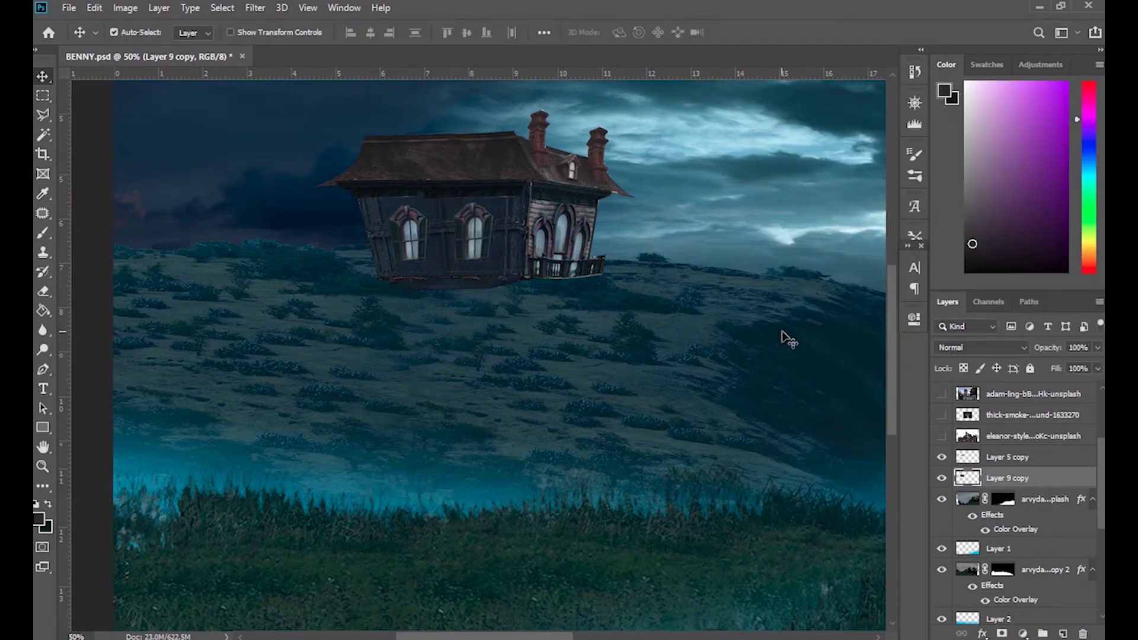
key(ctrl+b)
click(1052, 164)
key(ctrl+e)
scroll(775, 432, up, 2)
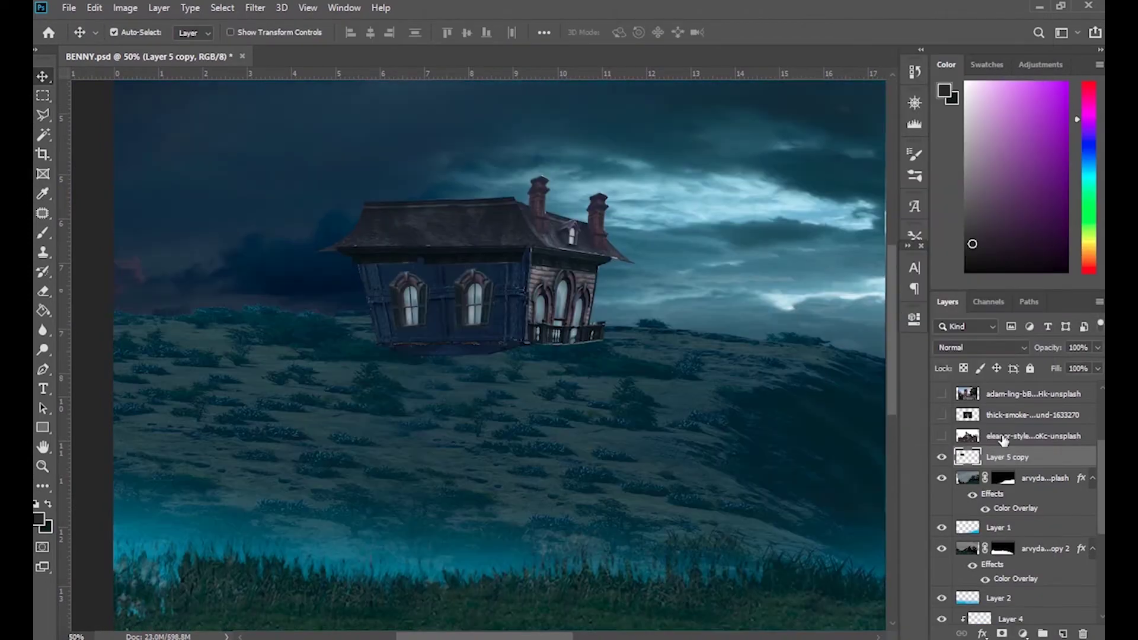
click(1003, 437)
key(l)
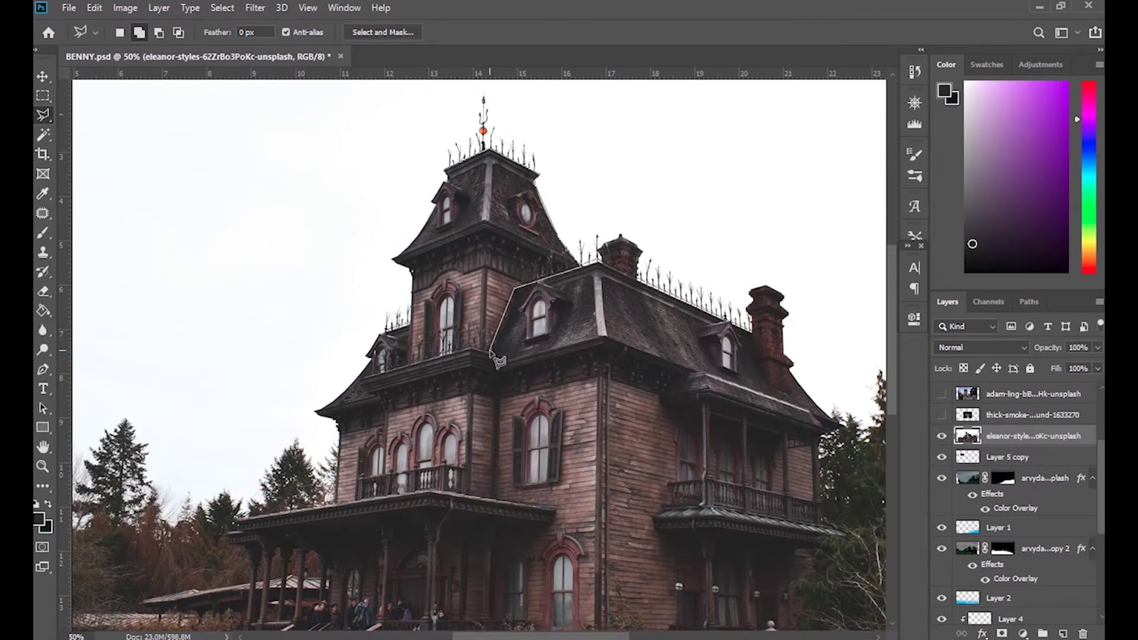
Cut a dormer window from the mansion photo, flip and scale it, and place copies on the roof
click(445, 172)
key(ctrl+j)
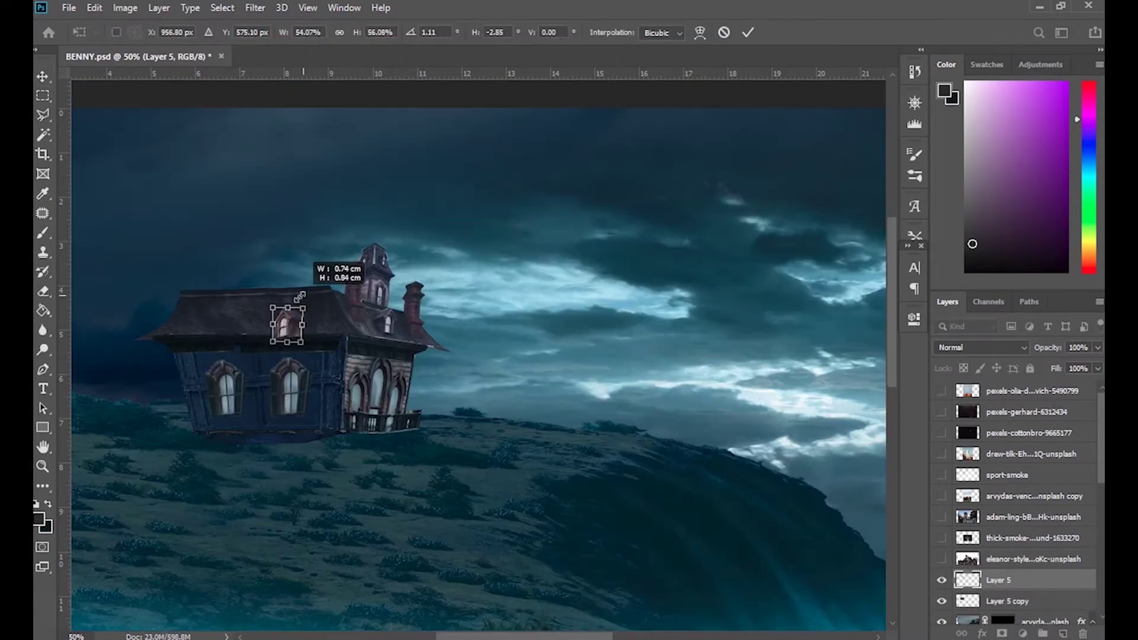
drag(300, 296, 301, 336)
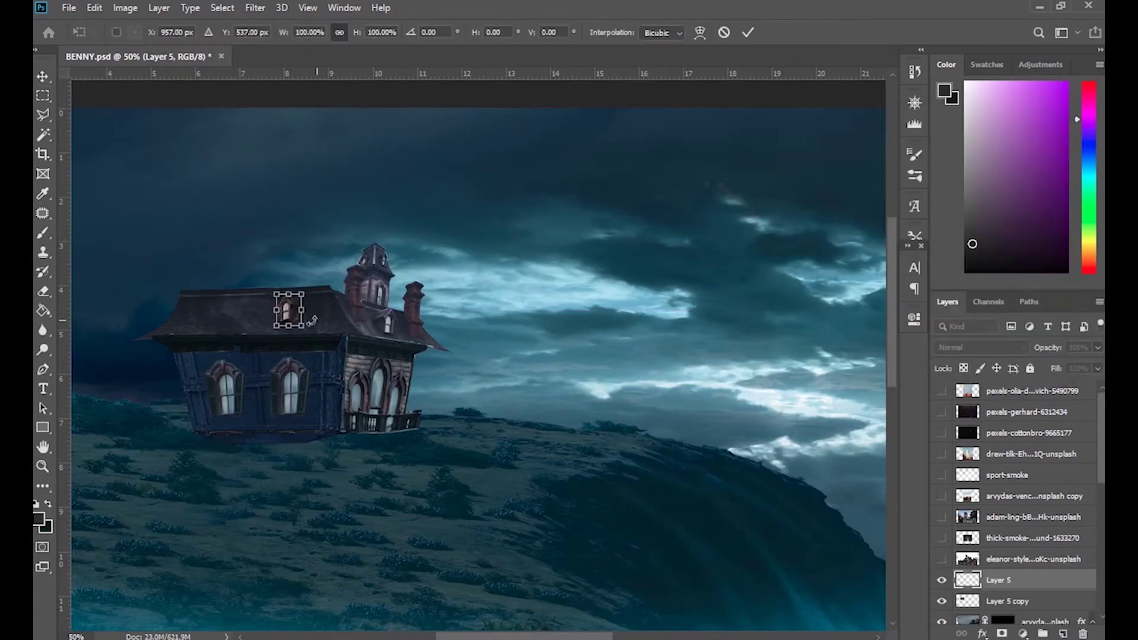
key(Return)
mouse_move(284, 308)
mouse_down()
mouse_move(220, 308)
mouse_move(254, 293)
mouse_up()
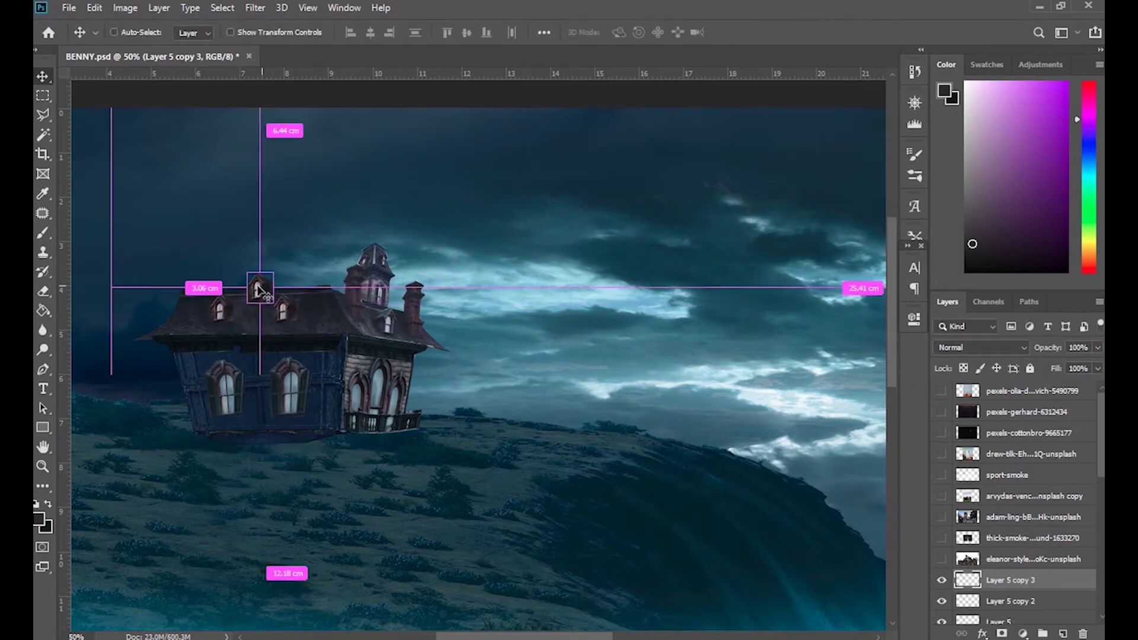
Merge the three dormers and colour-match them with Color Balance and Hue/Saturation
shift+click(1007, 620)
key(ctrl+e)
key(ctrl+b)
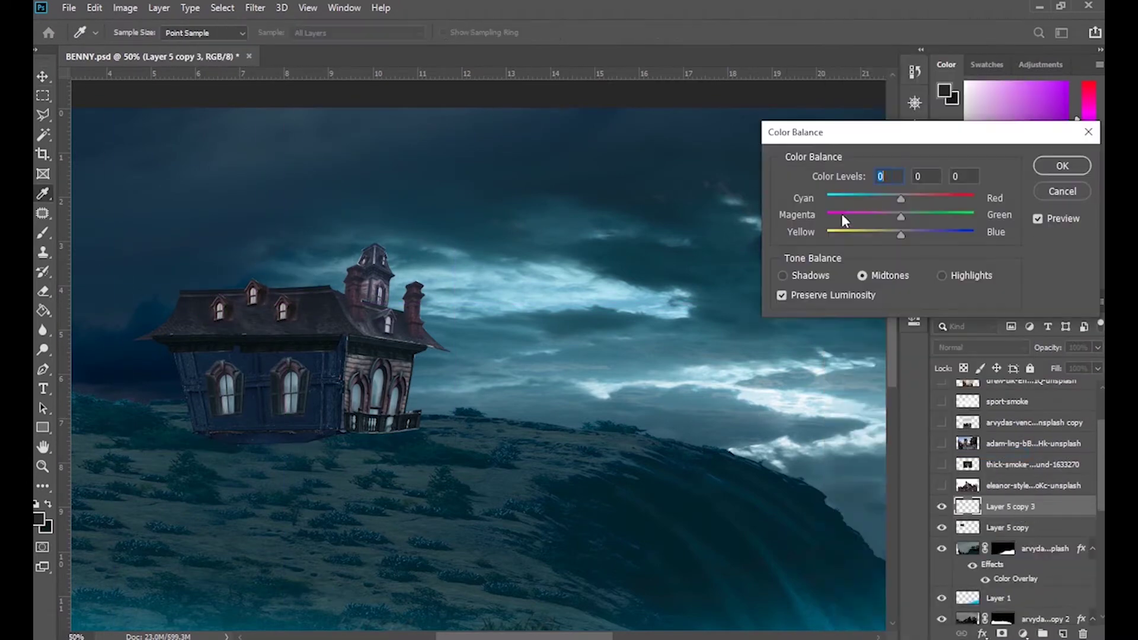
key(Return)
key(ctrl+minus)
click(1024, 633)
Shift the hue adjustment toward cyan and apply a colour balance to the house layer
click(1042, 488)
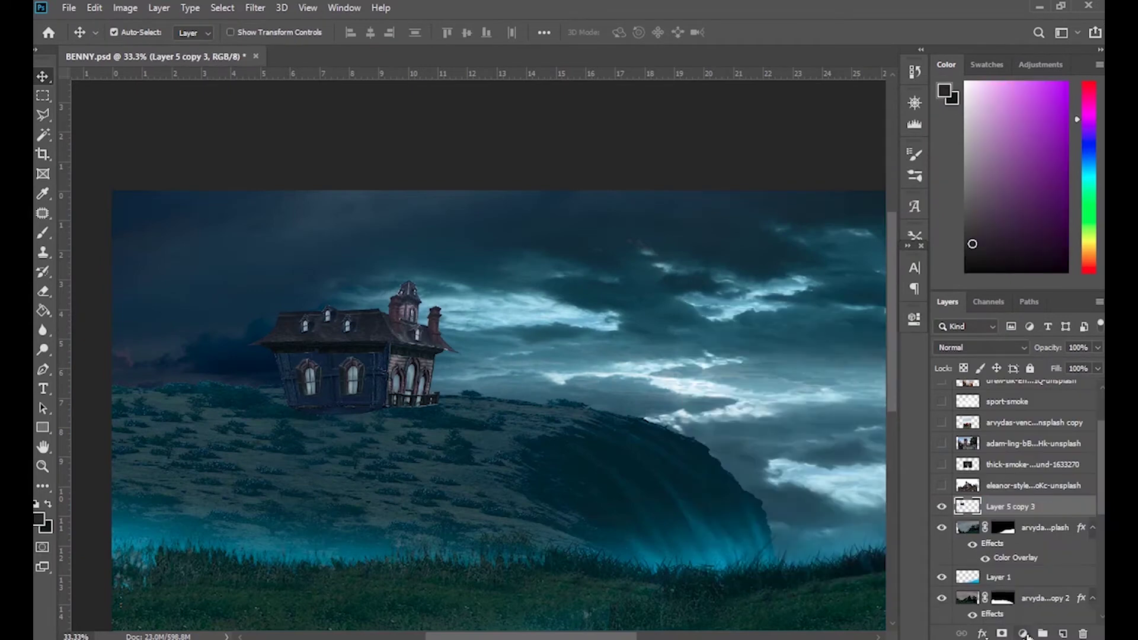
drag(785, 416, 767, 420)
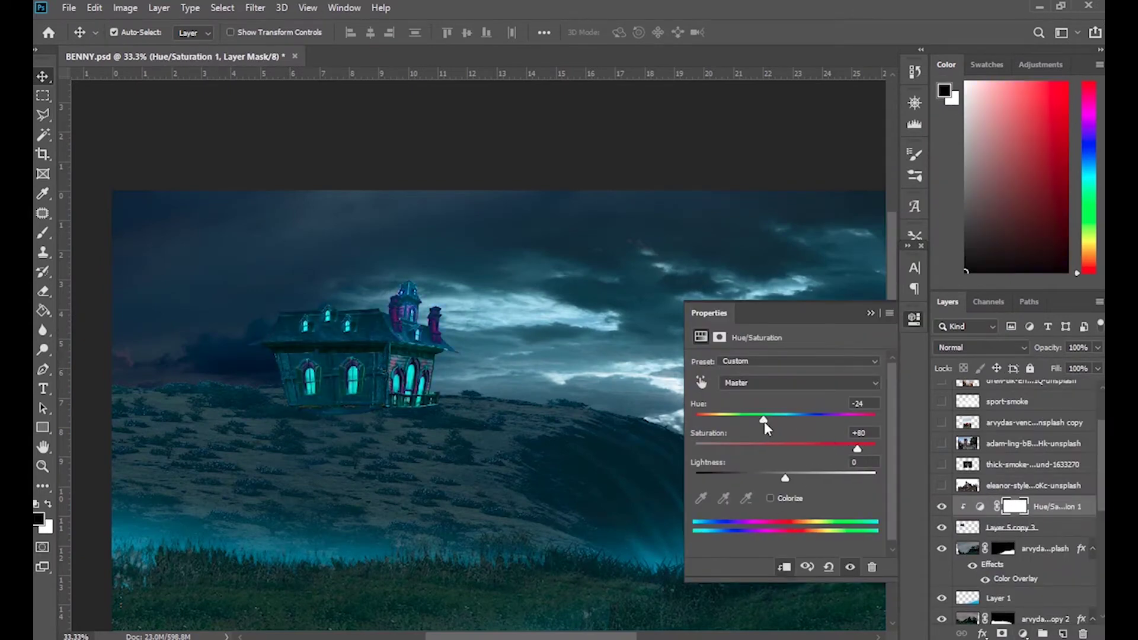
click(870, 312)
key(alt+bracketleft)
key(ctrl+b)
key(Return)
Limit the hue adjustment's glow to the house's bright areas using Blend If
key(ctrl+plus)
key(ctrl+plus)
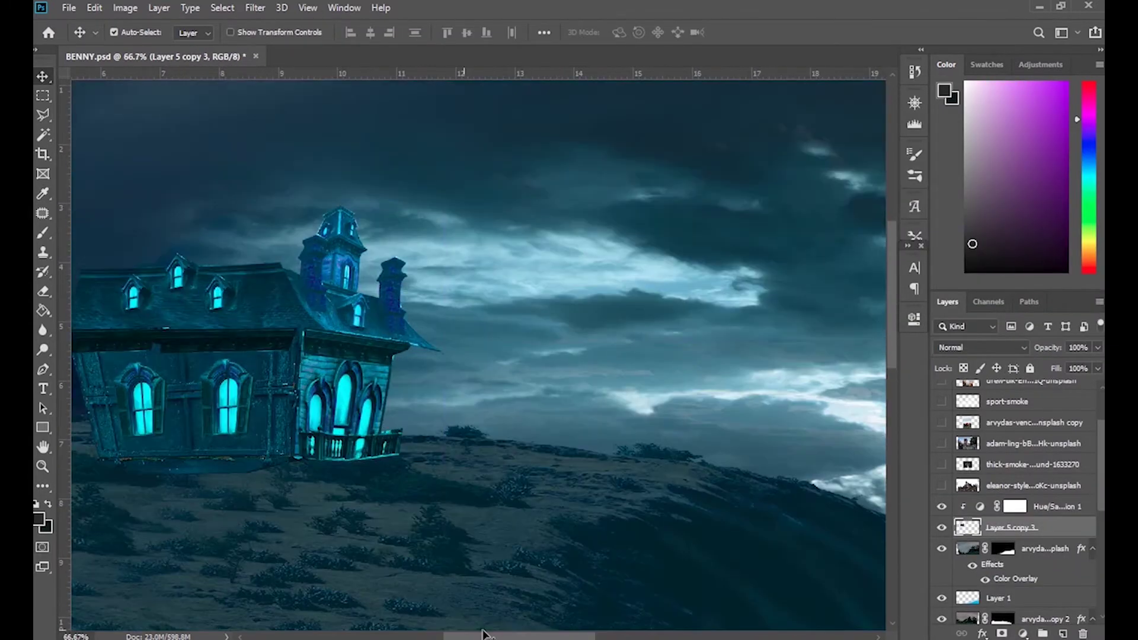
drag(483, 632, 448, 633)
right_click(1058, 506)
click(924, 30)
drag(929, 408, 1054, 415)
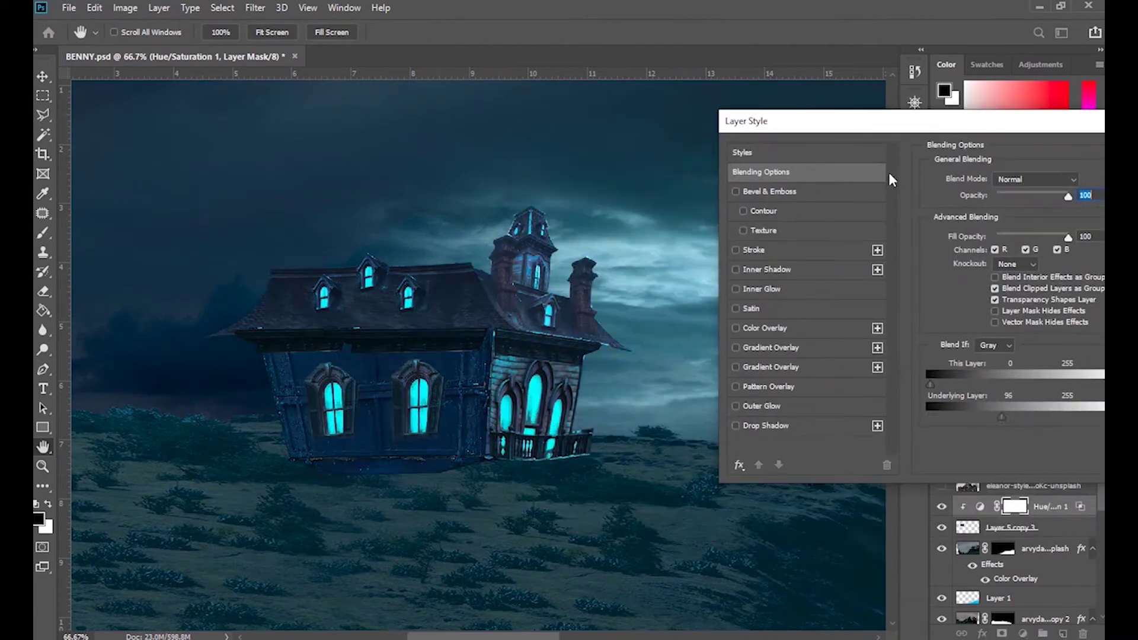
key(Return)
key(b)
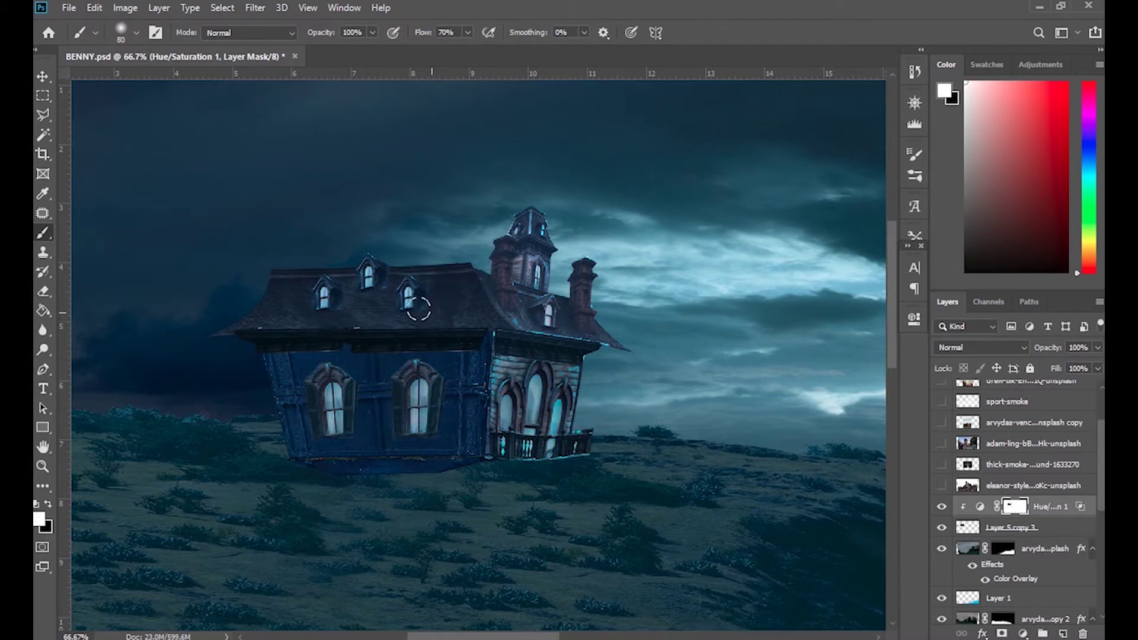
Refine the Blend If range that controls which bright areas receive the glow
right_click(1075, 516)
click(877, 28)
drag(954, 450, 874, 449)
key(Return)
click(981, 347)
Add a green Hue/Saturation layer with an inverted mask and paint its glow into a window
click(1002, 417)
key(ctrl+minus)
drag(785, 415, 705, 421)
alt+click(1043, 516)
key(ctrl+plus)
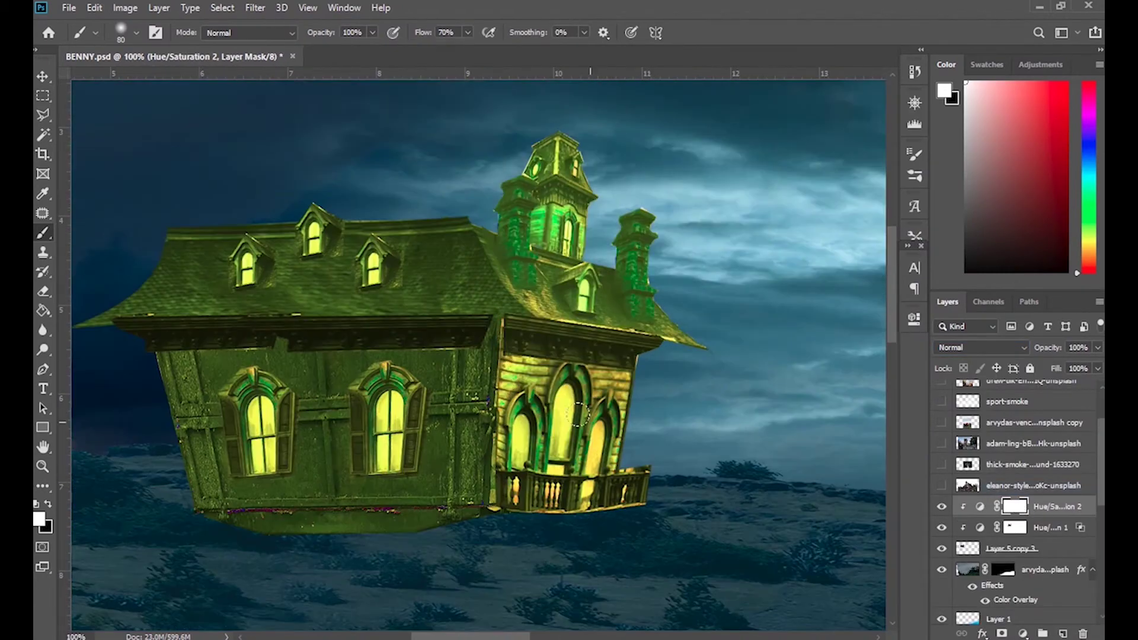
key(ctrl+i)
key(bracketleft)
key(bracketleft)
key(bracketleft)
drag(562, 392, 564, 417)
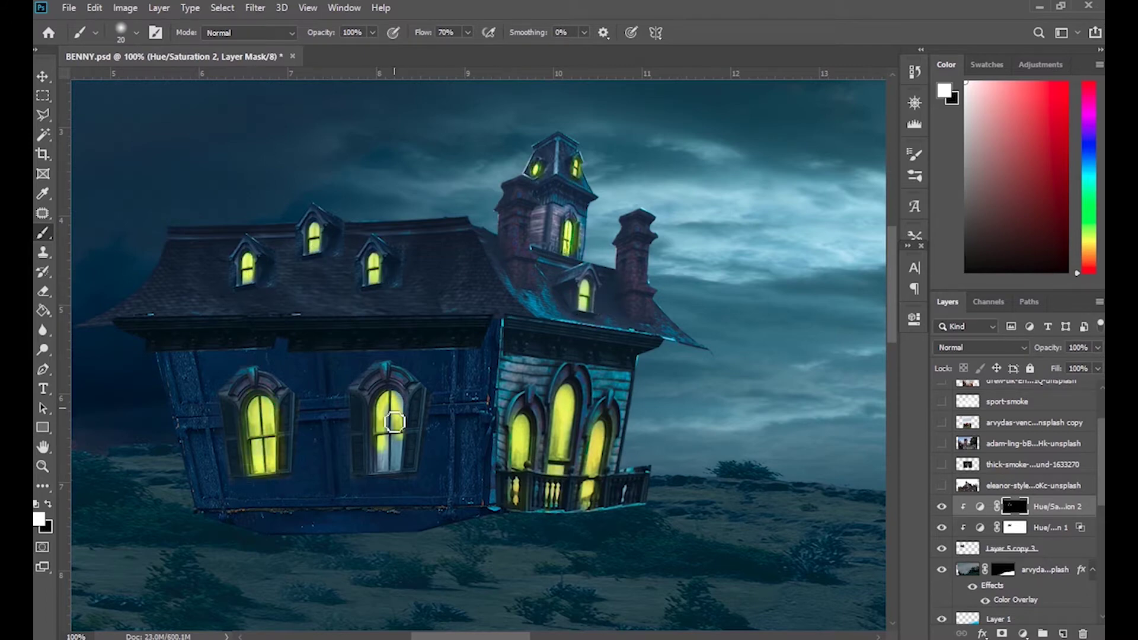
Duplicate the hue adjustment for the windows, invert its mask, and review the third adjustment's hue settings
double_click(979, 506)
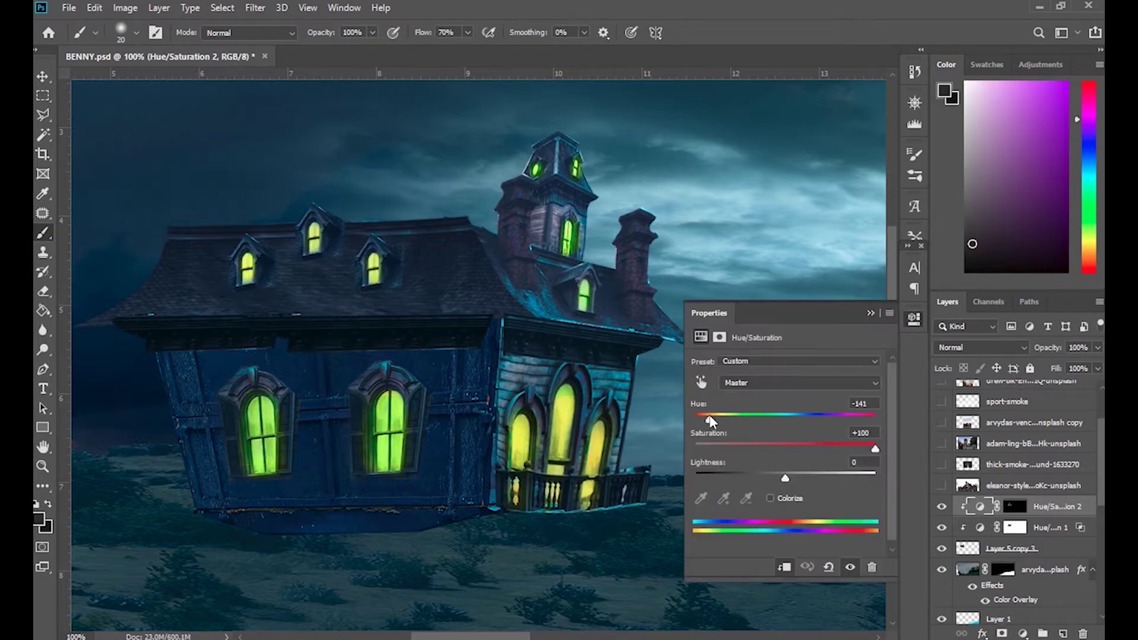
key(ctrl+j)
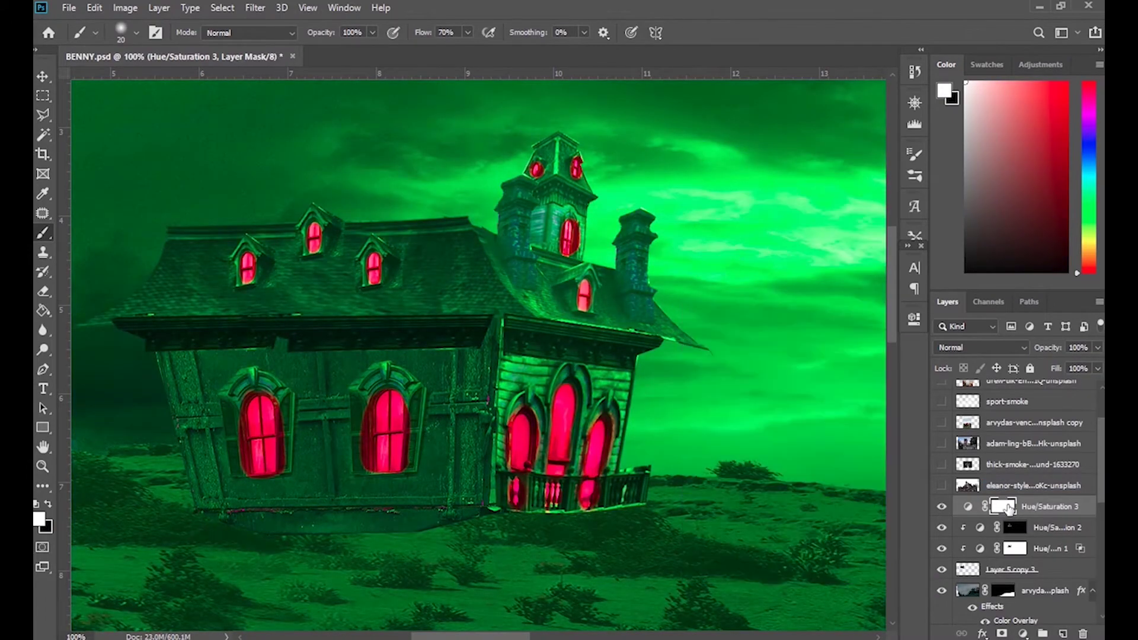
key(ctrl+i)
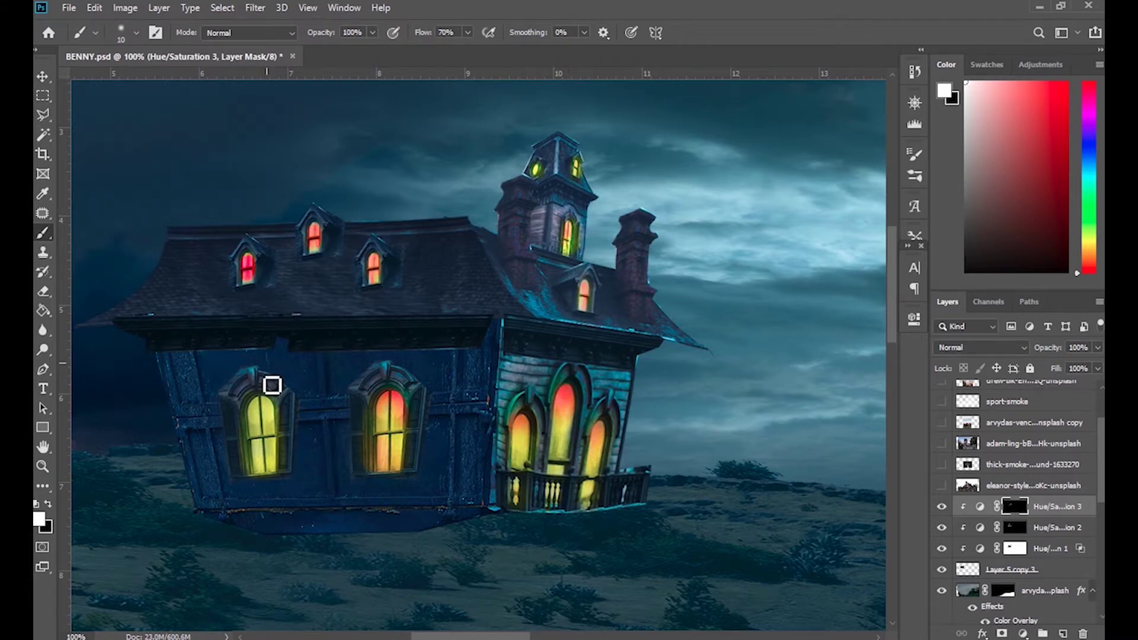
double_click(986, 508)
click(40, 281)
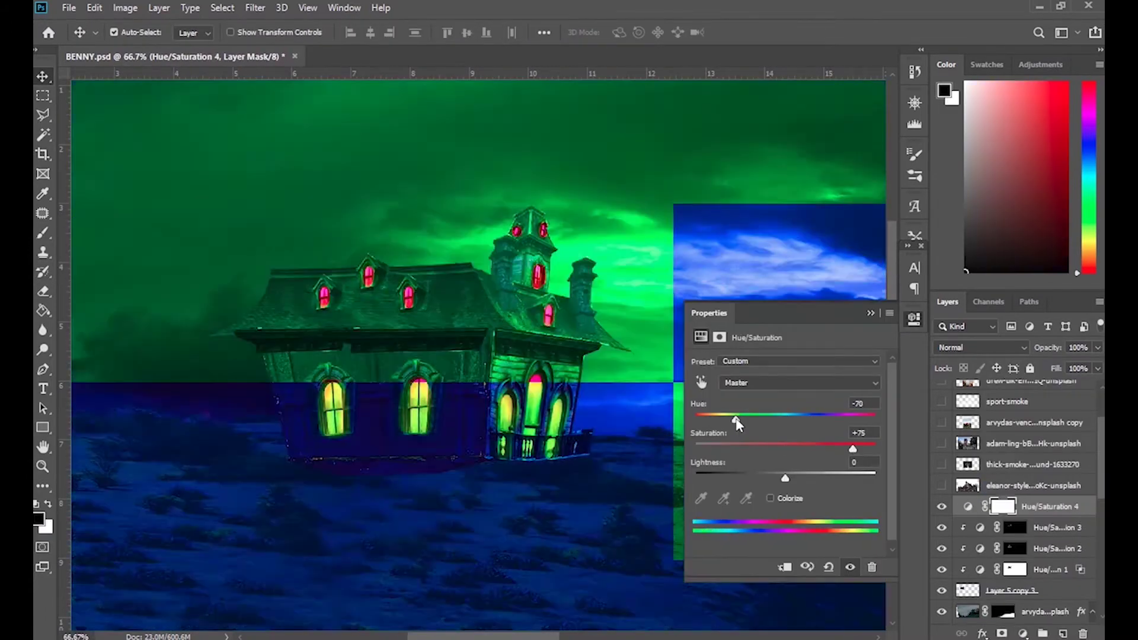
Shift the new adjustment's hue and set Blend If so the dark smoke shows through
drag(785, 473, 809, 479)
right_click(1055, 507)
click(883, 29)
drag(584, 441, 603, 443)
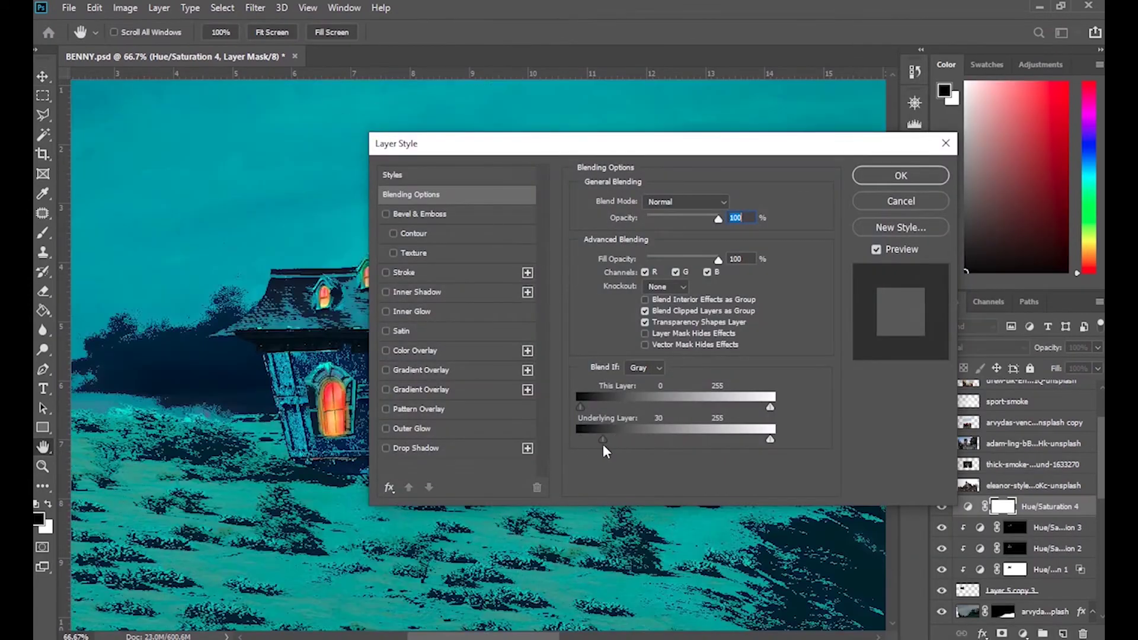
key(Return)
Fill the Hue/Saturation 4 mask with black and set up the brush
key(ctrl+i)
key(b)
right_click(553, 310)
key(Escape)
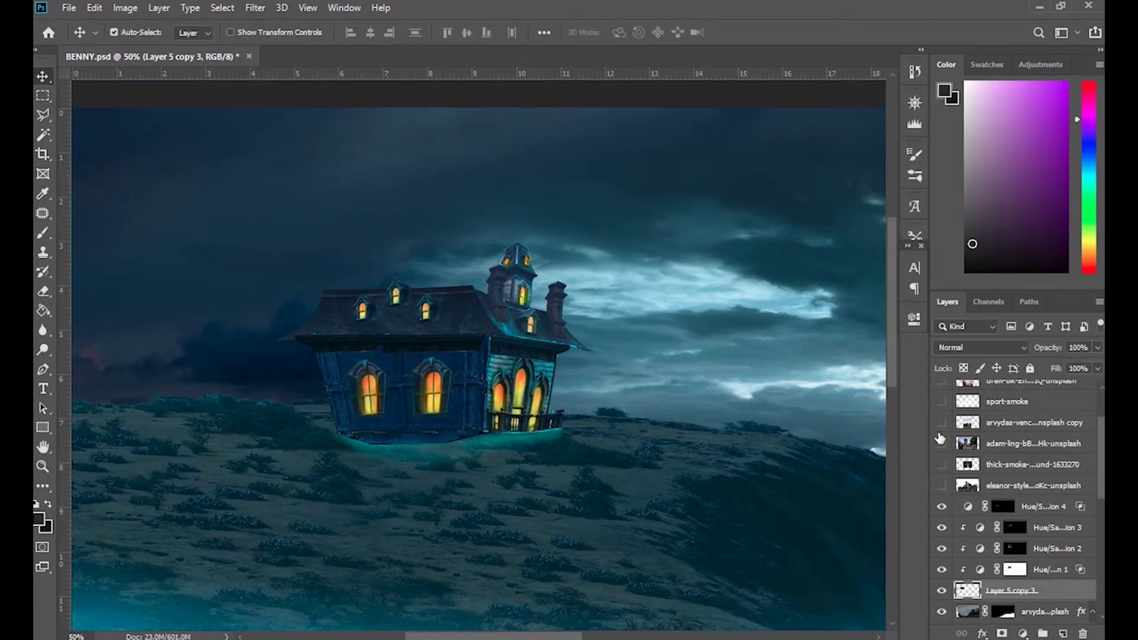
scroll(940, 439, down, 3)
Polygonal-lasso a shadow shape on the hillside and fill it with dark colour on a new layer
key(l)
click(520, 438)
click(295, 557)
scroll(295, 557, down, 1)
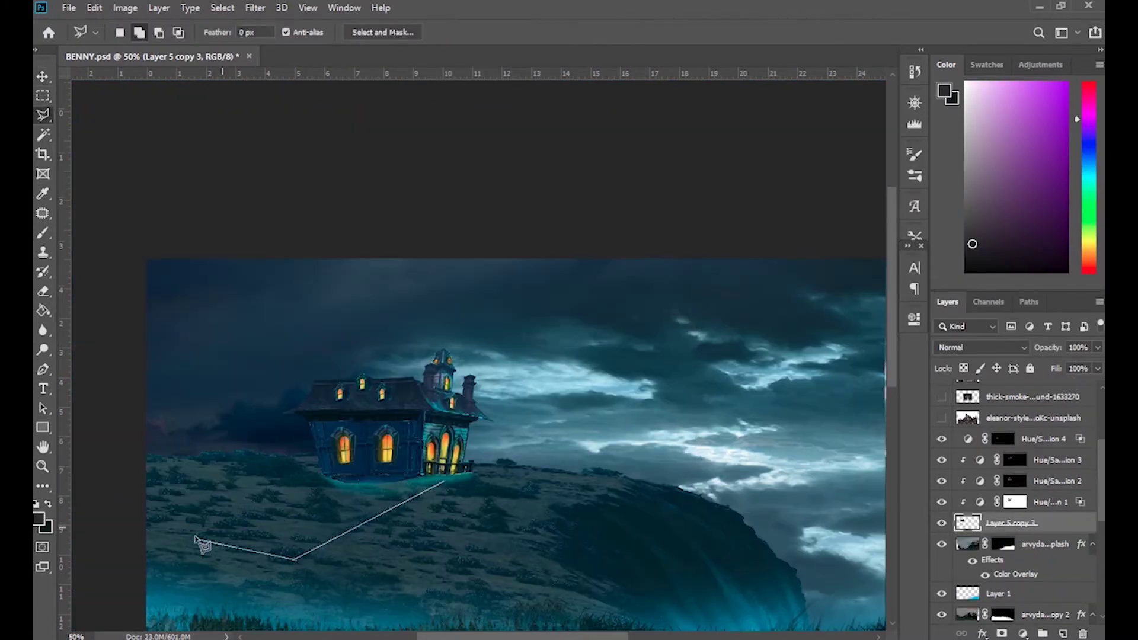
click(444, 480)
key(v)
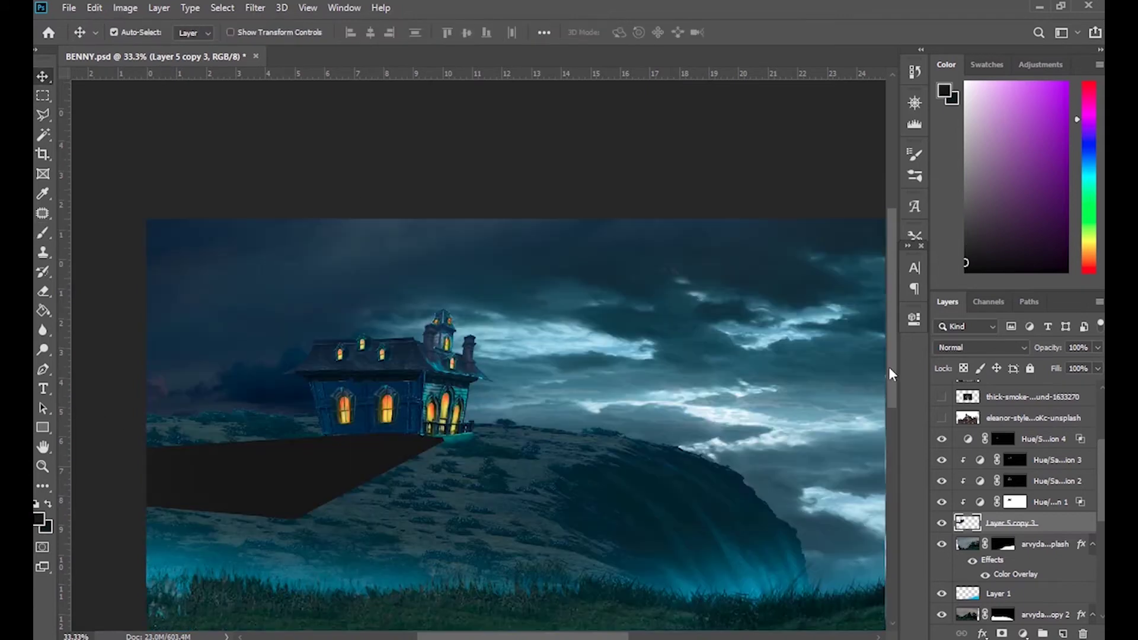
ctrl+click(1062, 633)
key(alt+BackSpace)
key(ctrl+d)
Set the shadow layer to Soft Light at 72% opacity and erase its edges
click(981, 347)
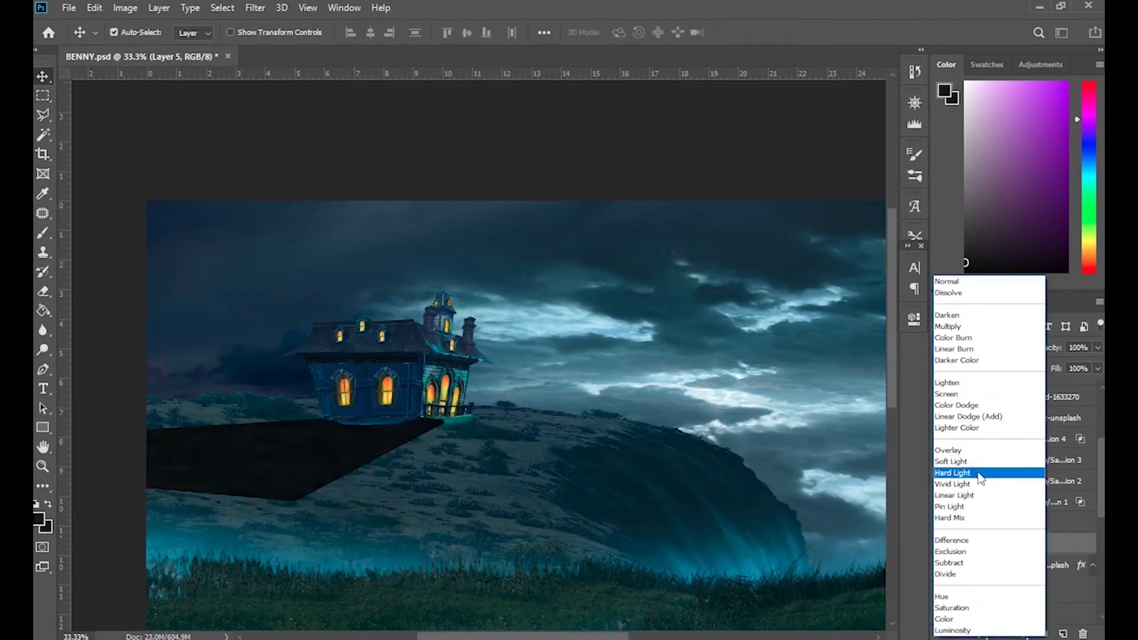
click(981, 472)
text(72)
key(Return)
key(e)
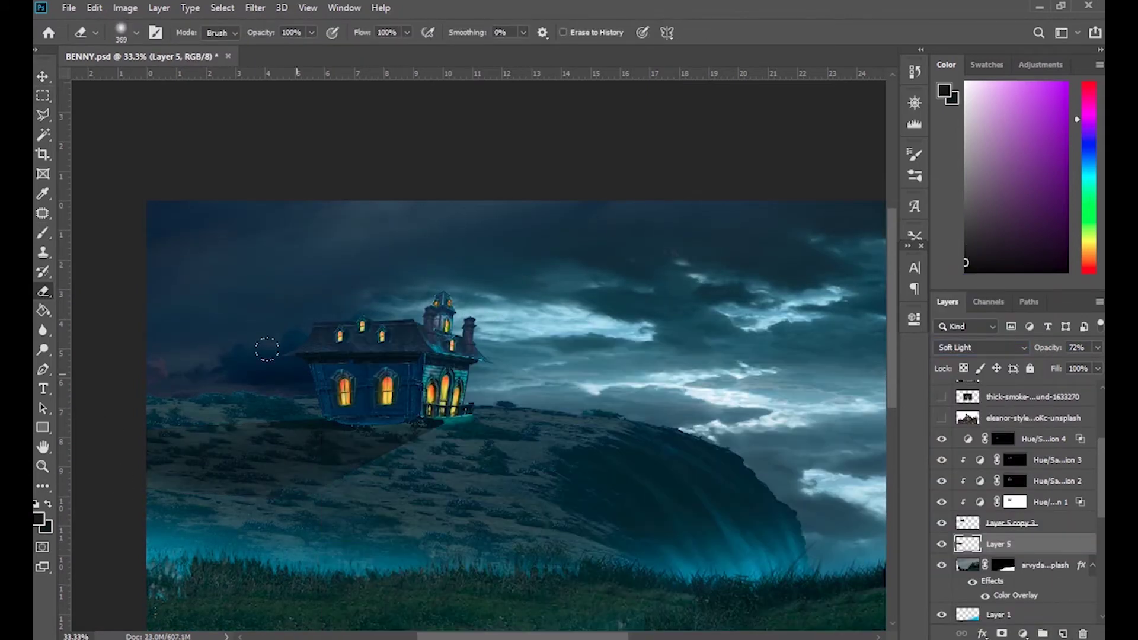
key(v)
key(ctrl+minus)
click(1031, 418)
scroll(1008, 474, up, 3)
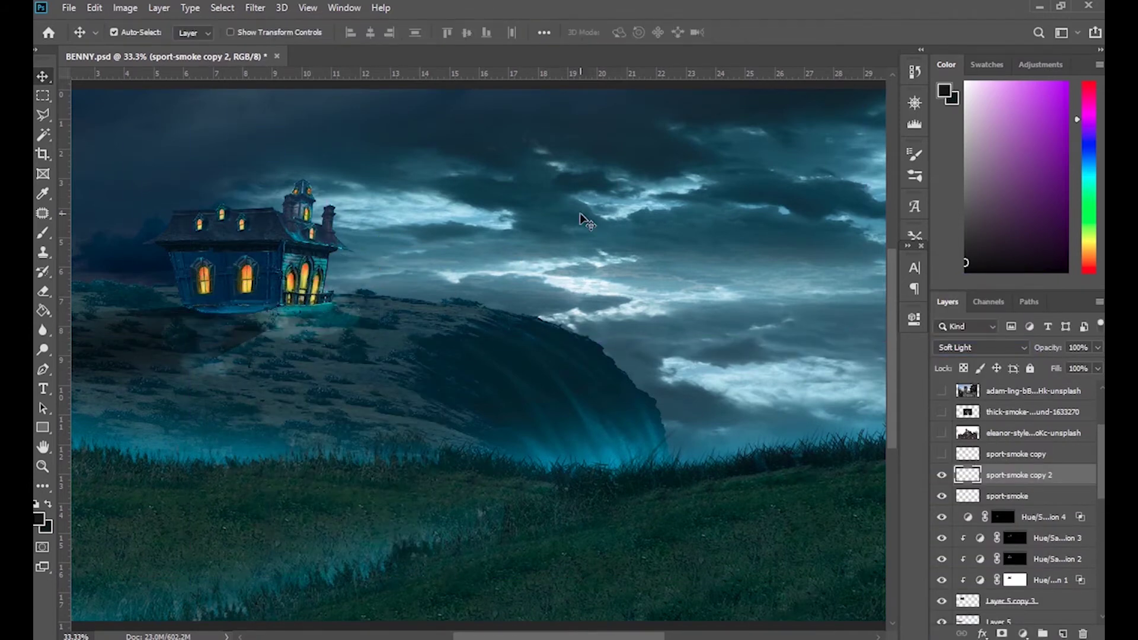
Set the smoke copy to Soft Light and content-aware fill the clock out of the church photo
click(980, 348)
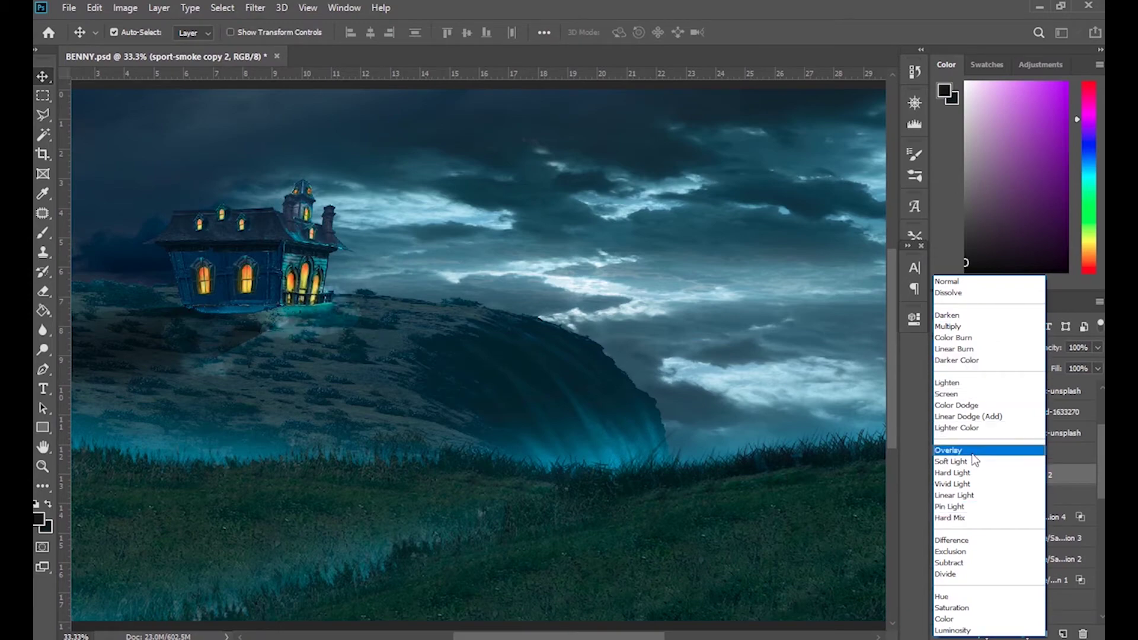
click(984, 461)
click(1007, 390)
click(941, 390)
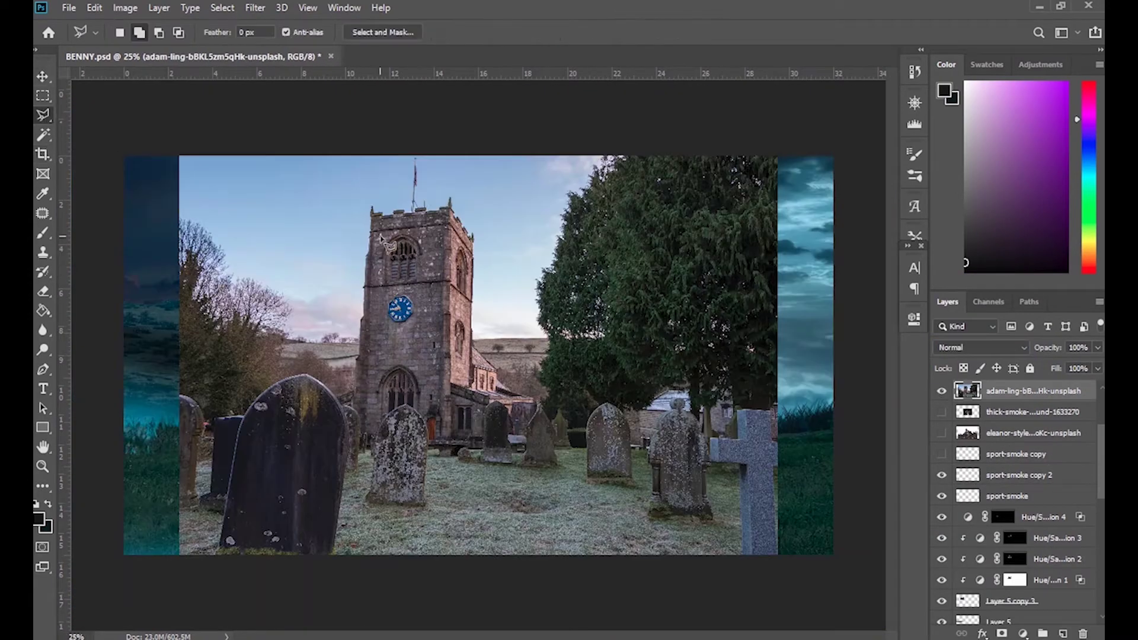
key(shift+BackSpace)
key(Return)
key(ctrl+d)
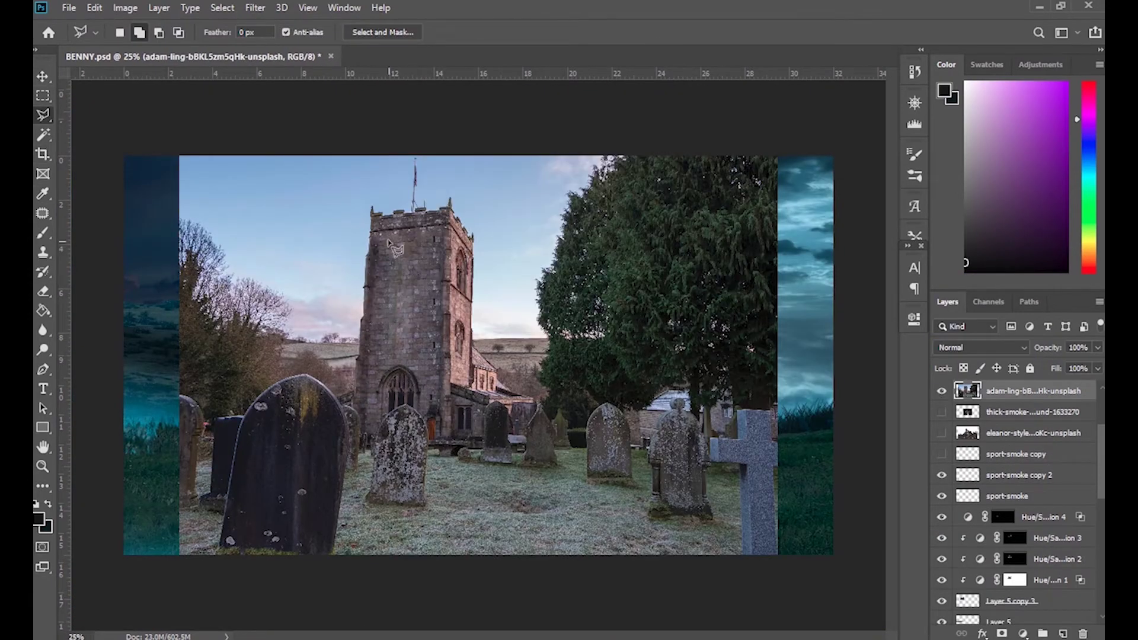
Copy a roof piece to its own layer, place it near the house and distort it along the slope
key(ctrl+j)
key(ctrl+j)
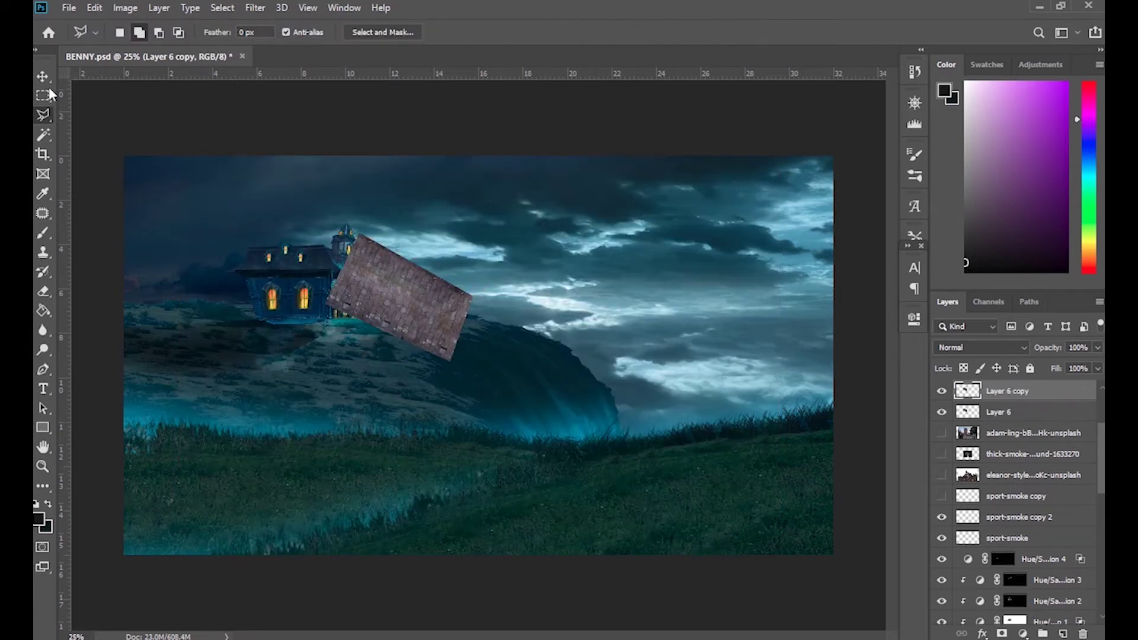
key(ctrl+t)
key(Return)
drag(1007, 411, 1082, 633)
key(ctrl+t)
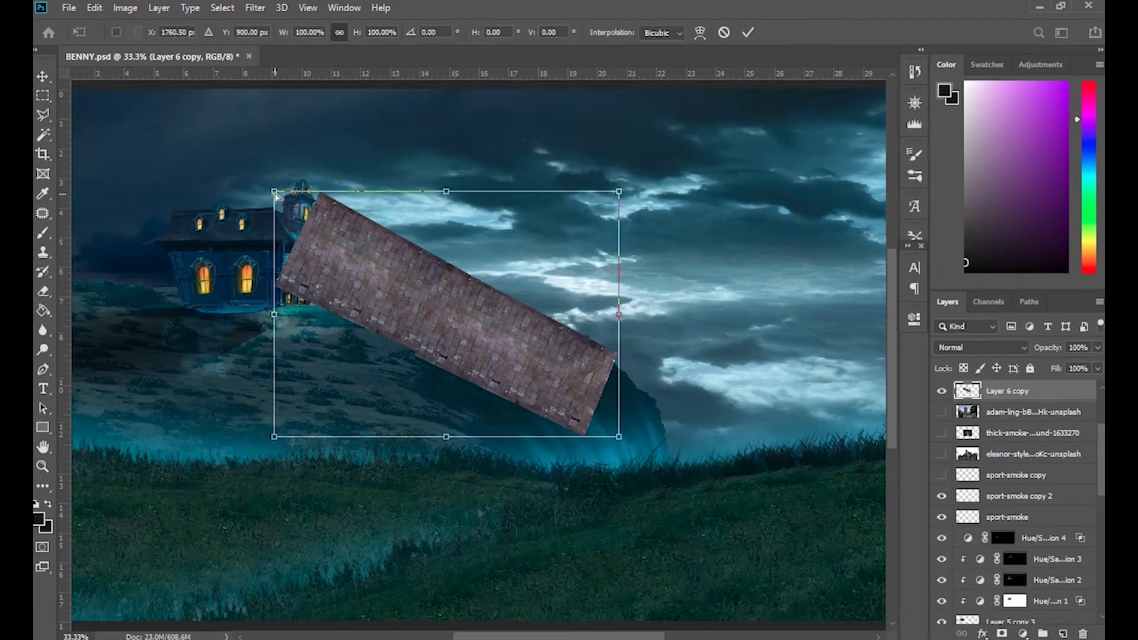
mouse_move(619, 243)
mouse_down()
mouse_move(618, 462)
mouse_move(503, 495)
mouse_up()
drag(274, 436, 215, 325)
drag(498, 498, 699, 500)
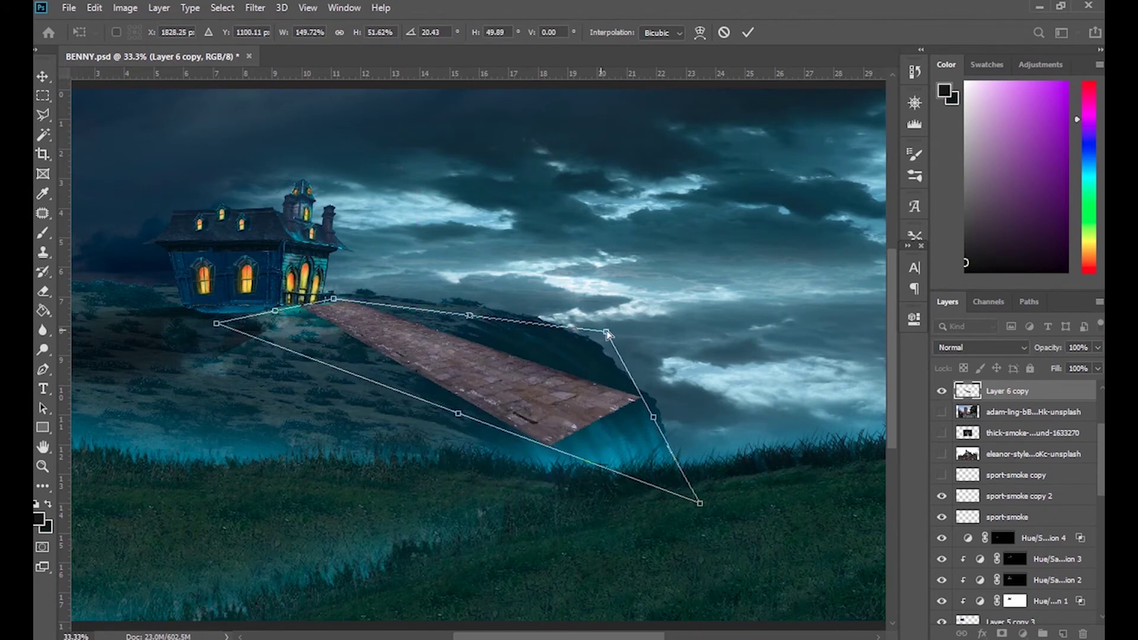
drag(308, 299, 324, 308)
key(Return)
Warp the roof piece into an arch down the cliff and set it to Color Dodge
key(ctrl+t)
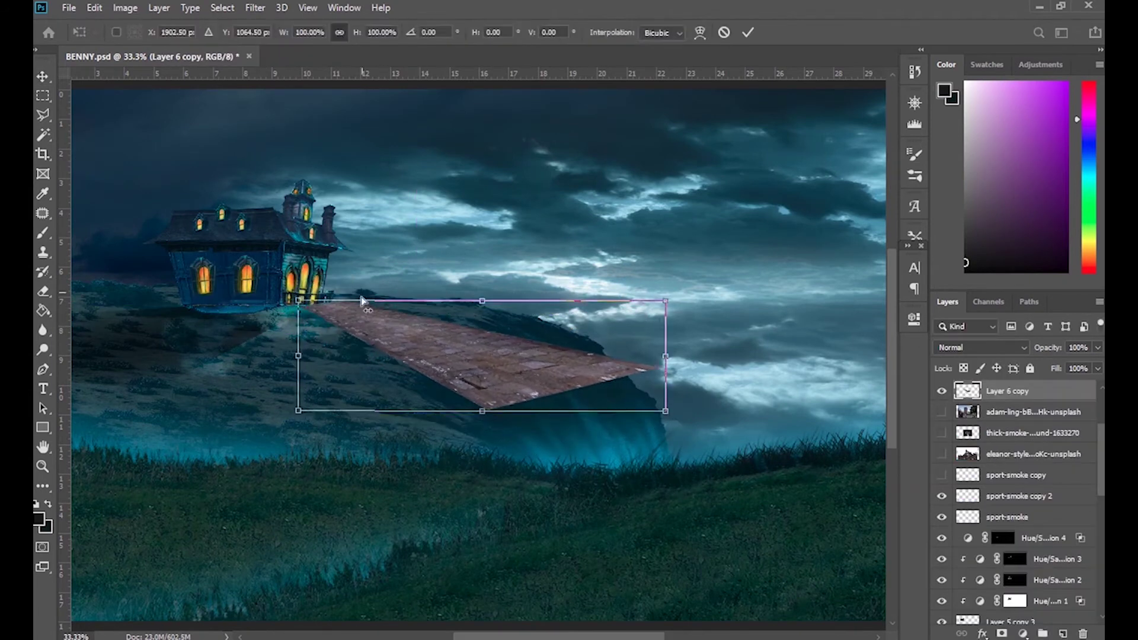
drag(666, 410, 687, 468)
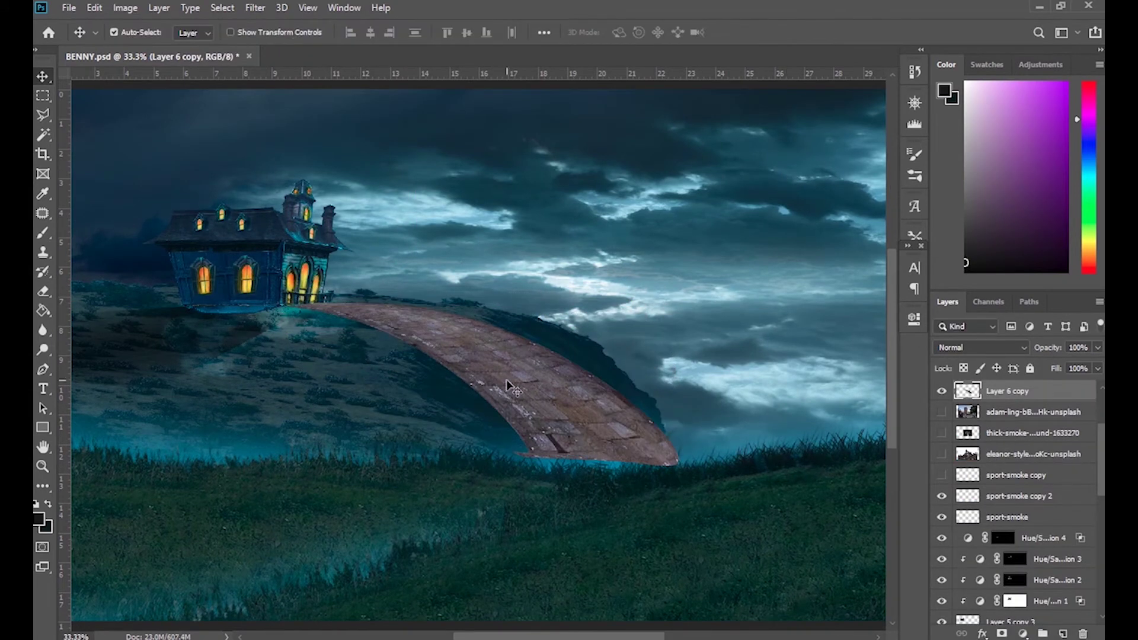
drag(569, 439, 551, 485)
key(Return)
click(981, 347)
click(966, 405)
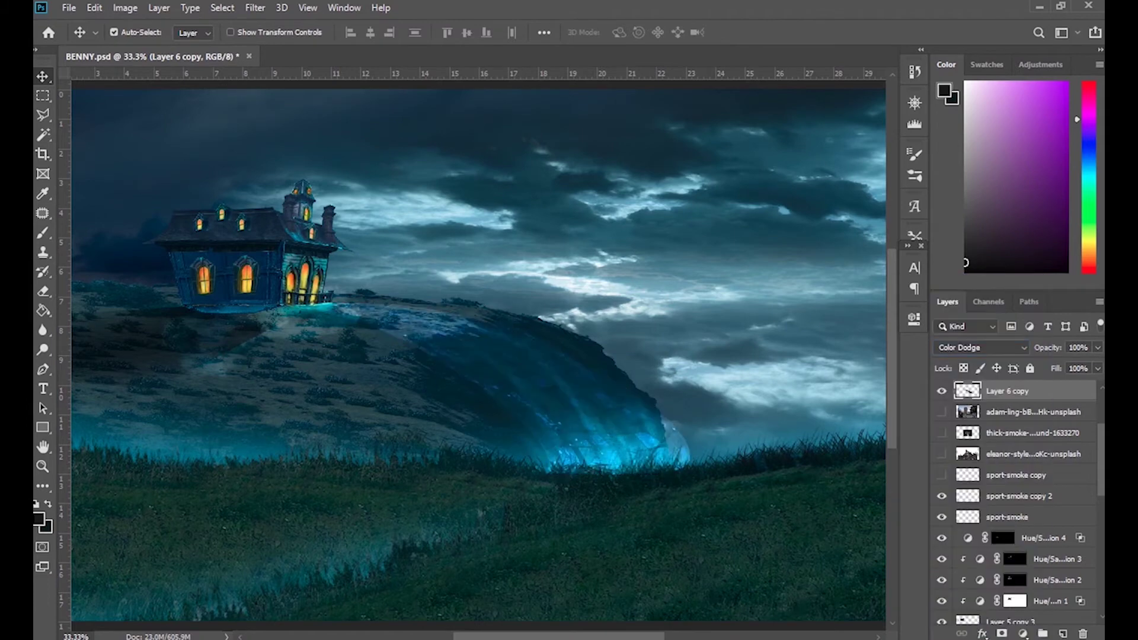
Paint cyan glow along the cliff base on Layer 6, set to Screen with lowered opacity
key(e)
click(33, 237)
click(1020, 546)
click(1089, 164)
click(1037, 148)
drag(658, 433, 771, 391)
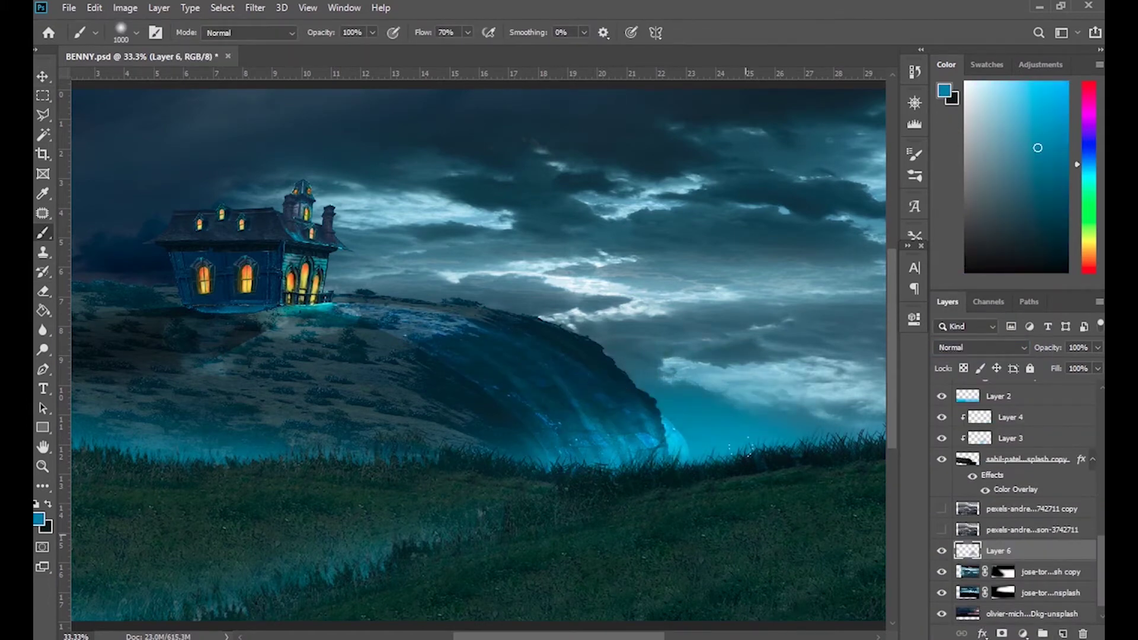
click(981, 347)
click(987, 498)
click(981, 347)
click(954, 394)
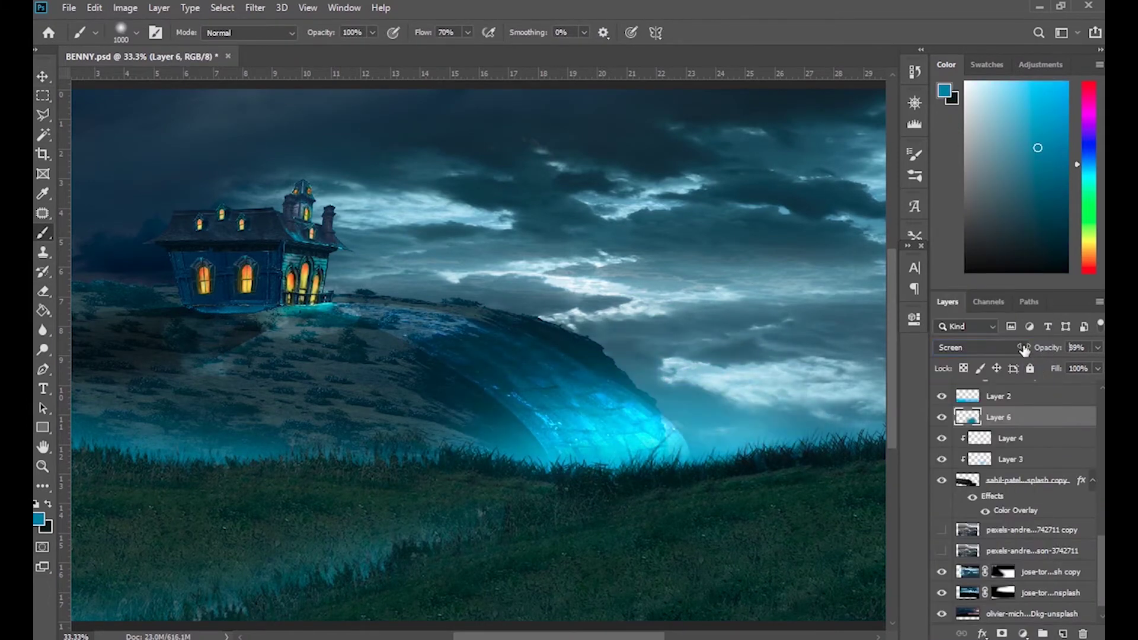
key(ctrl+minus)
Set the thick smoke layer to Soft Light, move it lower in the stack, and erase its edges
key(v)
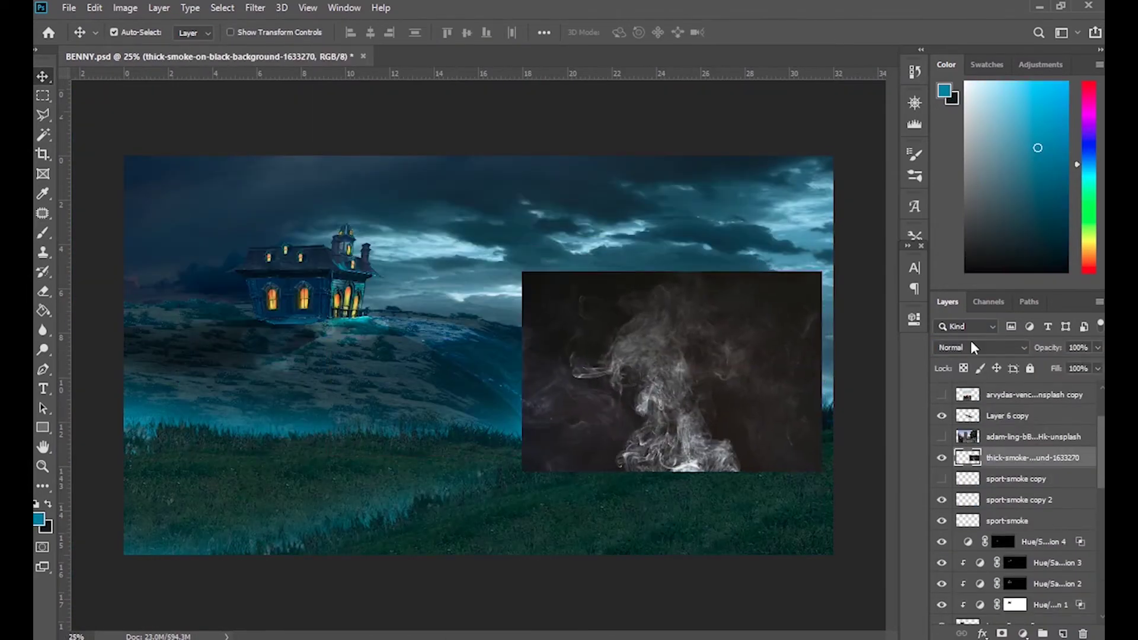
click(974, 348)
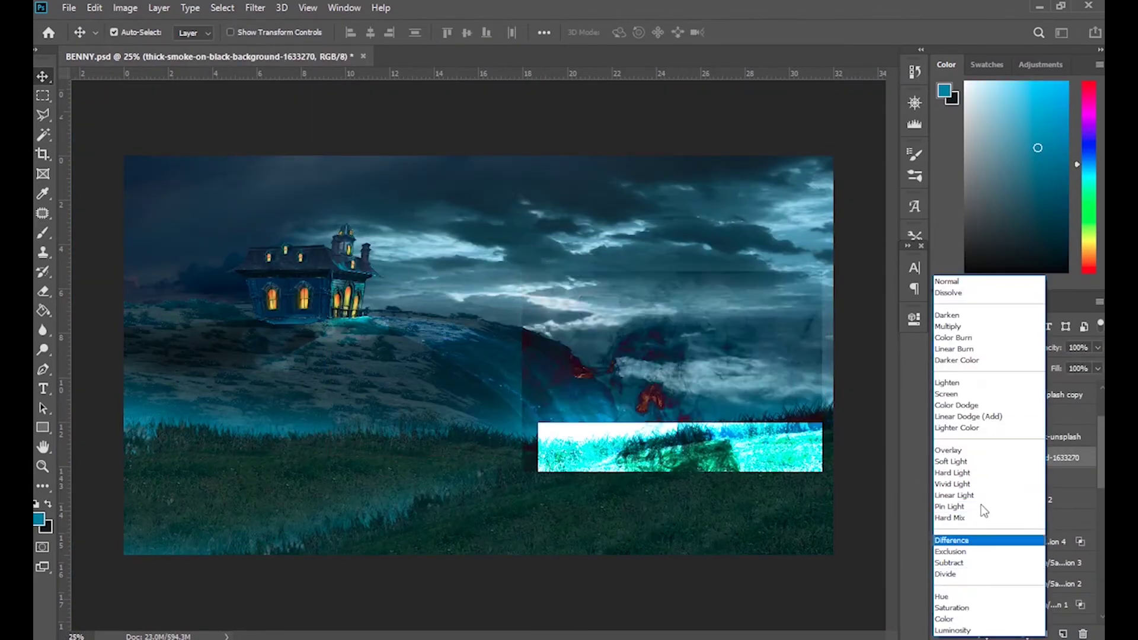
click(954, 469)
drag(1031, 458, 1031, 500)
key(e)
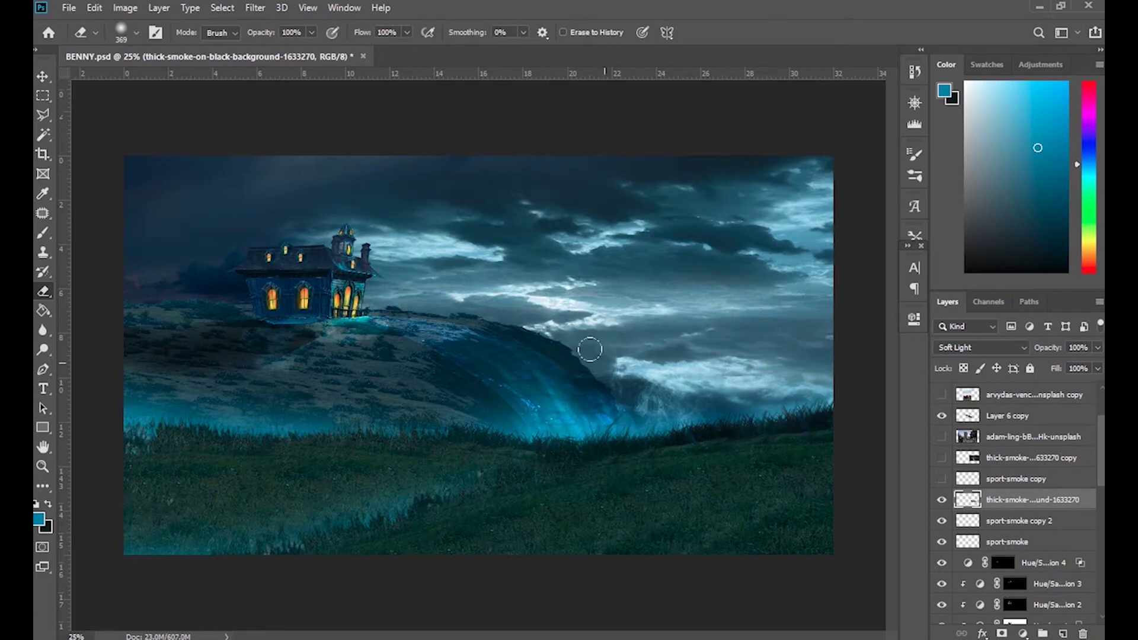
Duplicate the smoke, position the copy at the cliff base, and set it to Linear Dodge (Add)
key(ctrl+j)
key(ctrl+t)
drag(564, 427, 575, 431)
key(Return)
click(980, 347)
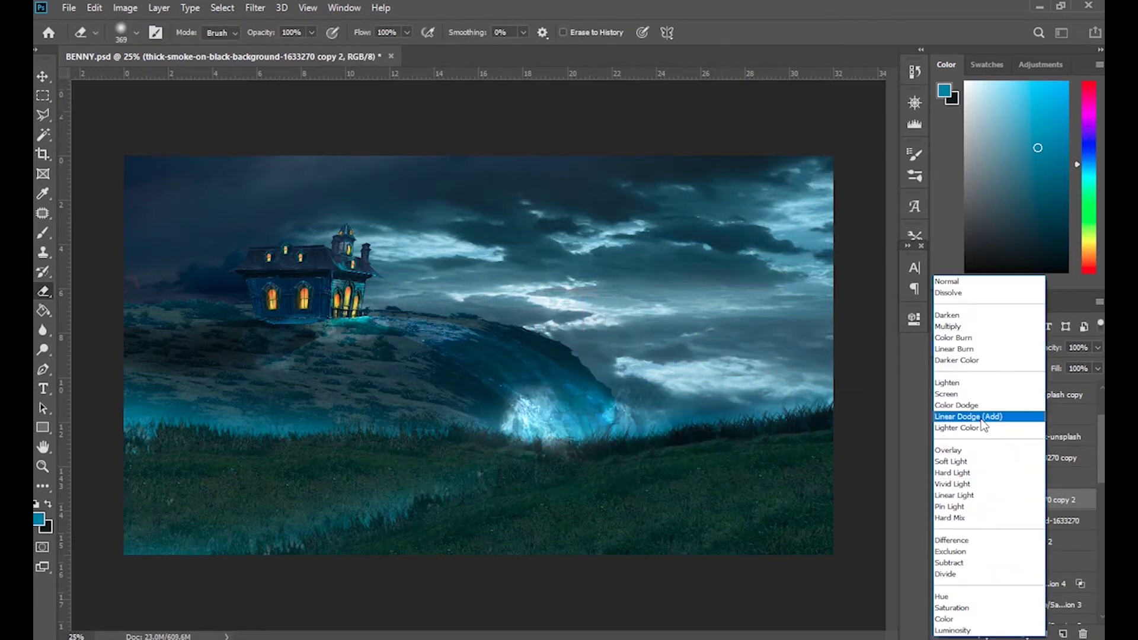
click(984, 413)
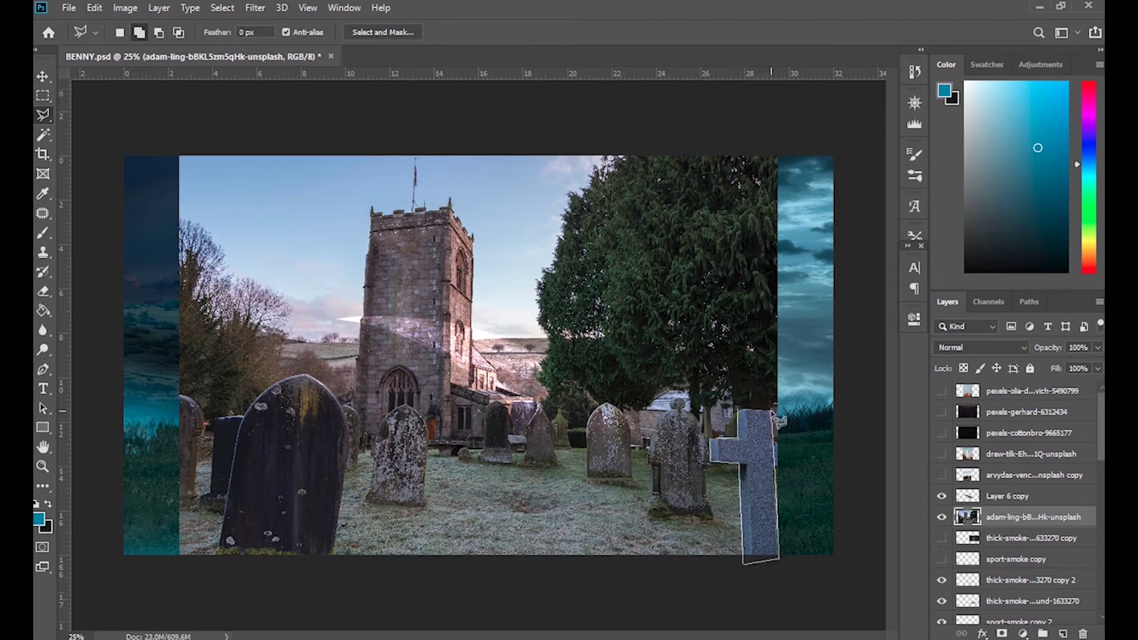
Make a second cross tilted opposite the first and merge both crosses into one layer
key(ctrl+j)
key(ctrl+t)
drag(686, 502, 689, 508)
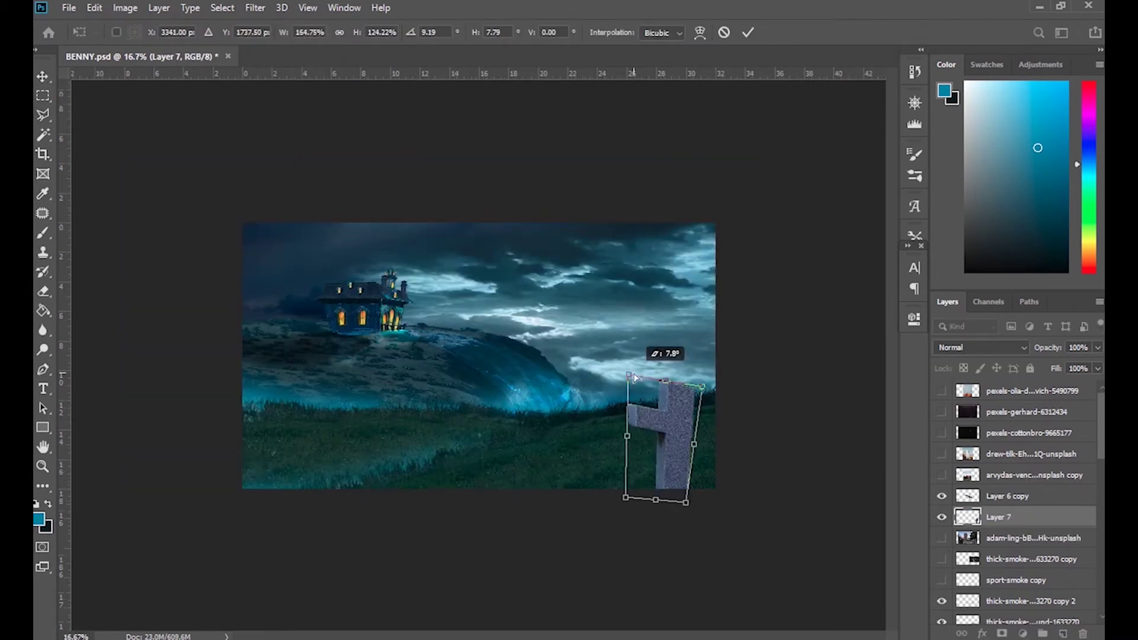
key(Return)
key(ctrl+t)
drag(737, 360, 680, 495)
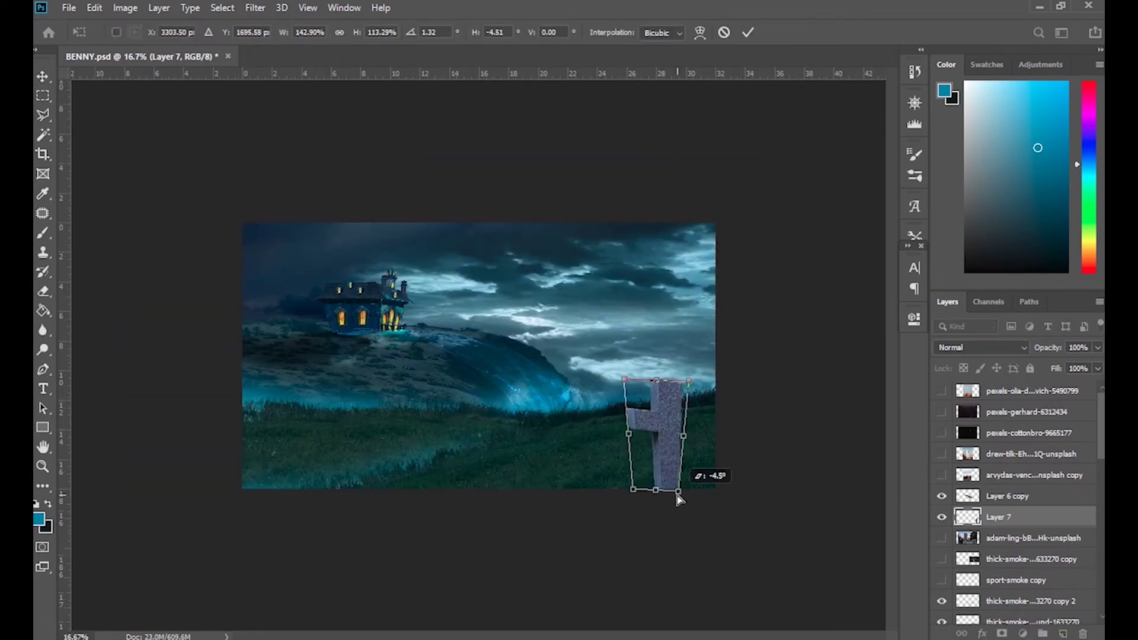
key(Return)
mouse_move(667, 438)
mouse_down()
mouse_move(698, 439)
mouse_move(634, 439)
mouse_up()
key(ctrl+alt+t)
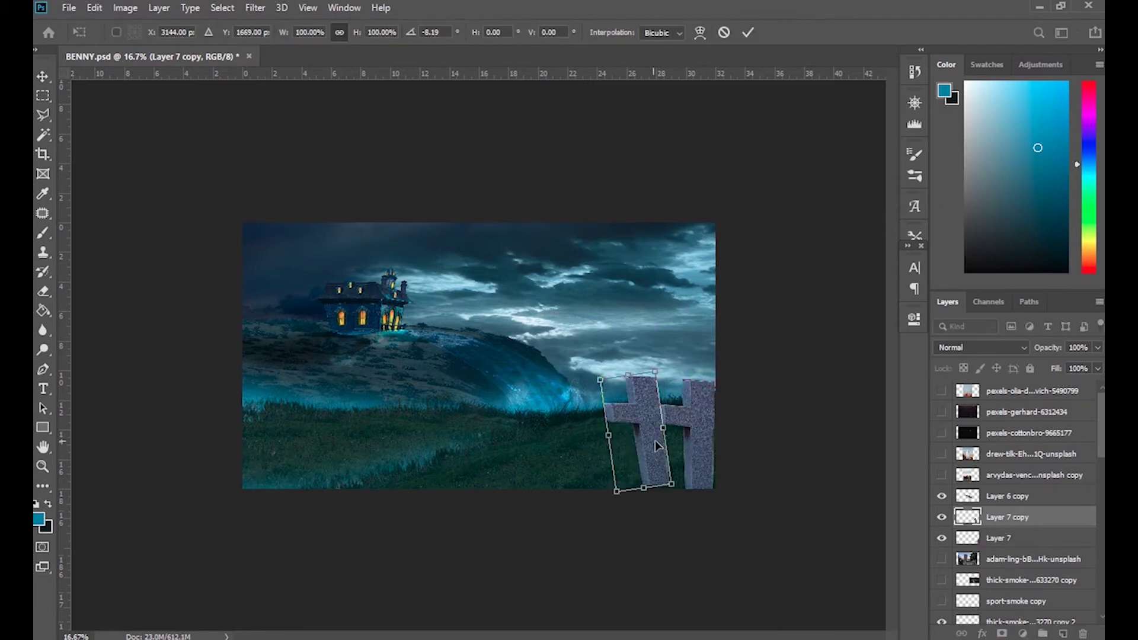
key(Return)
right_click(1029, 517)
click(905, 454)
Darken the crosses with Hue/Saturation and Levels, inverting the adjustment mask to black
key(ctrl+u)
key(Return)
key(ctrl+l)
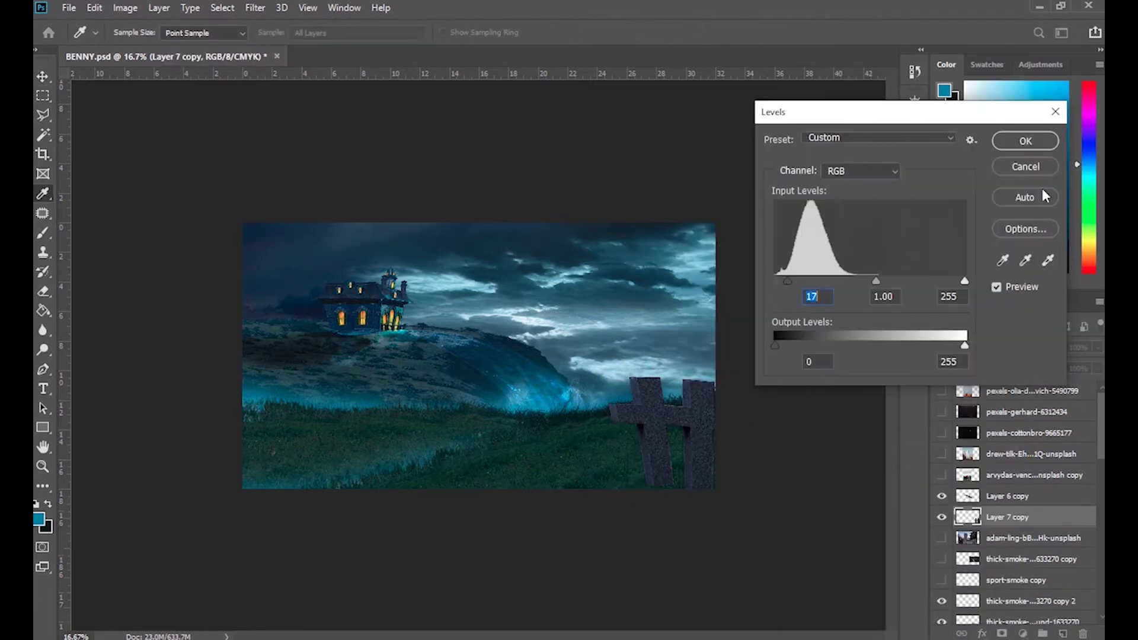
key(Return)
click(914, 319)
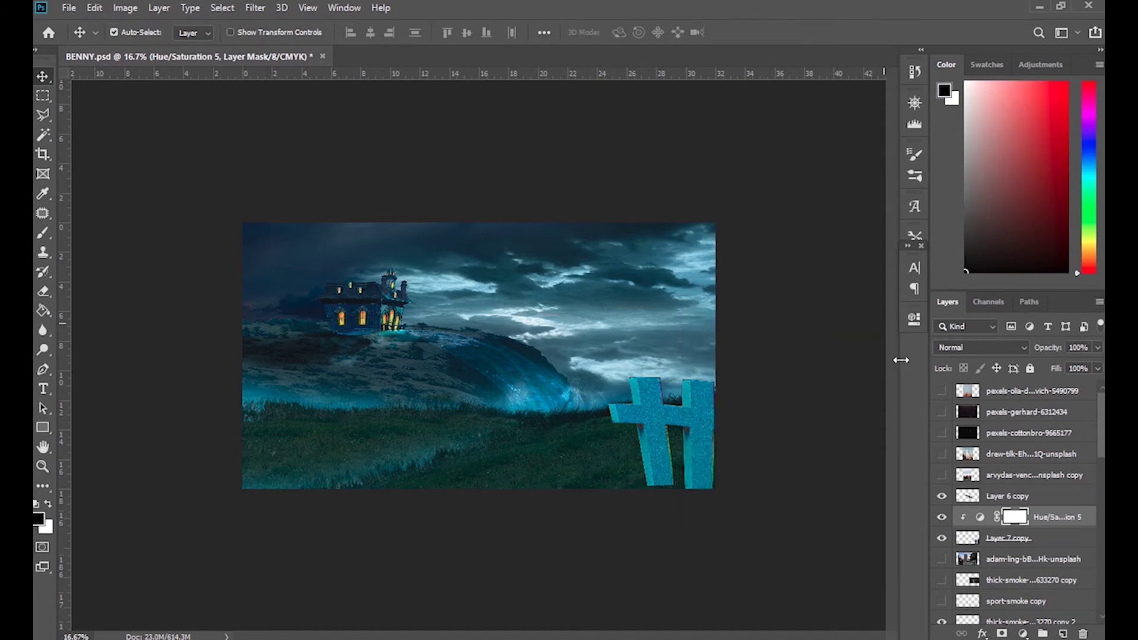
key(ctrl+i)
key(l)
key(ctrl+plus)
key(ctrl+plus)
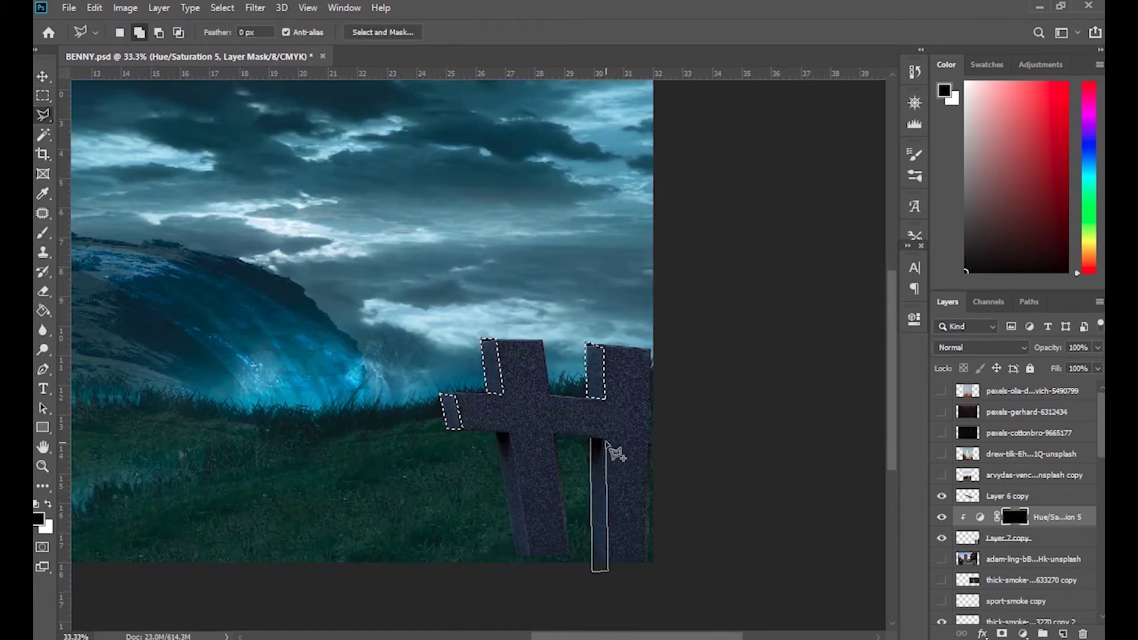
Paint teal onto the cross edges through the mask, then tone the teal down
key(b)
key(x)
drag(497, 355, 592, 534)
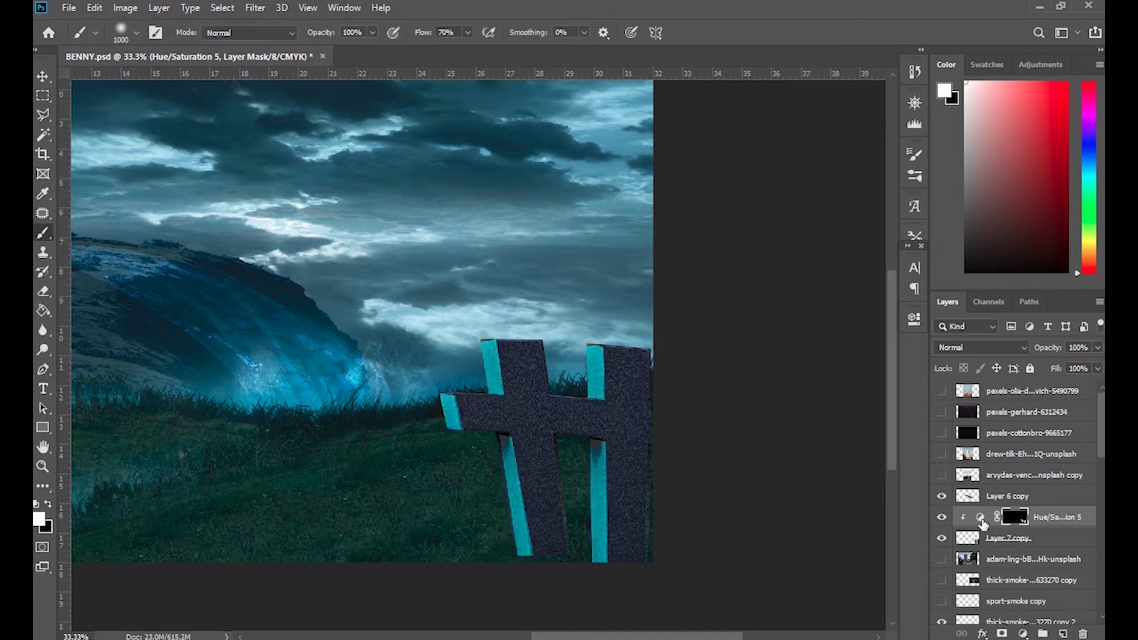
double_click(980, 517)
drag(764, 417, 745, 417)
click(914, 319)
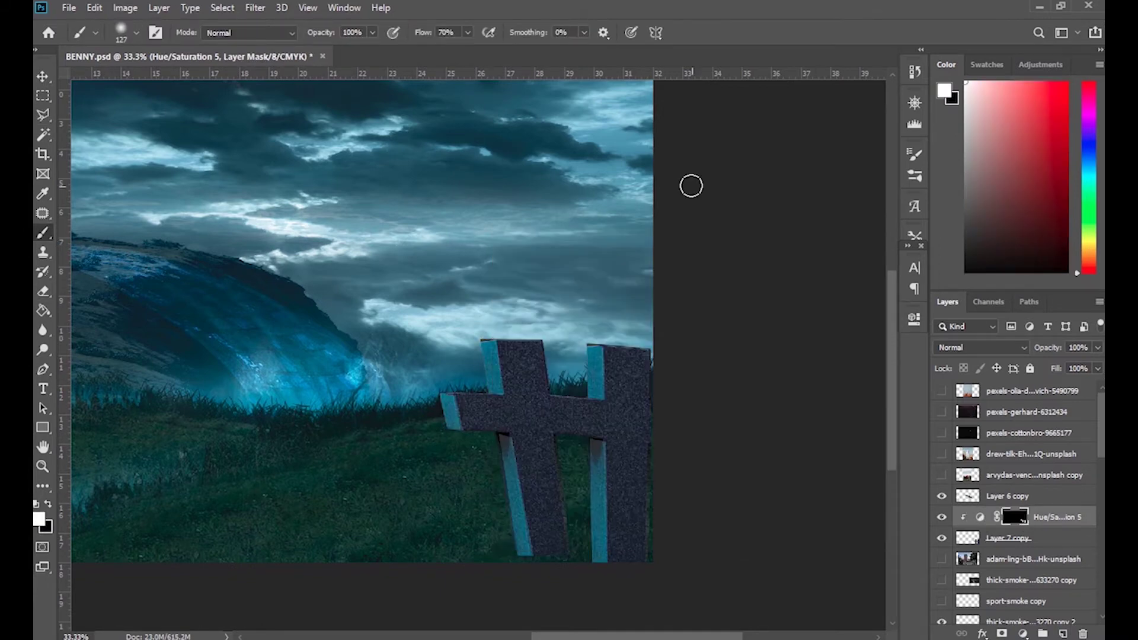
double_click(978, 517)
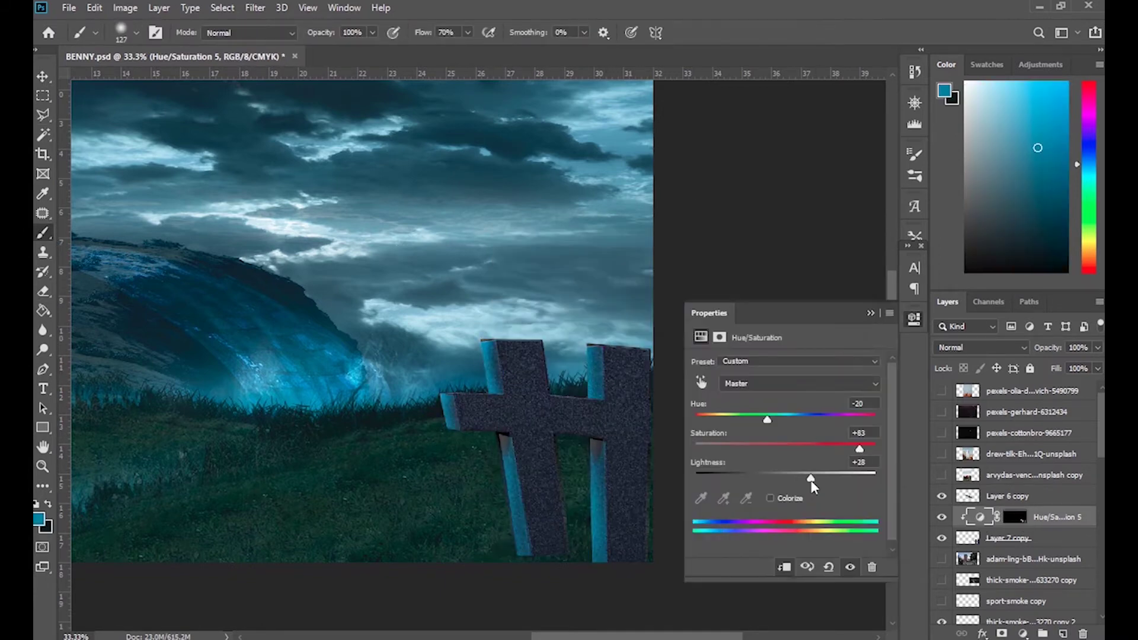
click(915, 319)
Duplicate the crosses, shrink to about half size, tilt slightly and move onto the left hillside
key(ctrl+minus)
key(ctrl+minus)
right_click(968, 516)
click(952, 500)
key(ctrl+t)
drag(664, 432, 483, 380)
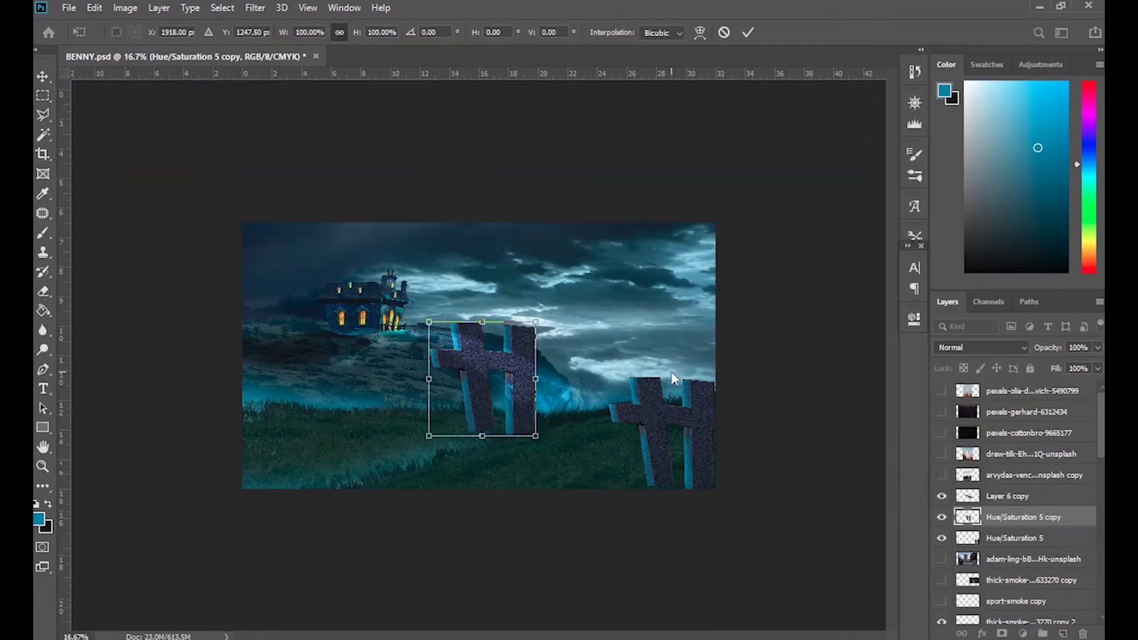
key(ctrl+plus)
drag(483, 470, 445, 470)
mouse_move(385, 427)
mouse_down()
mouse_move(400, 446)
mouse_move(350, 445)
mouse_up()
key(Return)
Flip a copy of the small crosses vertically and stretch it along the grass as an Overlay shadow
key(ctrl+j)
key(b)
key(ctrl+j)
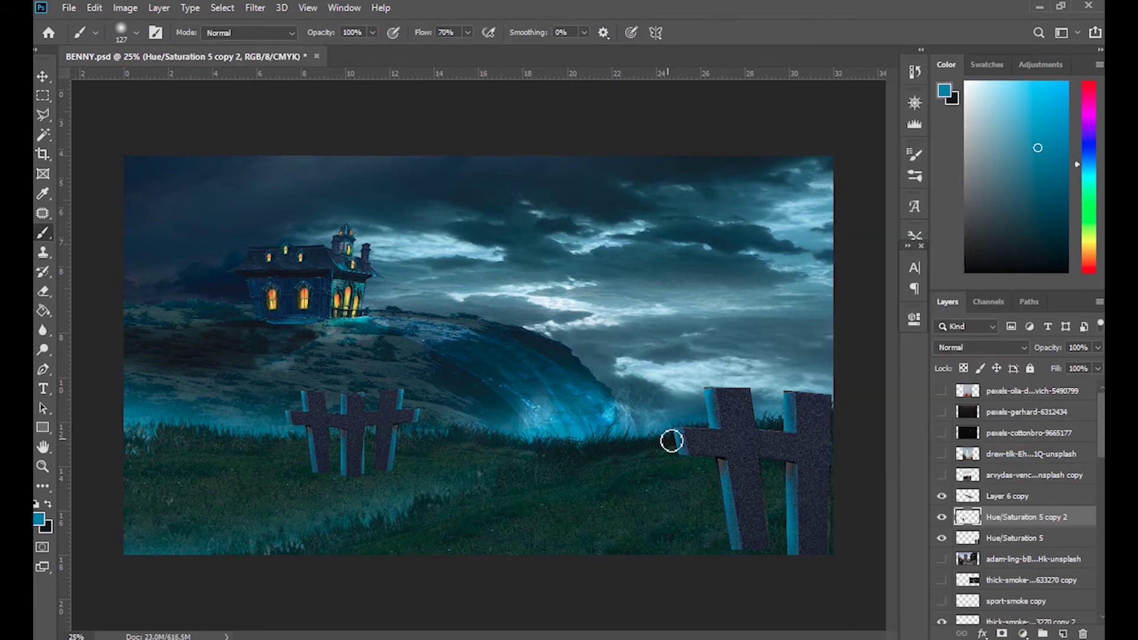
key(ctrl+t)
right_click(399, 406)
click(426, 602)
key(ctrl+minus)
mouse_move(395, 409)
mouse_down()
mouse_move(395, 457)
mouse_move(254, 474)
mouse_up()
drag(427, 495, 414, 474)
key(Return)
click(981, 347)
click(984, 407)
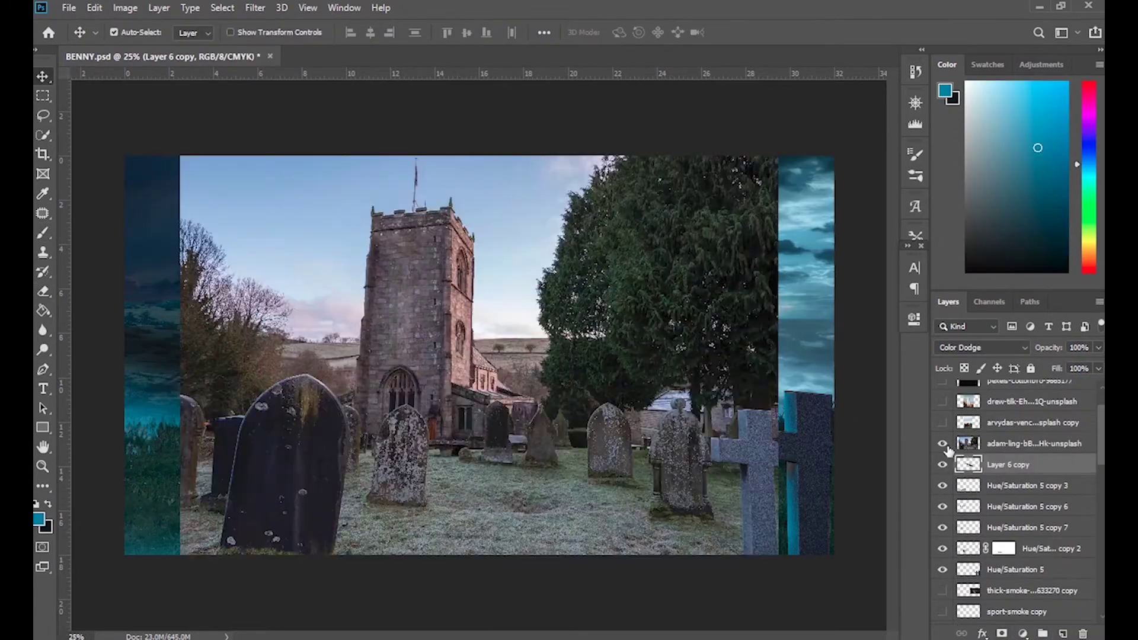
Show the pumpkin photo, Quick Select the pumpkins and mask away the backdrop
click(942, 402)
click(942, 496)
click(1025, 496)
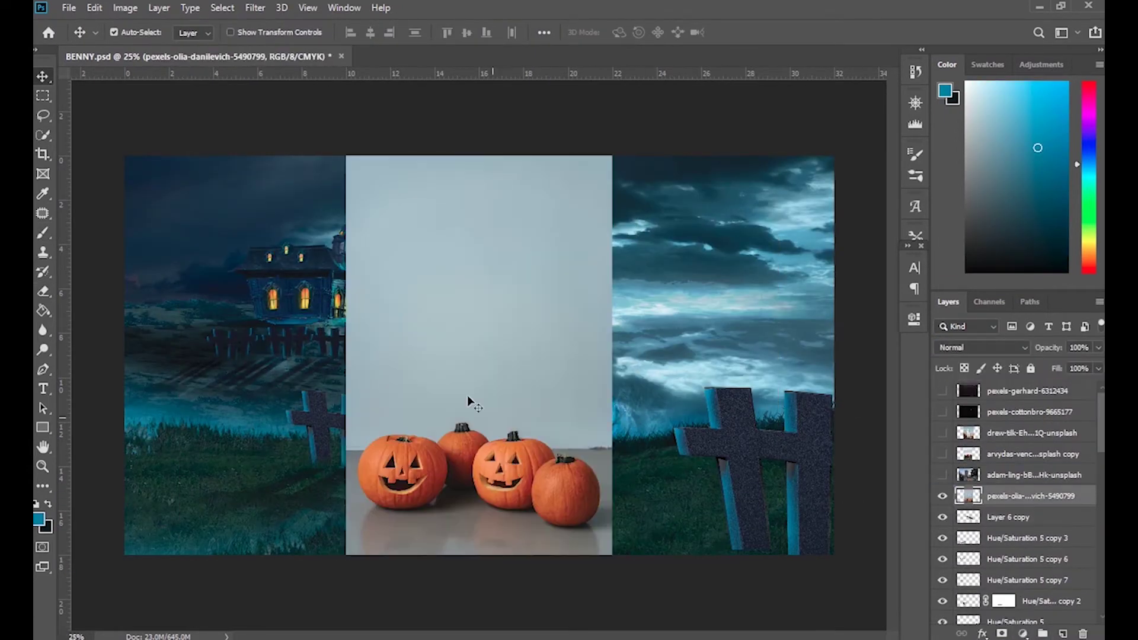
key(w)
drag(397, 468, 483, 467)
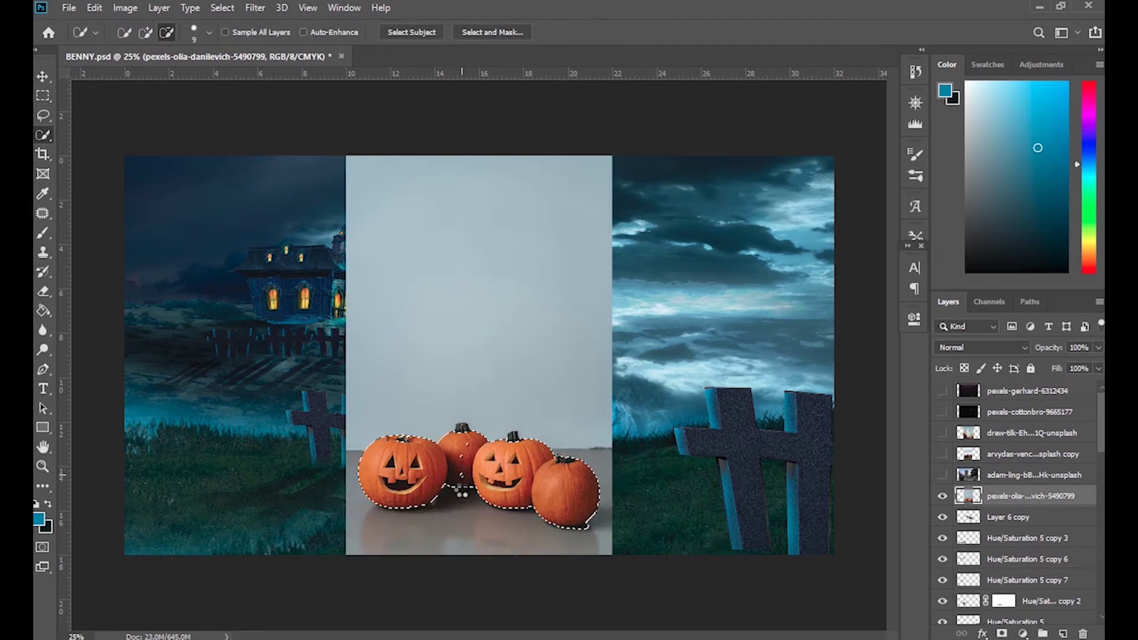
key(ctrl+plus)
key(l)
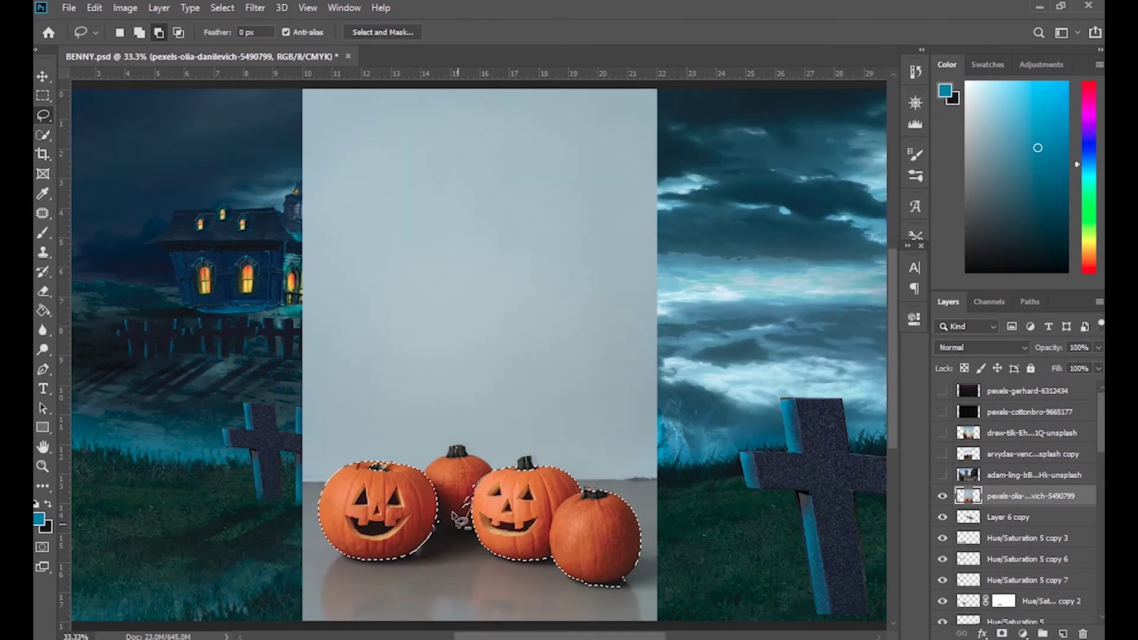
click(1002, 633)
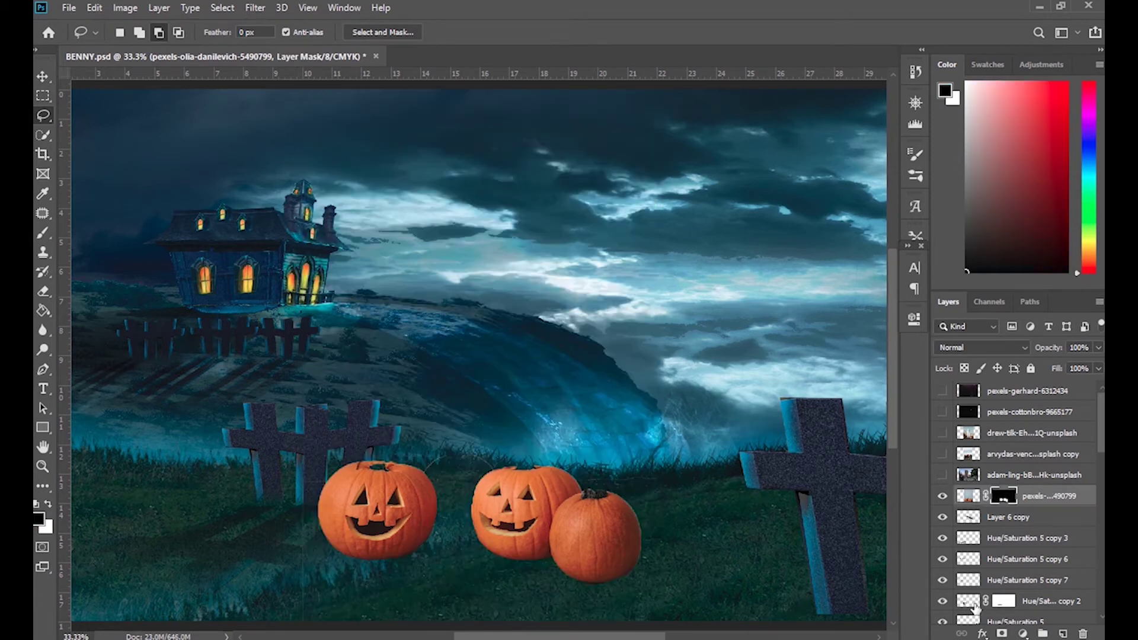
right_click(1001, 495)
click(1007, 533)
Lasso the two right-hand pumpkins and move them to the left
drag(474, 456, 465, 474)
key(ctrl+t)
drag(525, 523, 475, 525)
key(Return)
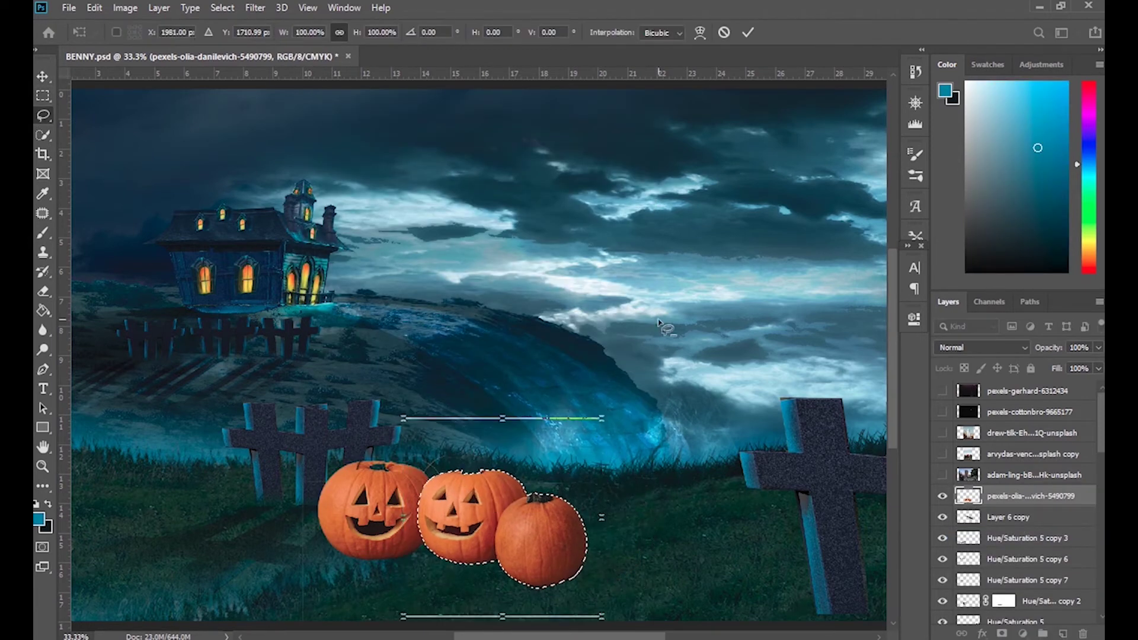
Copy the middle pumpkin's carved face onto the plain pumpkin, keeping Normal blending
mouse_move(435, 484)
mouse_down()
mouse_move(492, 492)
mouse_move(547, 537)
mouse_up()
key(ctrl+t)
drag(582, 500, 557, 511)
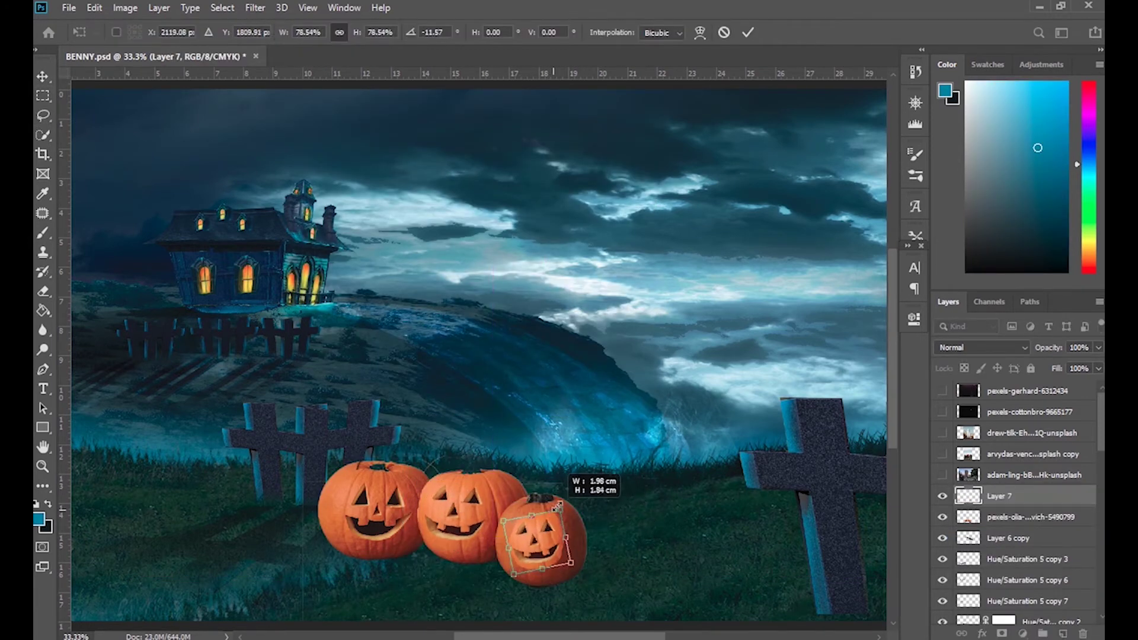
key(Return)
click(982, 347)
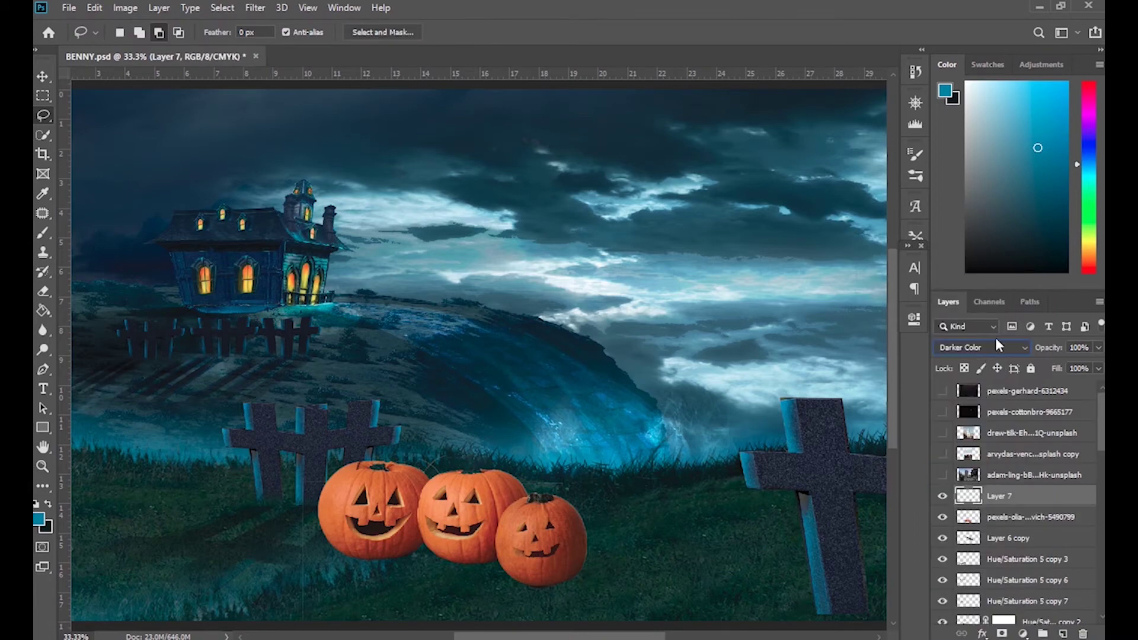
click(998, 347)
click(951, 280)
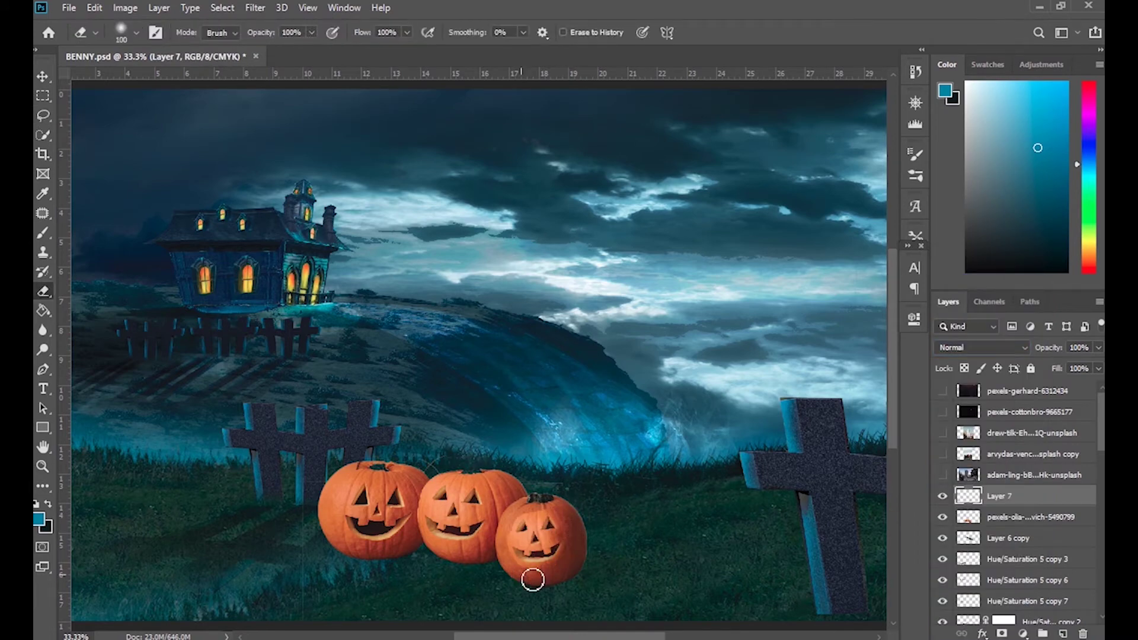
Merge the face into the pumpkins layer and place the shrunken pumpkins beside the small crosses
key(ctrl+l)
key(Escape)
key(ctrl+e)
key(ctrl+minus)
key(ctrl+t)
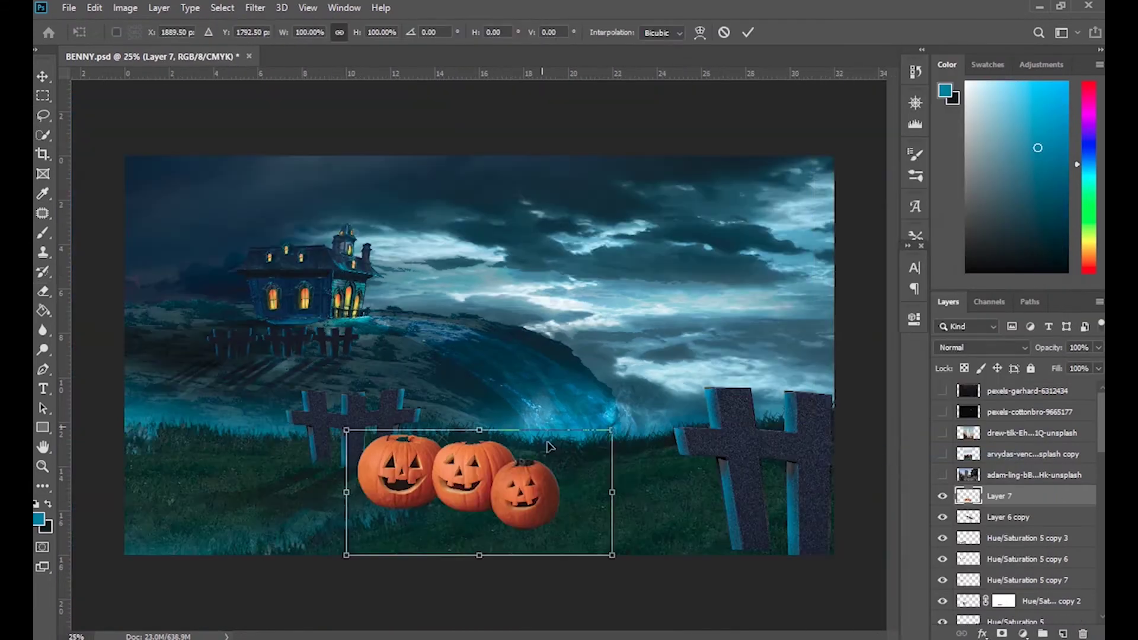
mouse_move(478, 493)
mouse_down()
mouse_move(423, 500)
mouse_move(297, 465)
mouse_up()
key(Return)
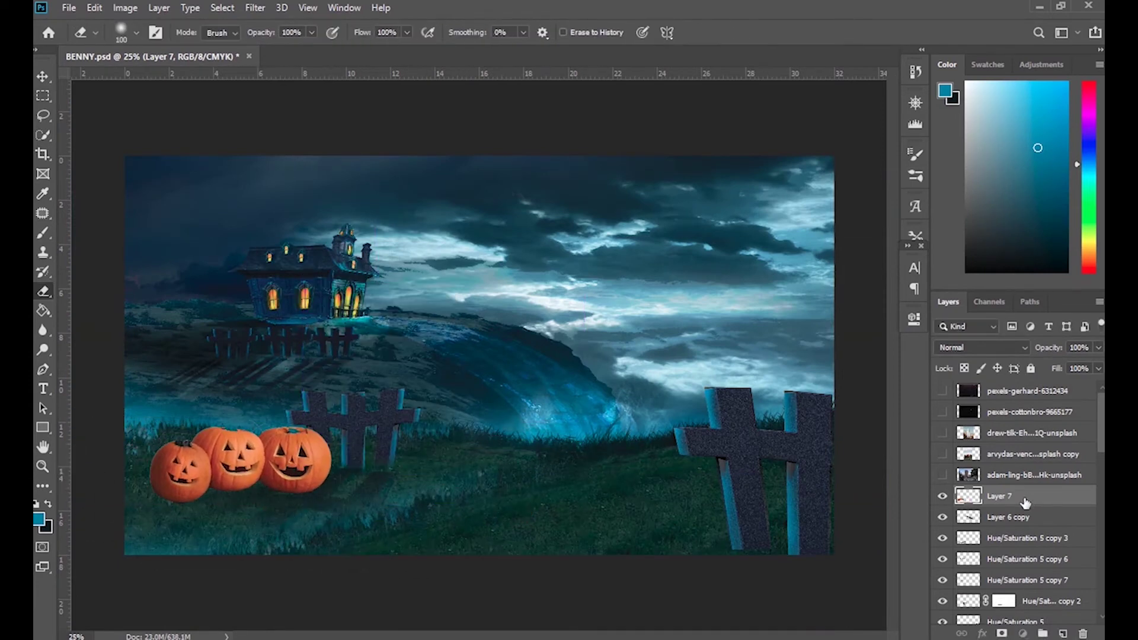
Add a mask to the pumpkin layer, pick a grass-textured brush and sample the teal colour
click(1001, 633)
key(b)
right_click(456, 418)
double_click(393, 428)
key(i)
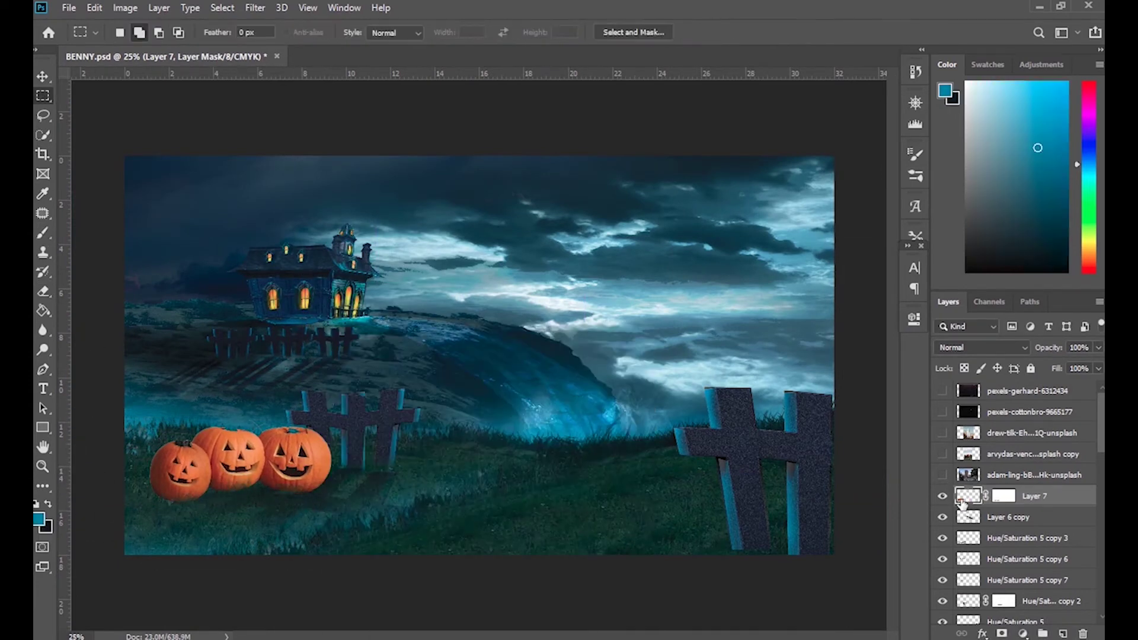
key(ctrl+u)
Shift the pumpkins' Color Balance toward cyan and blue
click(995, 162)
key(ctrl+b)
drag(900, 198, 865, 198)
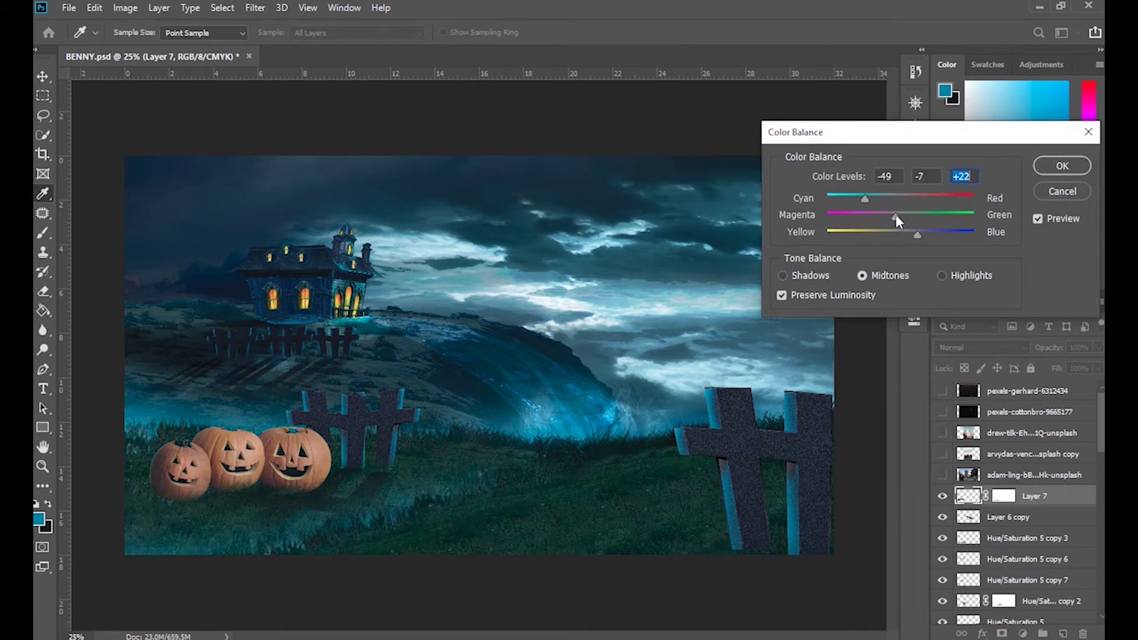
key(Escape)
key(ctrl+l)
key(Escape)
key(m)
key(ctrl+u)
key(Escape)
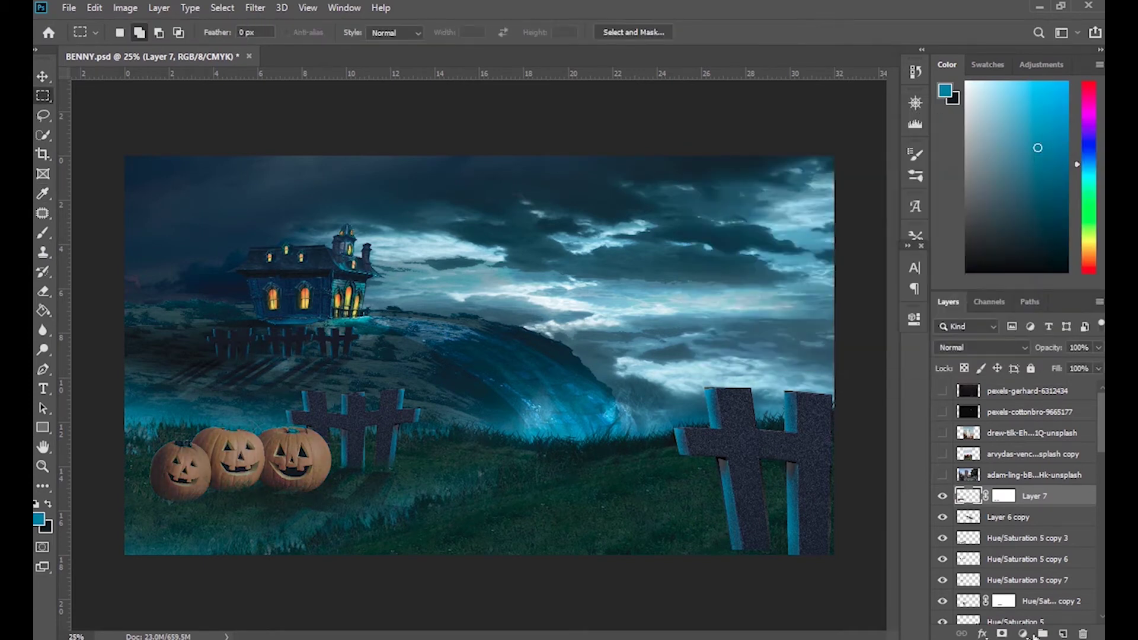
Add a clipped Hue/Saturation layer with raised hue, saturation and lightness in Color Dodge mode
click(1022, 634)
drag(785, 414, 833, 419)
drag(785, 449, 853, 449)
drag(785, 477, 802, 478)
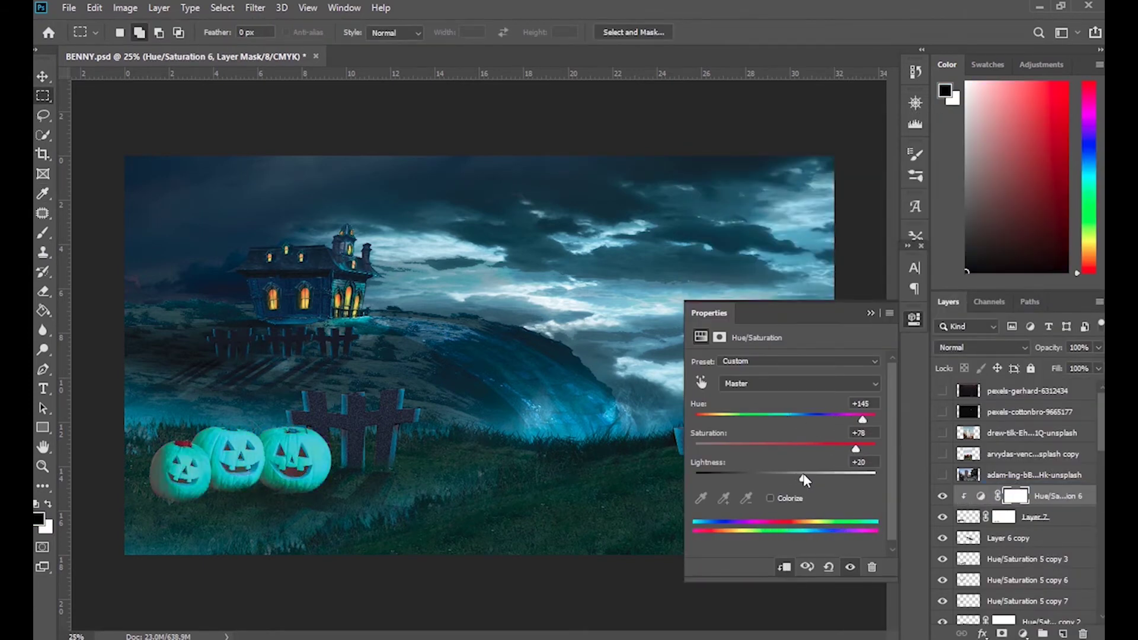
click(980, 347)
click(983, 459)
Hide the new adjustment with an inverted mask and ready a black-and-white brush
double_click(981, 496)
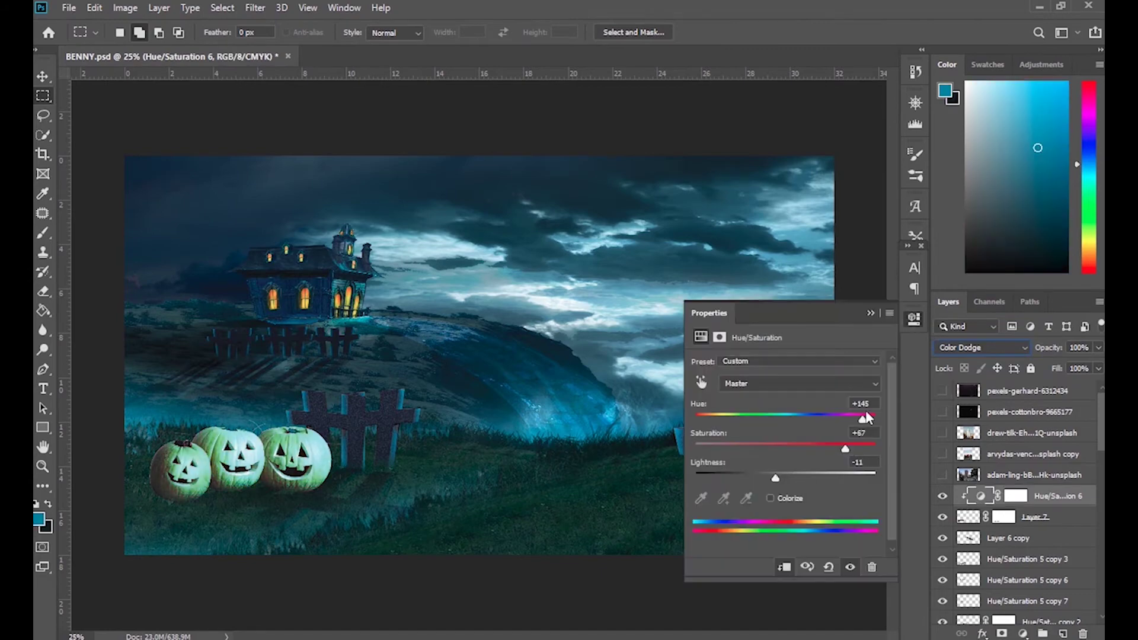
key(ctrl+i)
key(d)
key(ctrl+plus)
key(ctrl+plus)
key(b)
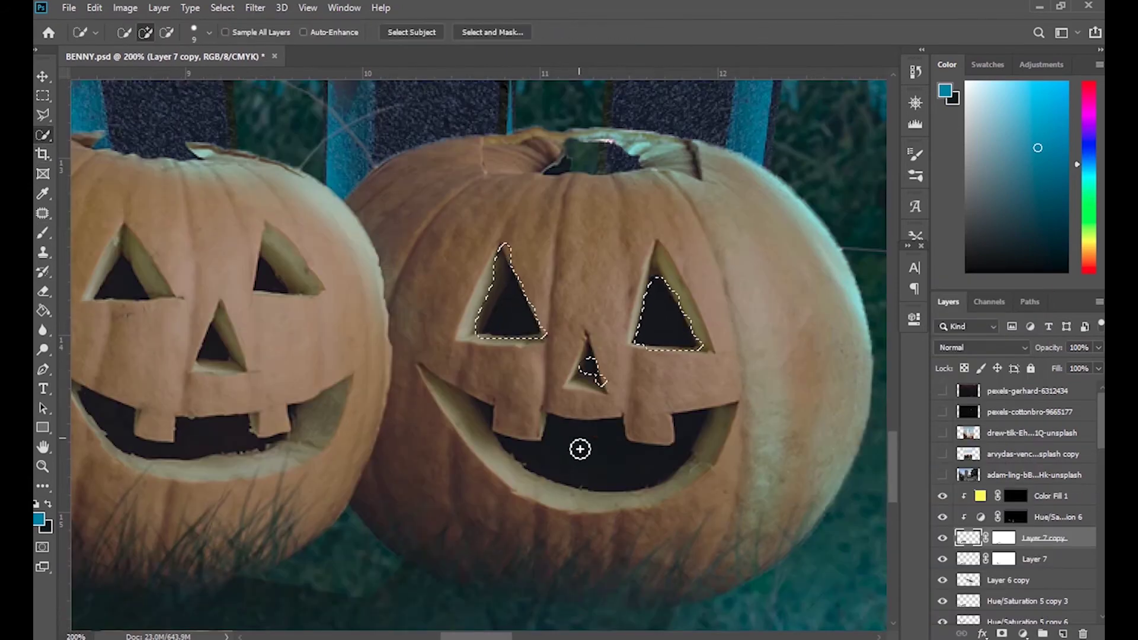
Paint white on the Color Fill 1 mask inside each pumpkin's nose, eyes and mouth
key(ctrl+minus)
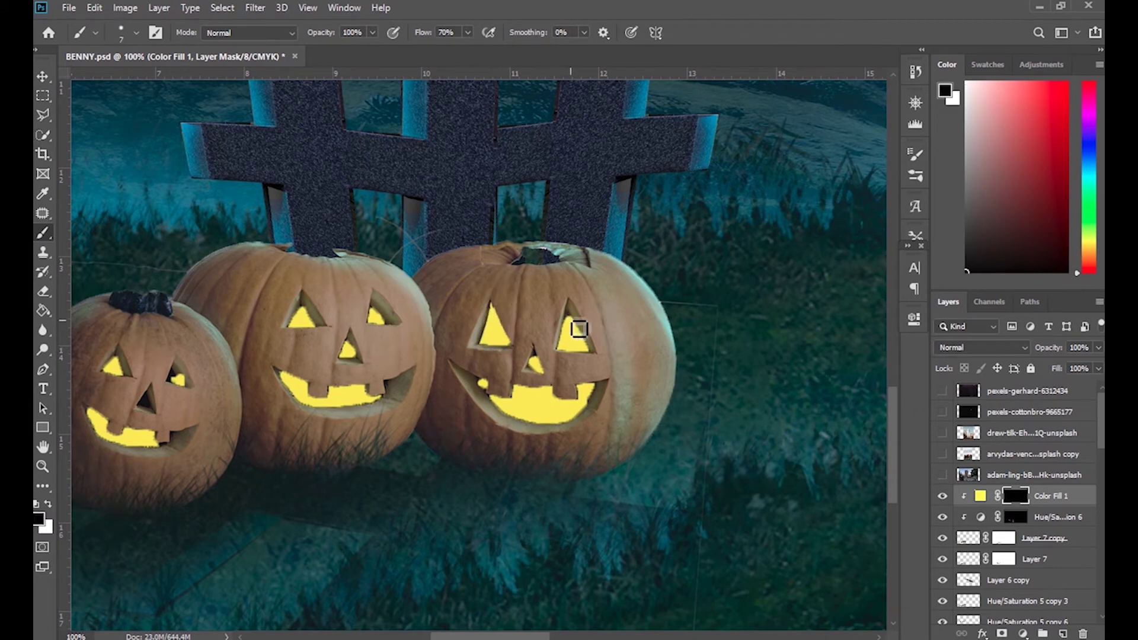
click(527, 366)
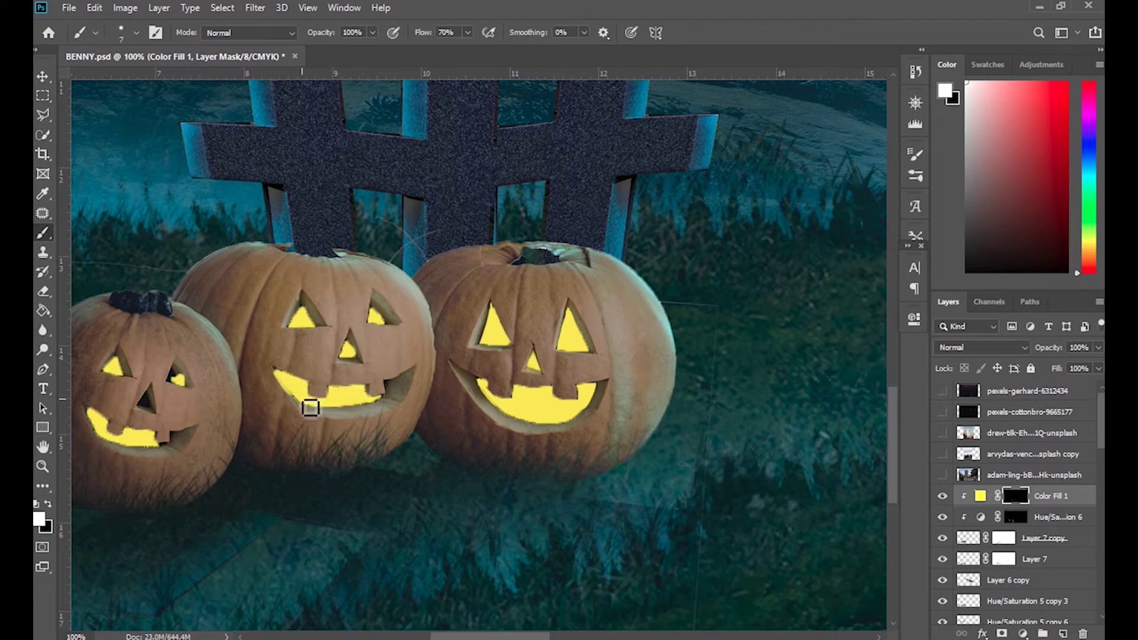
drag(311, 408, 382, 415)
right_click(386, 388)
key(Escape)
key(x)
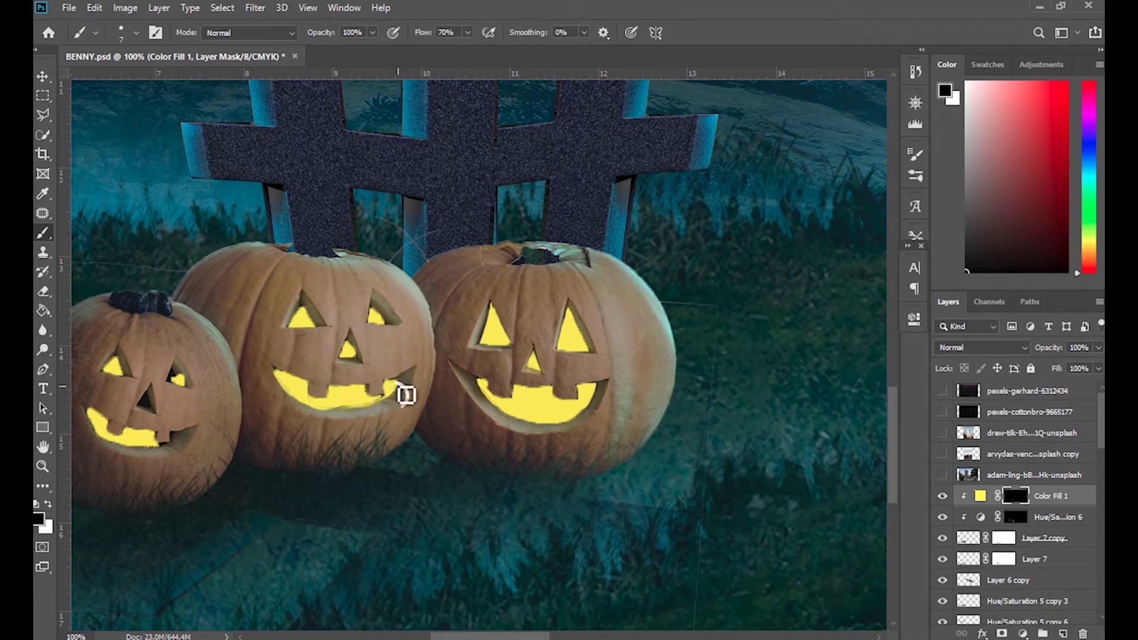
key(x)
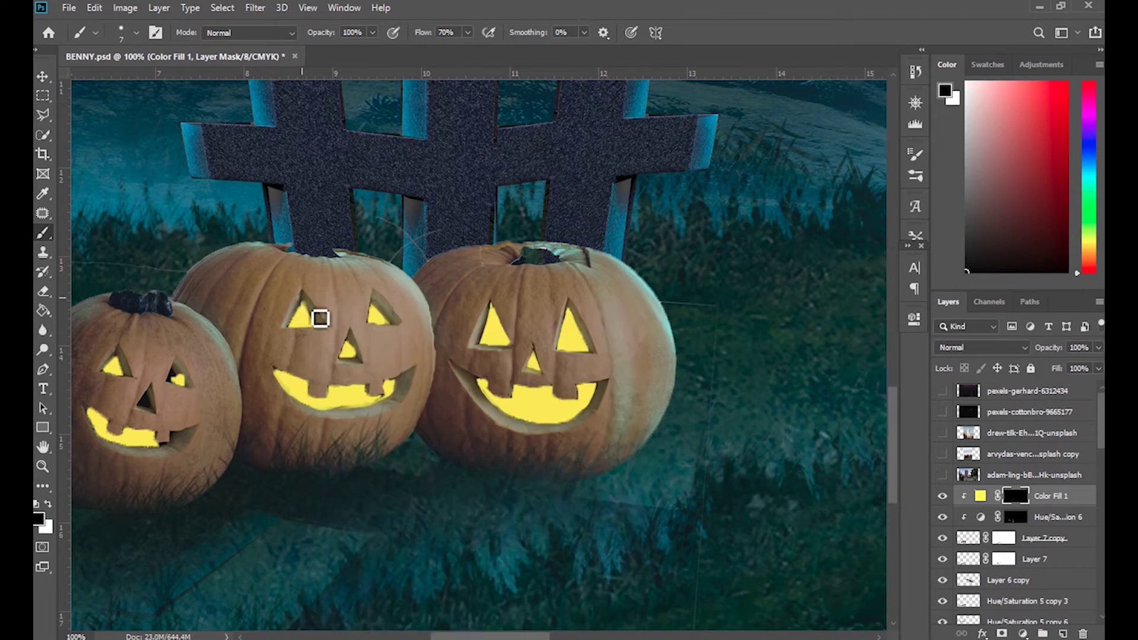
scroll(350, 357, left, 5)
key(x)
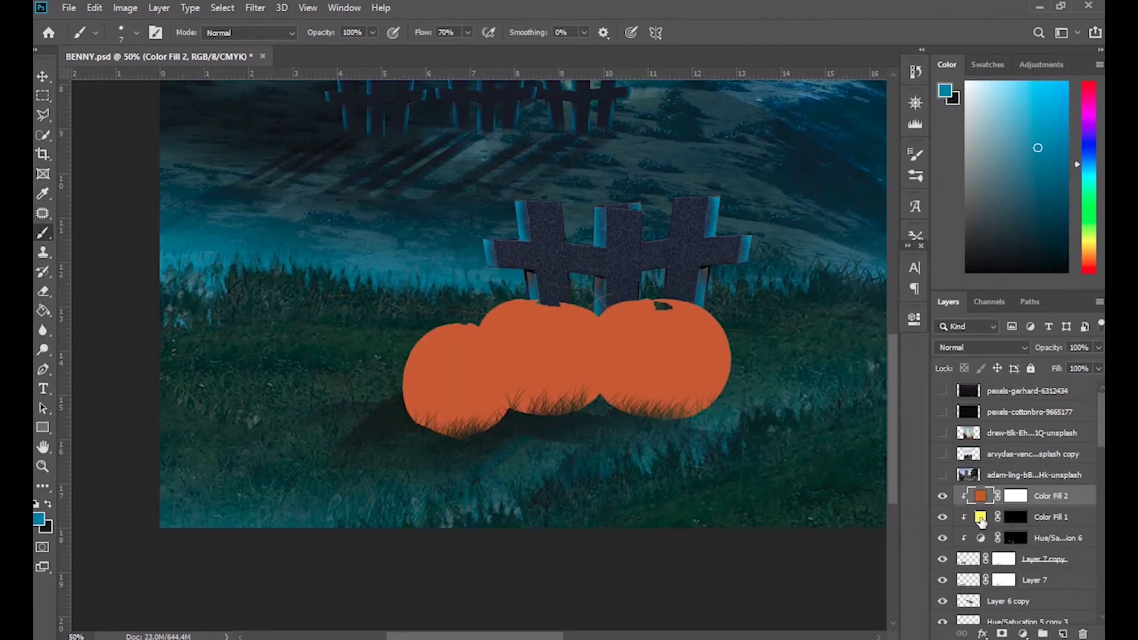
Invert the orange Color Fill 2 mask and paint warm glow into the pumpkins' faces
ctrl+click(981, 520)
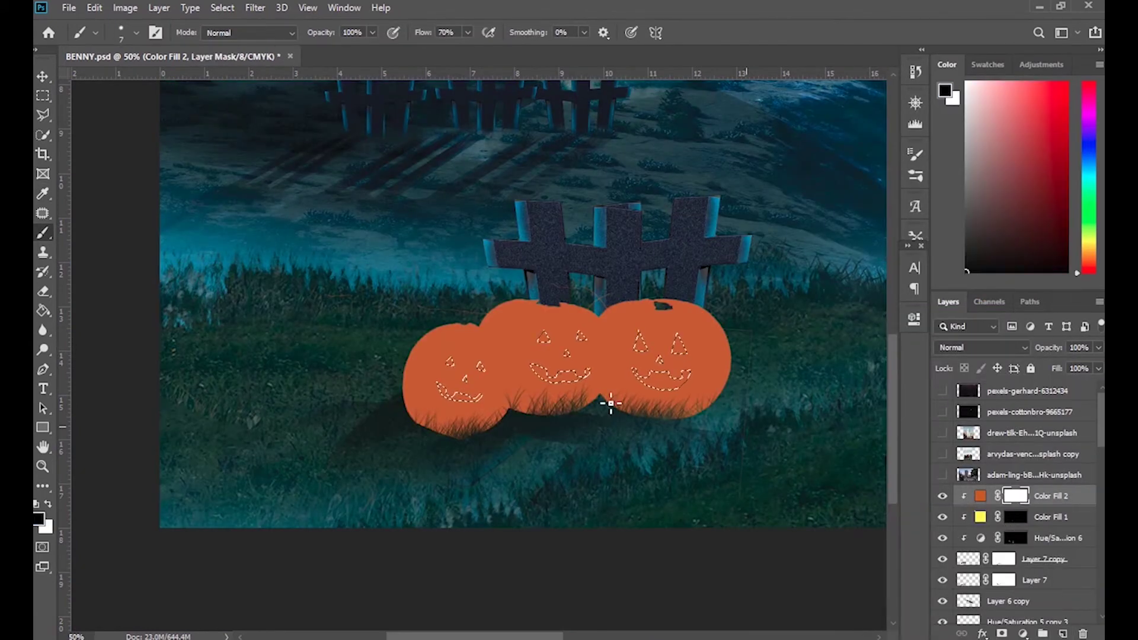
key(ctrl+shift+i)
key(alt+BackSpace)
key(ctrl+d)
right_click(428, 394)
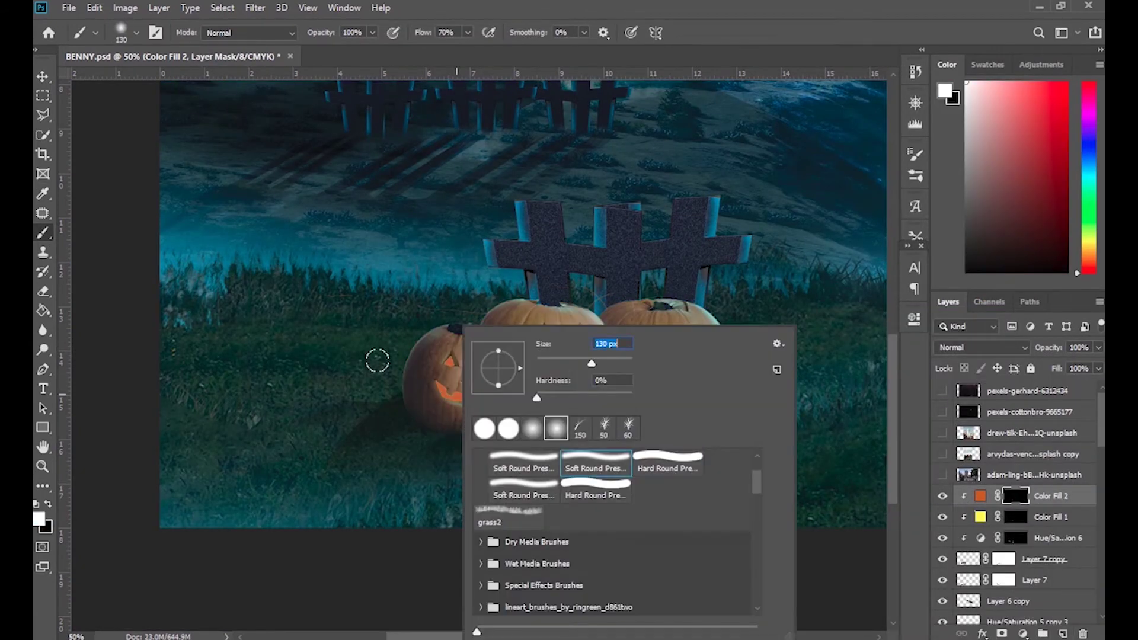
key(x)
drag(456, 394, 441, 369)
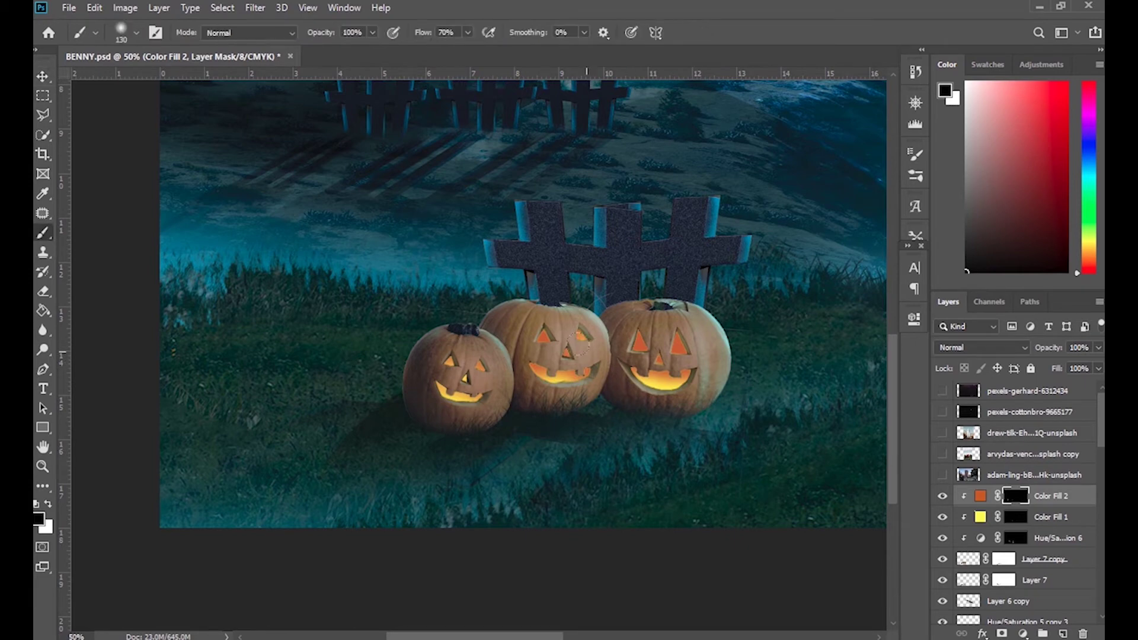
Change the fill colour to red and add a Hue/Saturation shift with an inverted mask
click(983, 347)
click(983, 400)
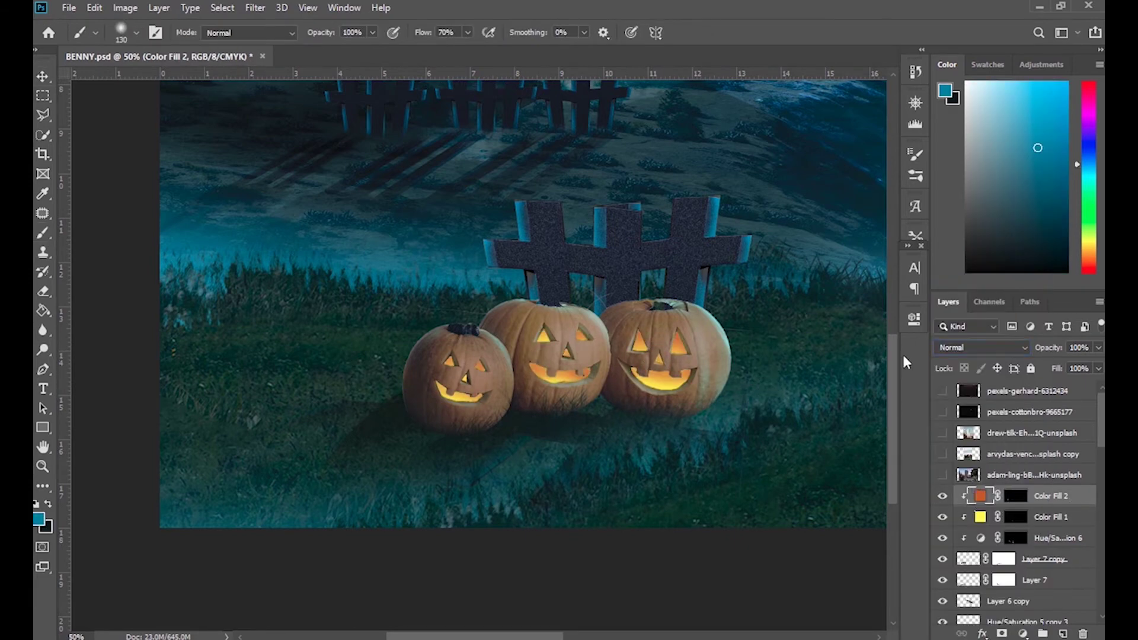
double_click(981, 495)
click(1079, 253)
drag(785, 419, 842, 419)
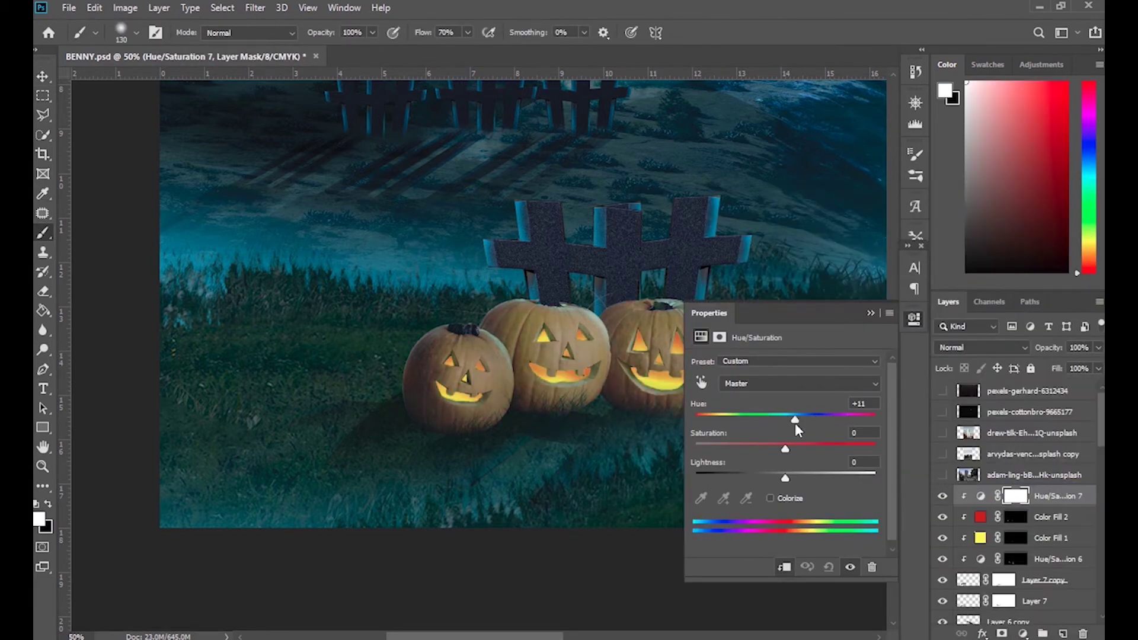
key(ctrl+i)
key(ctrl+plus)
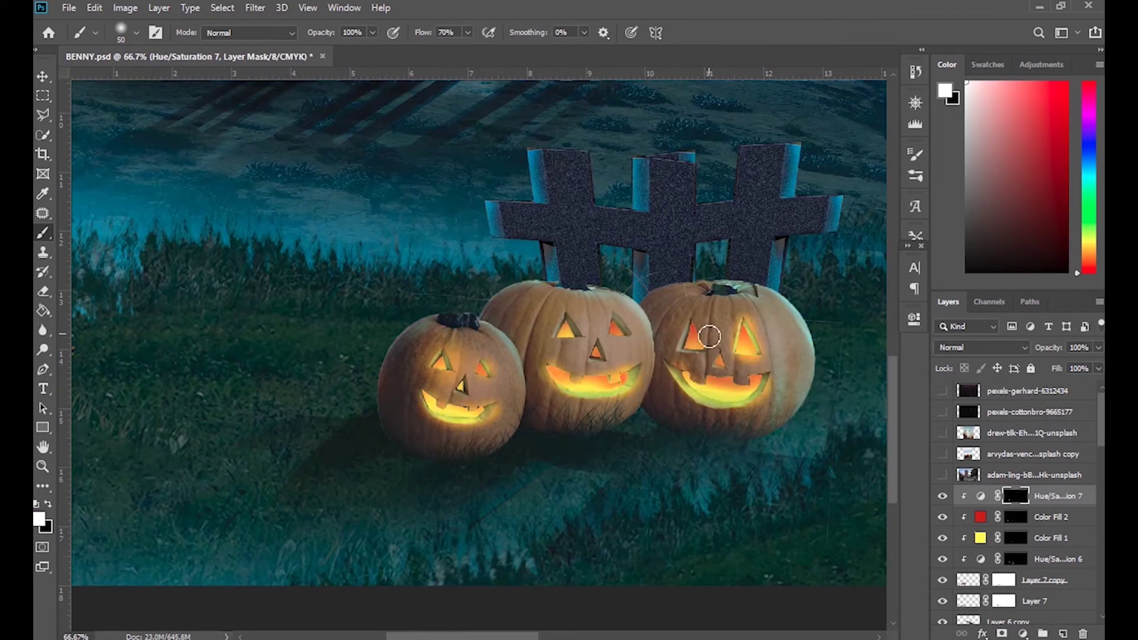
key(ctrl+minus)
click(983, 347)
Add a Solid Color fill layer in Difference mode and invert its mask to black
key(e)
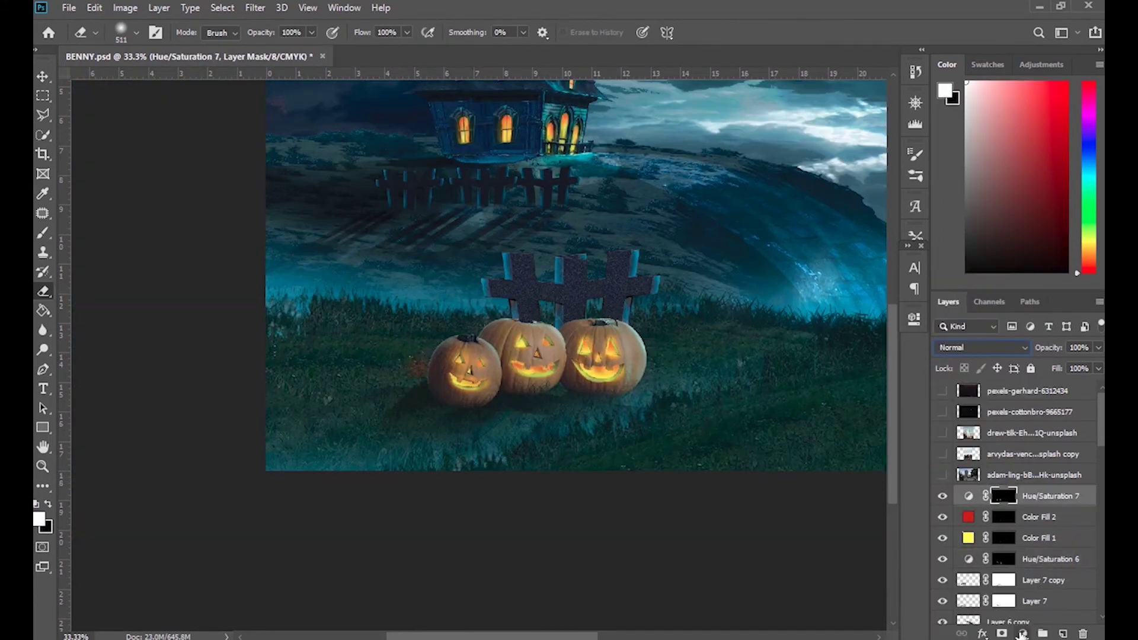
click(1022, 634)
click(1008, 371)
click(1051, 221)
click(983, 348)
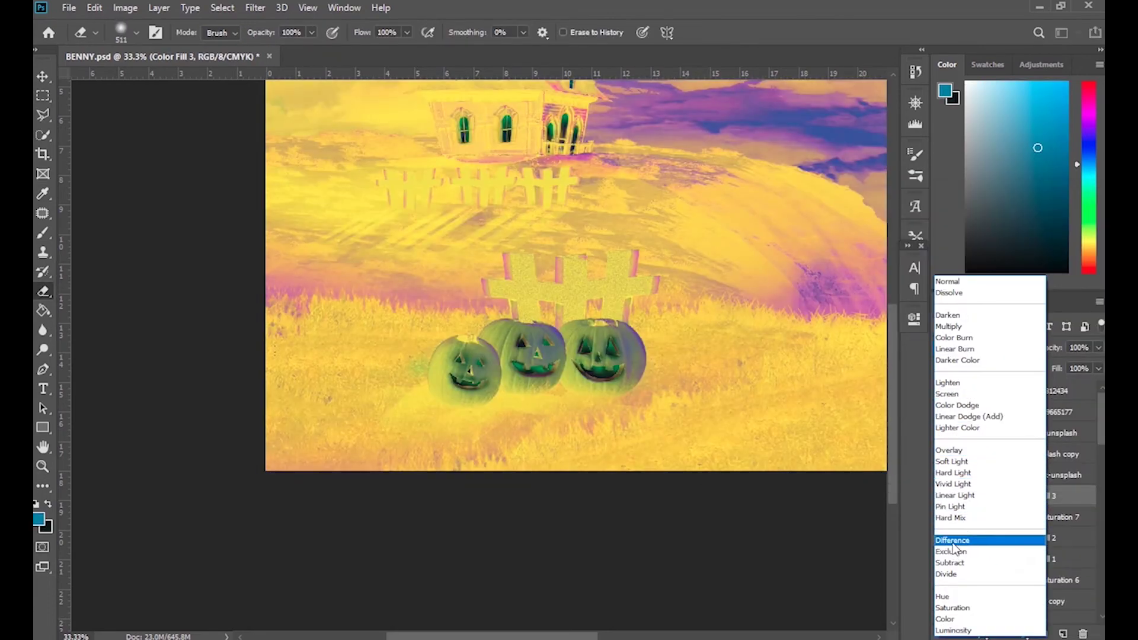
click(952, 540)
key(ctrl+i)
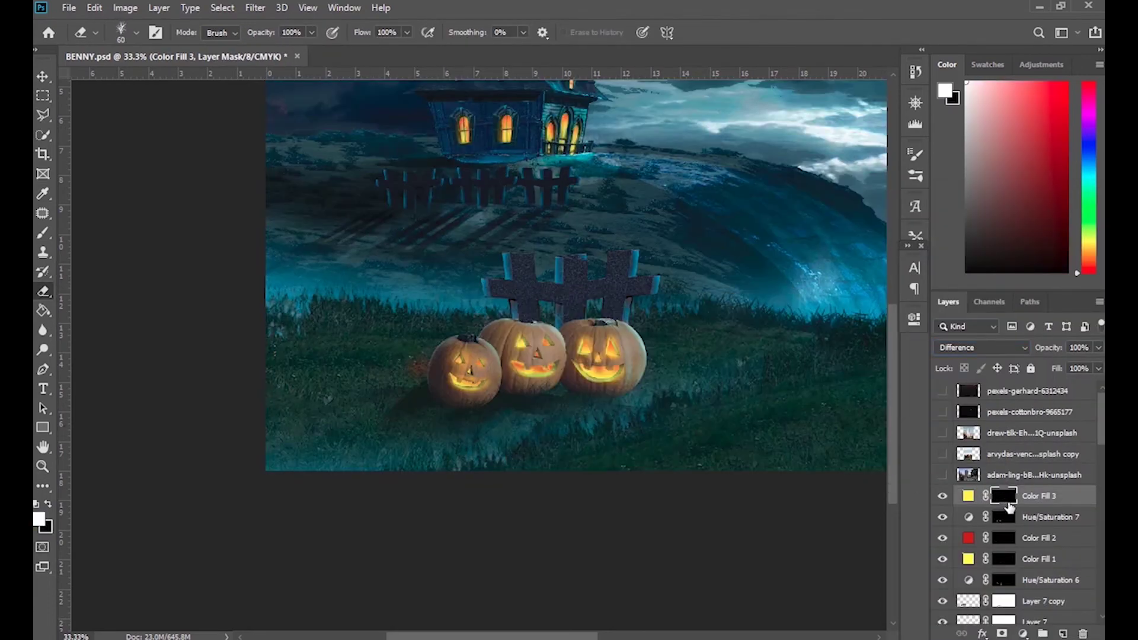
Paint white into the mask on the grass below the pumpkins, using a 100 px brush
key(ctrl+i)
key(ctrl+z)
key(b)
drag(516, 419, 559, 416)
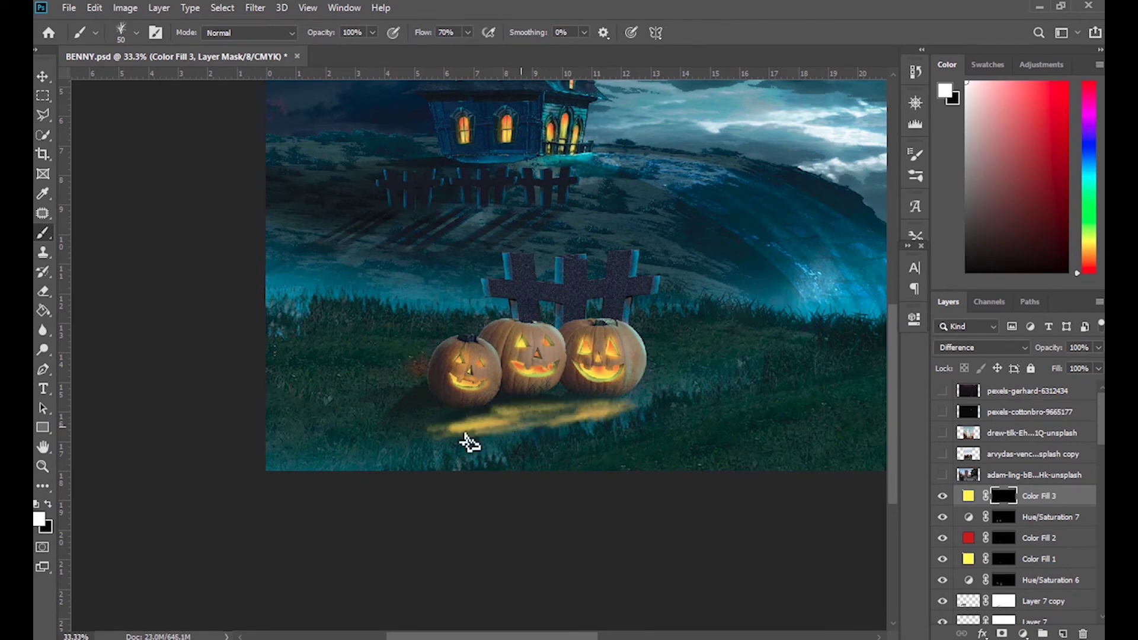
right_click(417, 458)
double_click(468, 426)
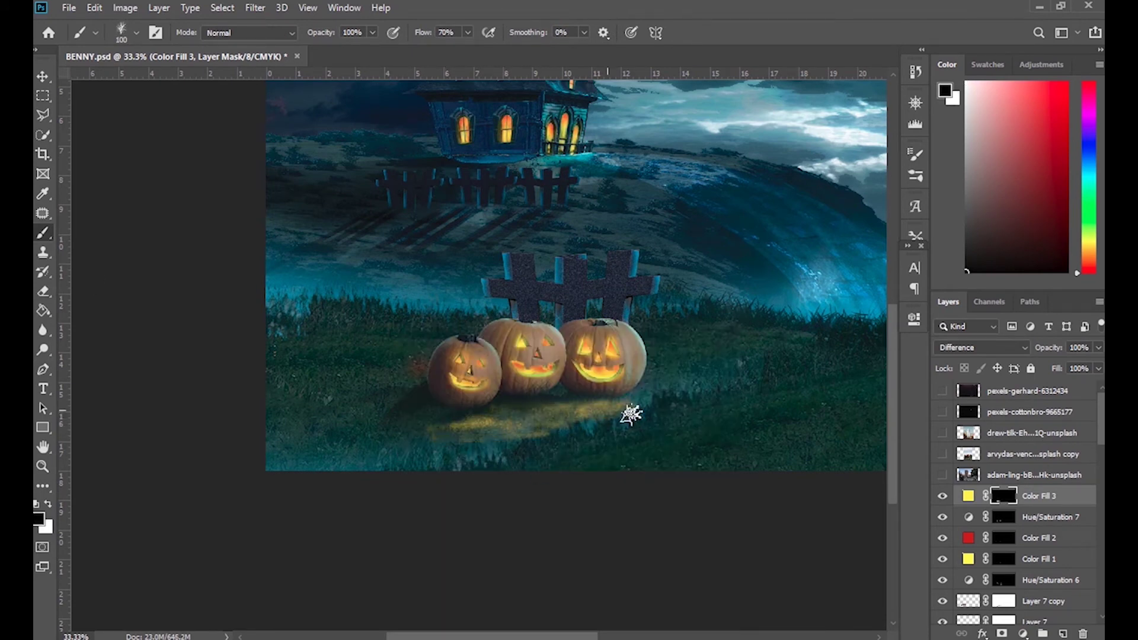
Change the Color Fill 2 layer's colour to dark red
key(ctrl+minus)
click(1046, 517)
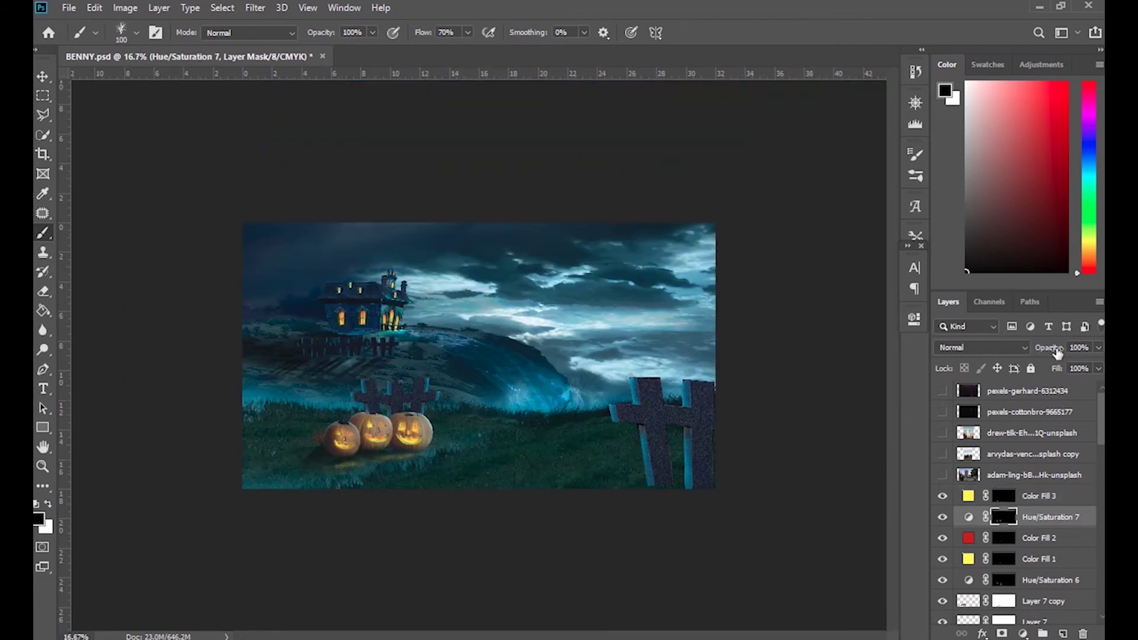
double_click(967, 537)
click(1052, 225)
key(ctrl+plus)
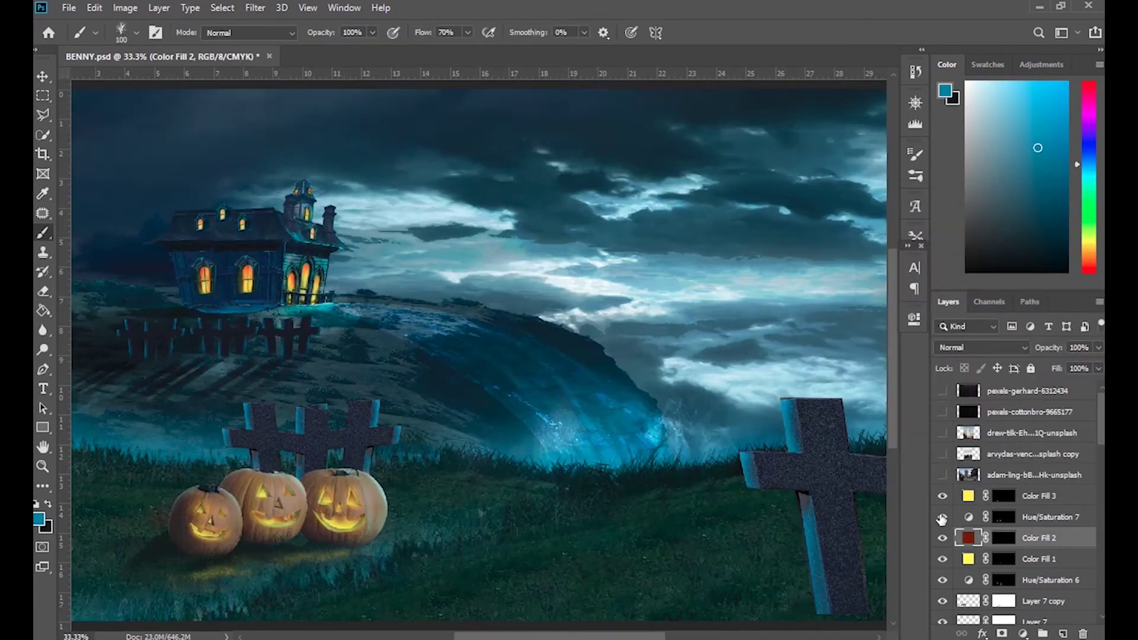
Switch Color Fill 2 to a brighter red and ready a soft round brush for its mask
double_click(967, 538)
click(936, 246)
click(1051, 228)
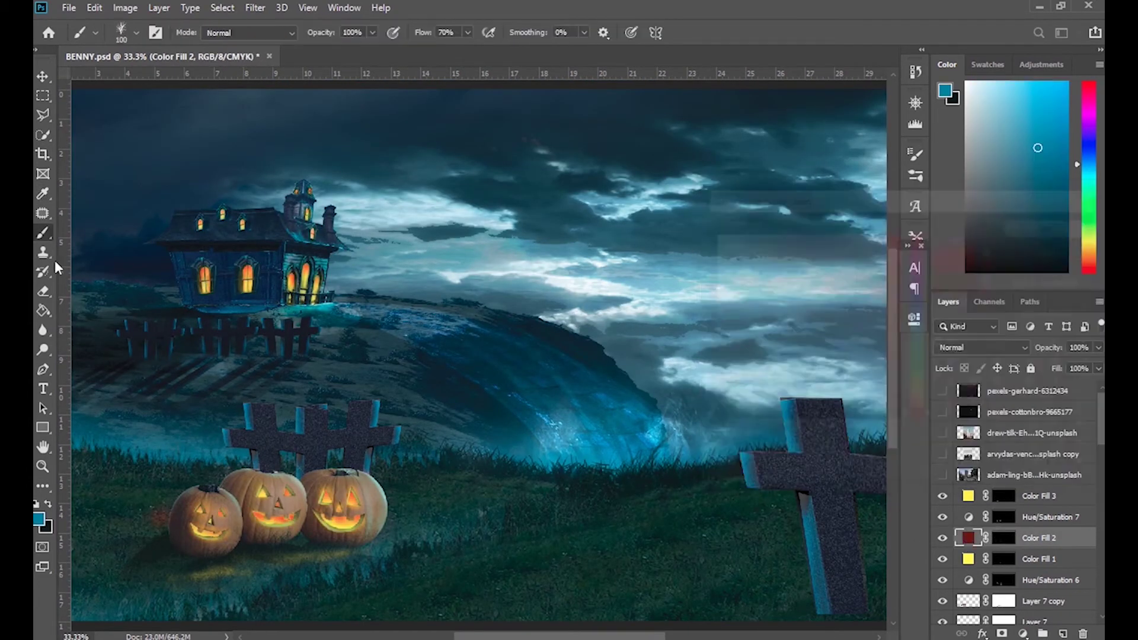
right_click(498, 323)
double_click(534, 451)
click(1003, 537)
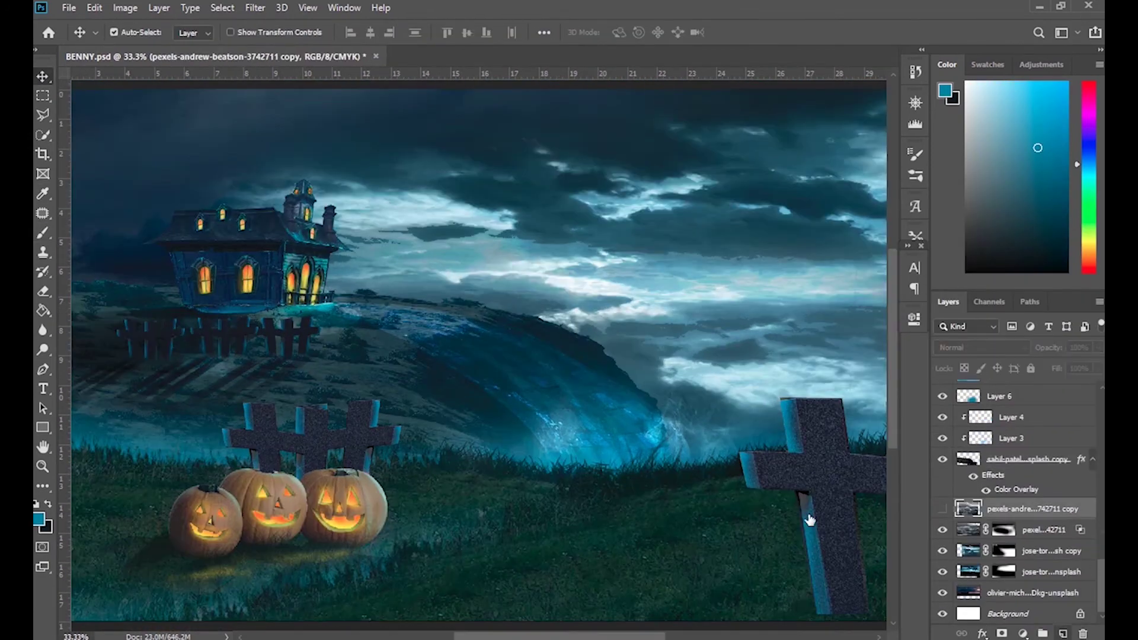
Erase excess blue paint on Layer 8 with a soft eraser and blend it with Screen
right_click(804, 521)
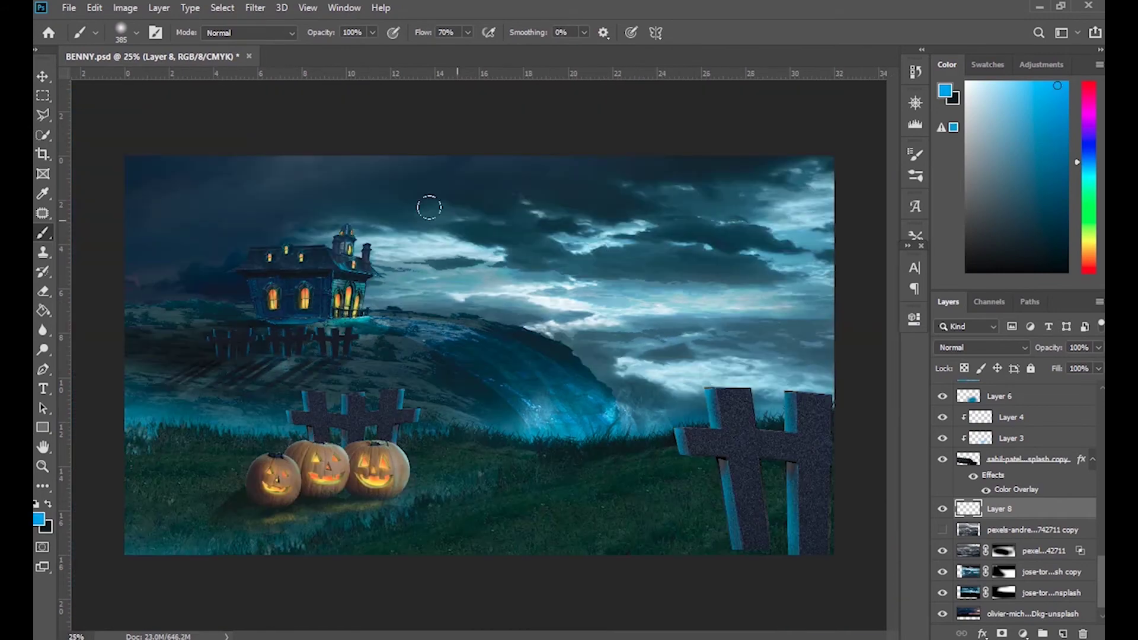
key(e)
right_click(278, 235)
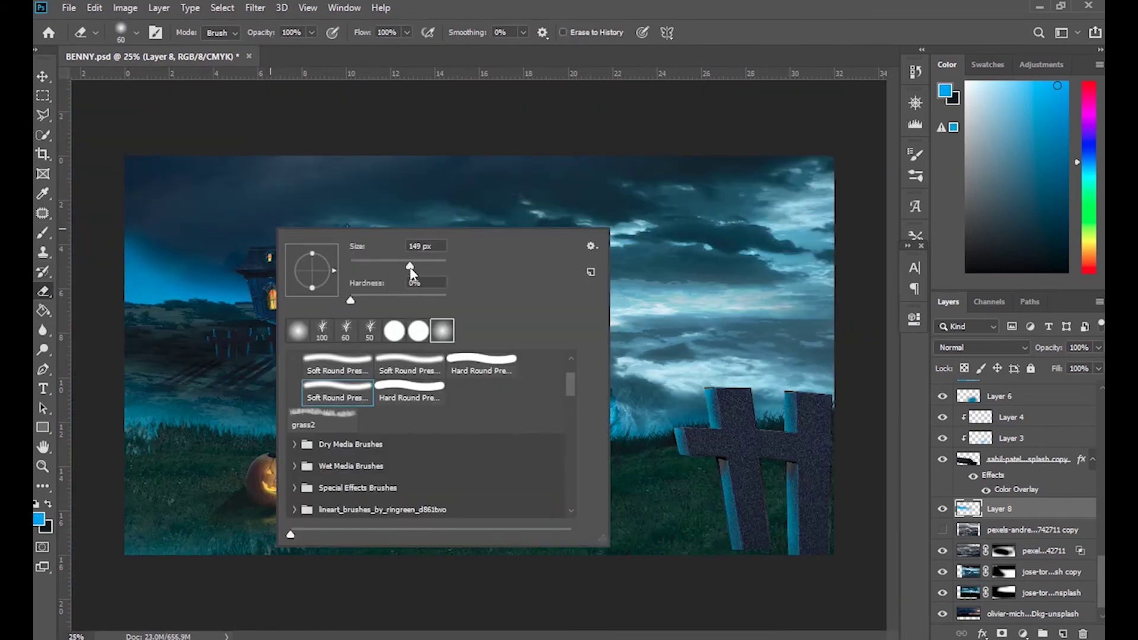
key(Return)
click(980, 347)
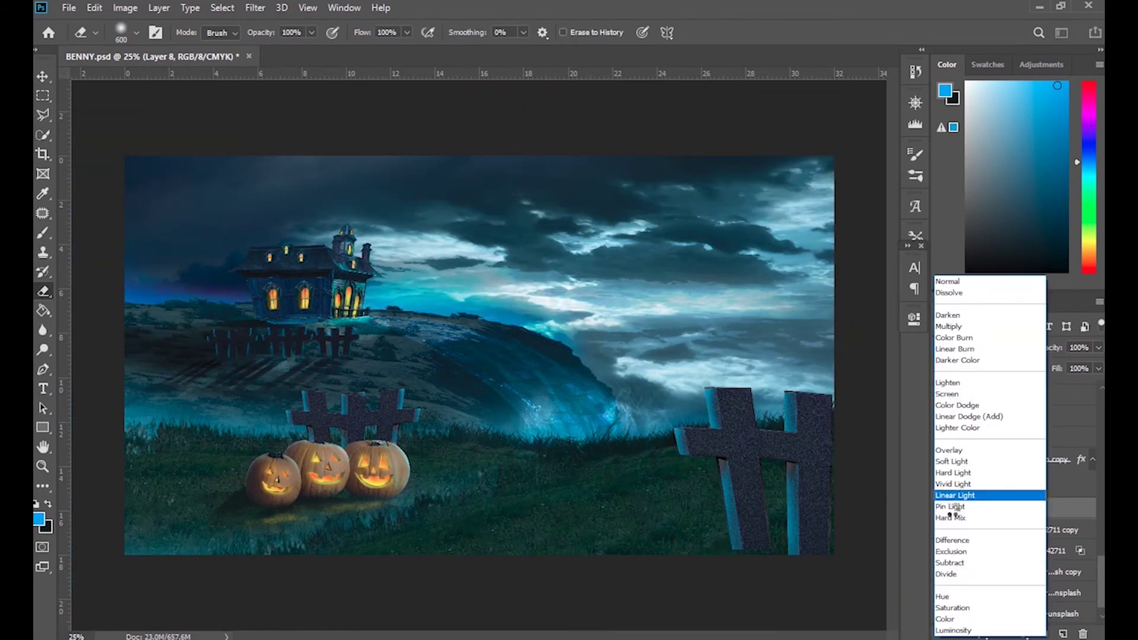
click(954, 393)
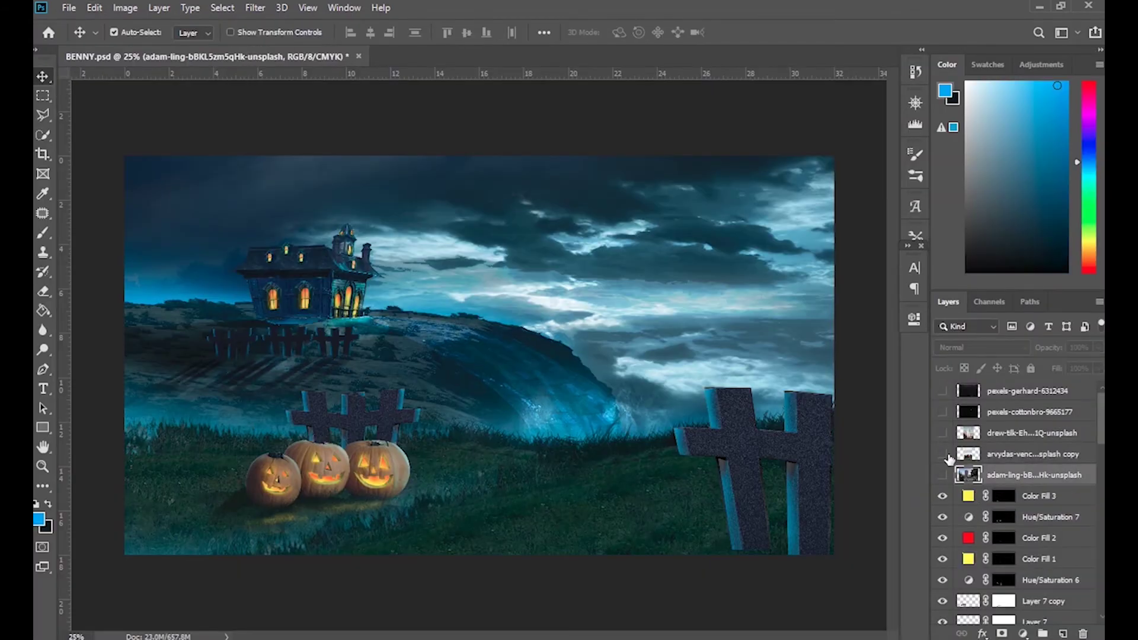
Cut the ghost out of the sheet photo, then shrink it and place it on the hill
click(942, 433)
click(1031, 432)
key(w)
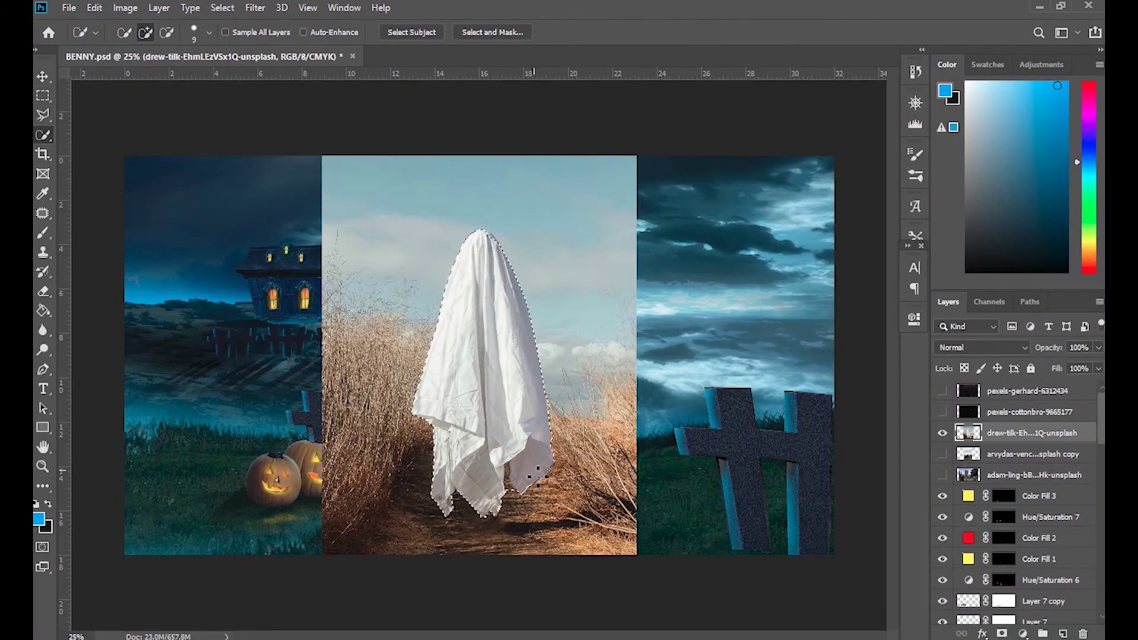
key(ctrl+shift+i)
key(Delete)
key(ctrl+t)
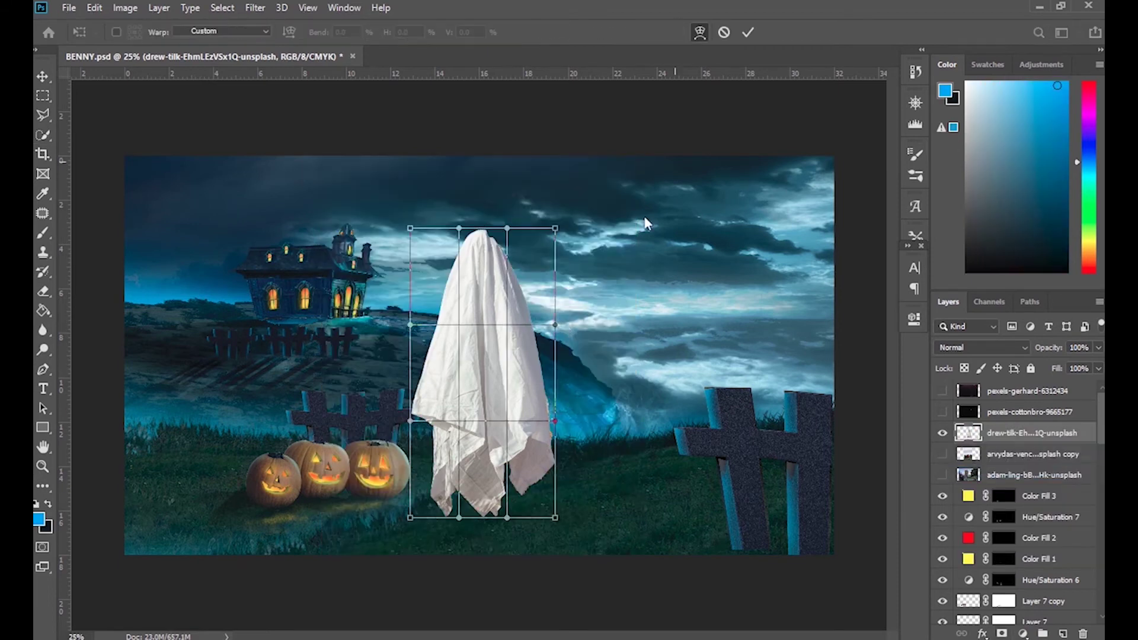
drag(415, 367, 428, 409)
key(Escape)
mouse_move(579, 546)
mouse_down()
mouse_move(427, 415)
mouse_move(593, 399)
mouse_up()
key(Return)
Give the ghost a light blue Drop Shadow glow and Overlay blending
key(ctrl+t)
key(Return)
key(ctrl+b)
key(Return)
click(980, 347)
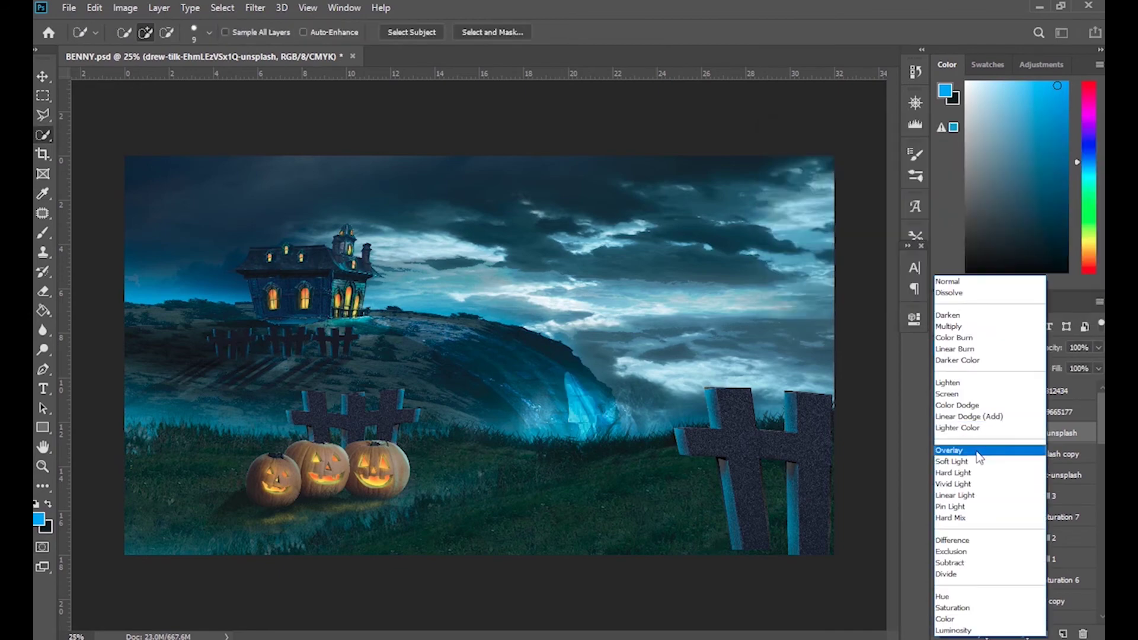
click(748, 370)
click(737, 465)
click(1069, 220)
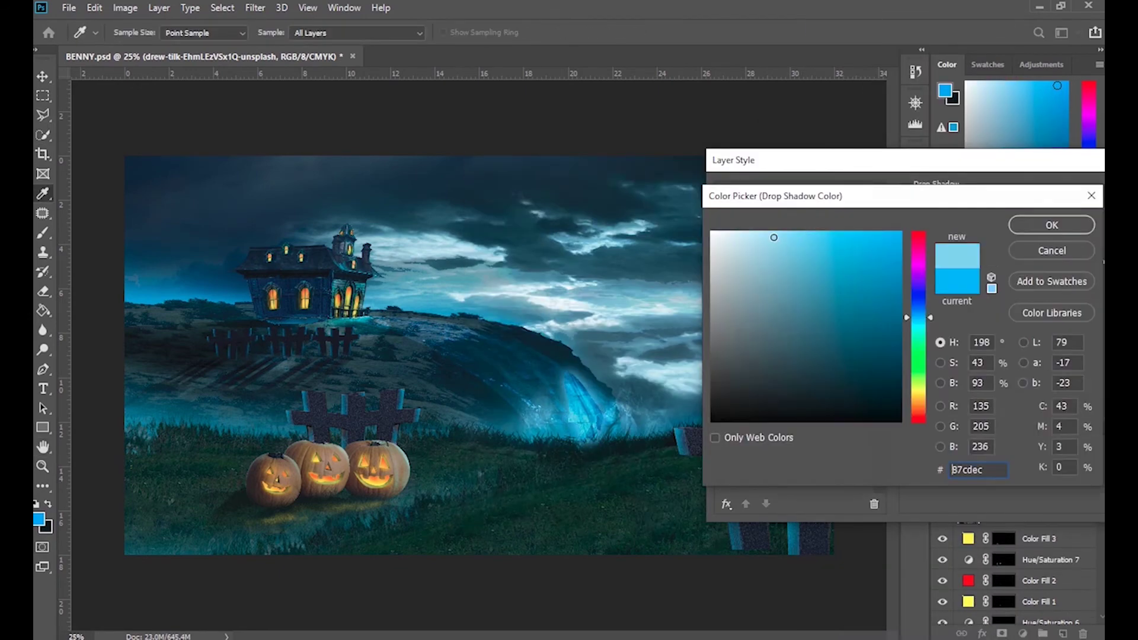
drag(972, 319, 983, 320)
click(1069, 220)
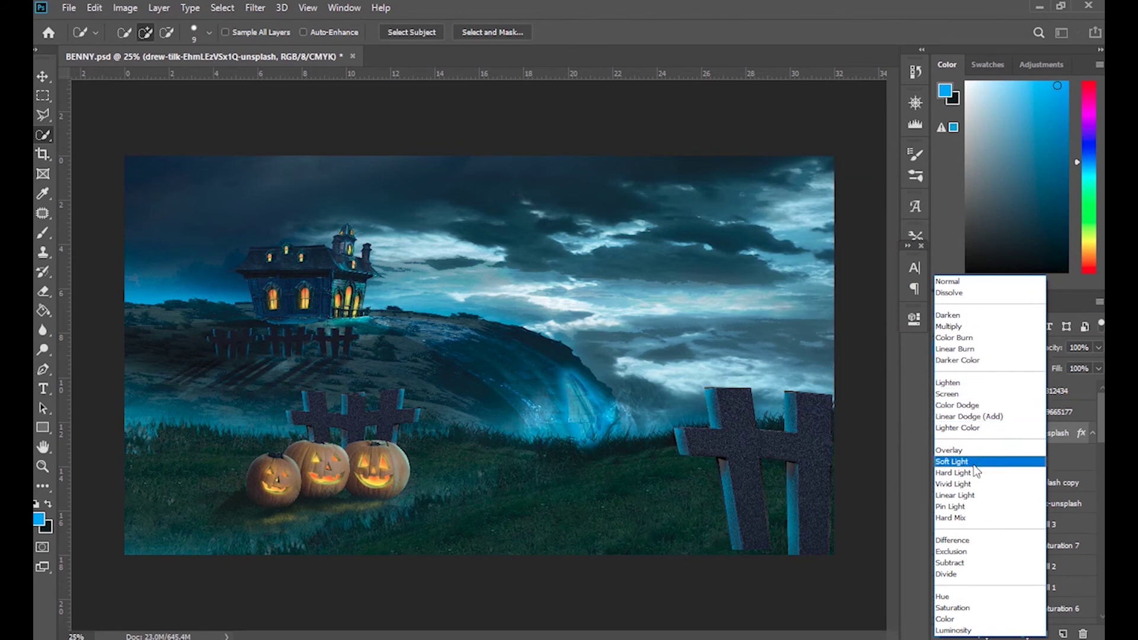
click(948, 450)
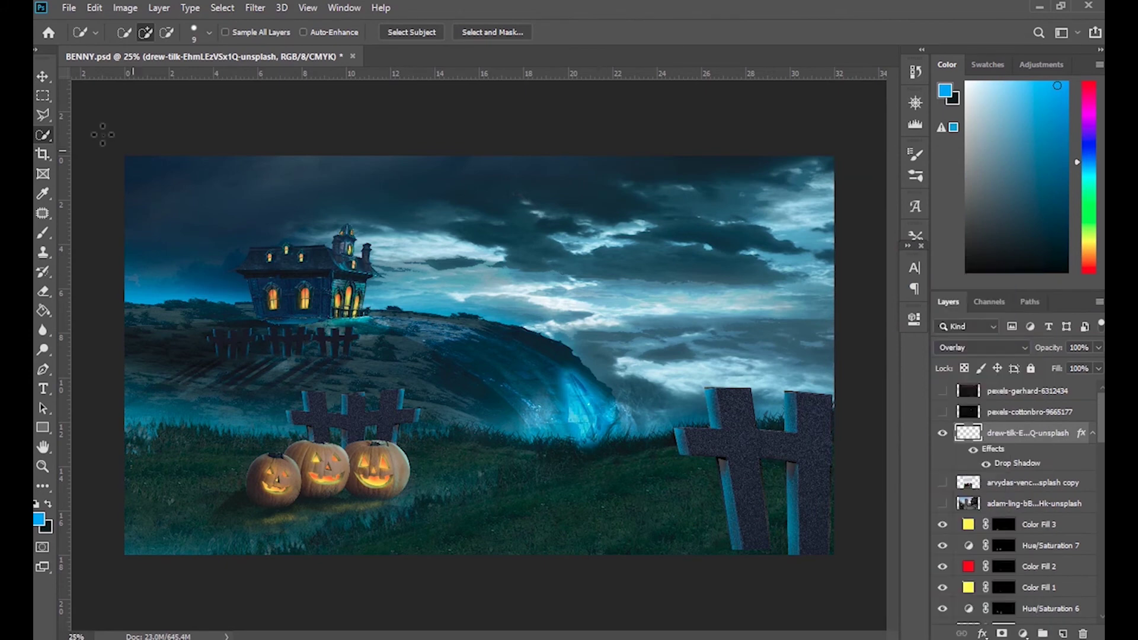
Move a ghost copy to the left, rotated and warped
key(ctrl+t)
drag(601, 380, 525, 358)
mouse_move(560, 323)
mouse_down()
mouse_move(570, 316)
mouse_move(557, 328)
mouse_move(414, 189)
mouse_up()
key(Return)
key(ctrl+t)
key(Return)
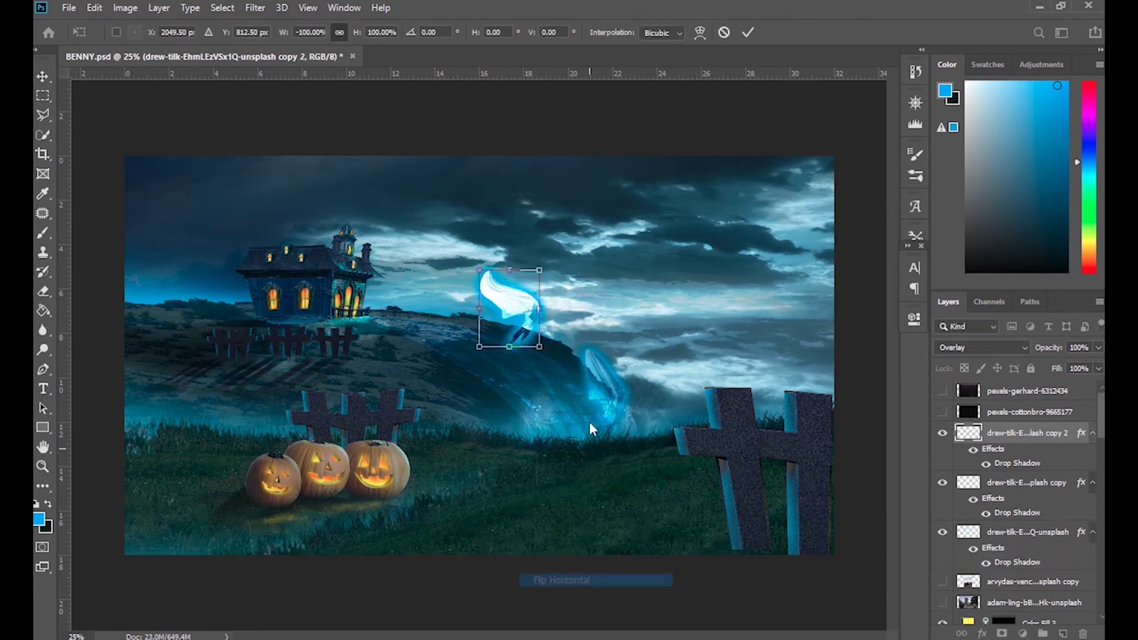
key(Return)
click(983, 347)
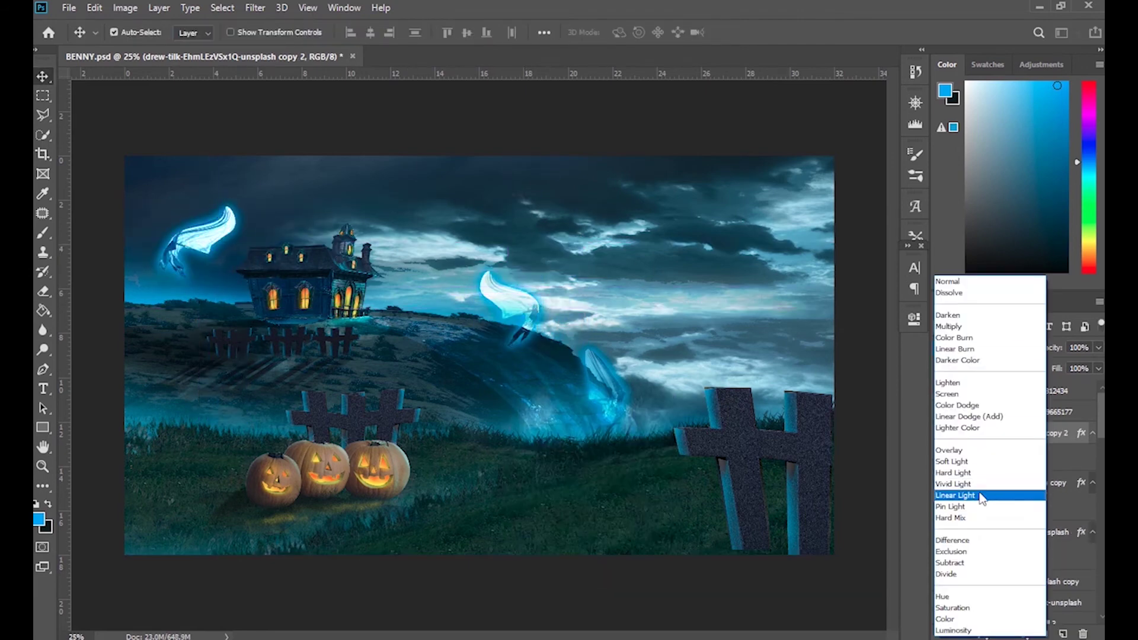
Place another ghost copy above the house with Color Dodge blending
click(511, 302)
key(ctrl+t)
mouse_move(290, 267)
mouse_down()
mouse_move(278, 243)
mouse_move(309, 201)
mouse_up()
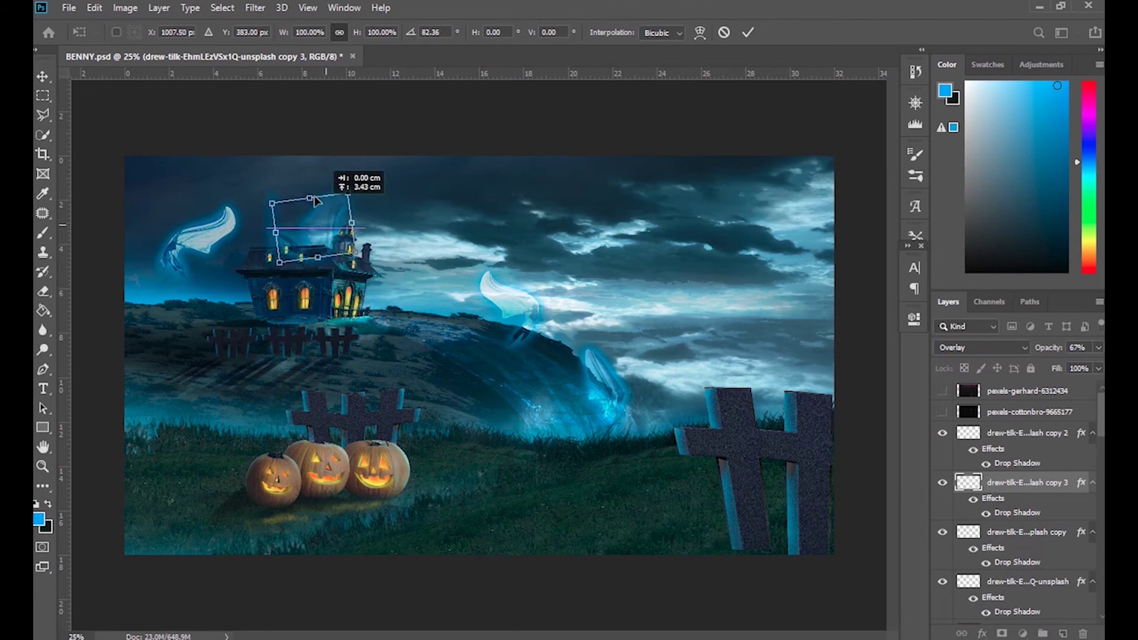
key(Return)
click(983, 347)
click(957, 405)
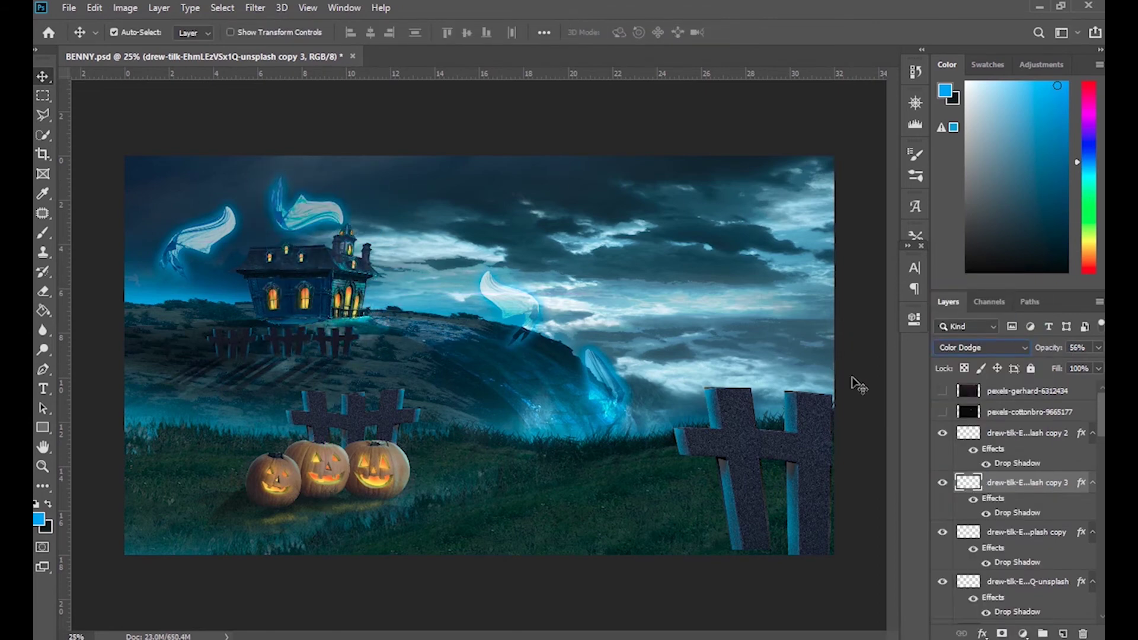
Show the starry sky layer, scale it down, blend it with Screen, and add a copy on the right
click(942, 411)
click(1029, 411)
key(ctrl+t)
drag(613, 292, 528, 316)
key(Return)
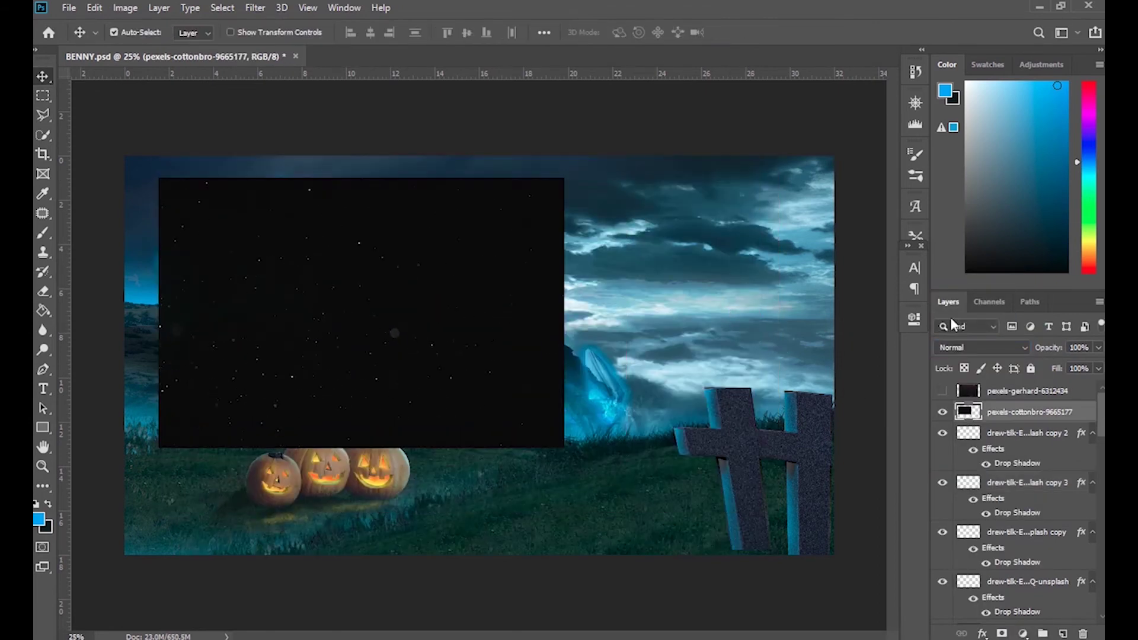
click(983, 347)
click(970, 395)
drag(389, 244, 816, 334)
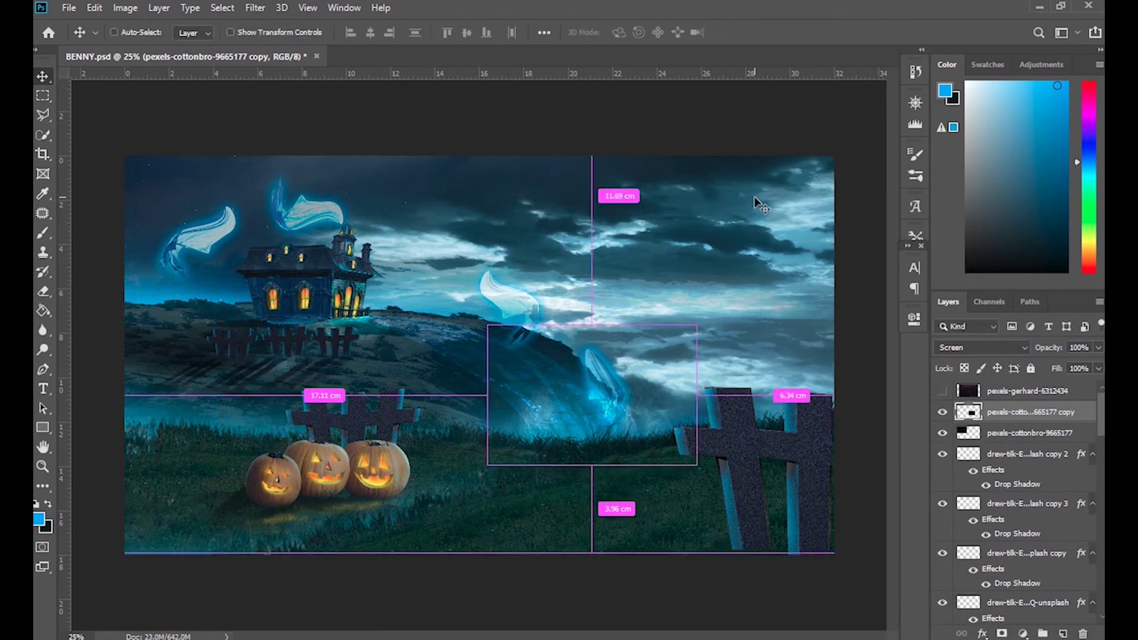
Show the smoke layer, shrink and rotate it, and set it beside the house in Lighten mode
scroll(1019, 504, down, 10)
click(942, 391)
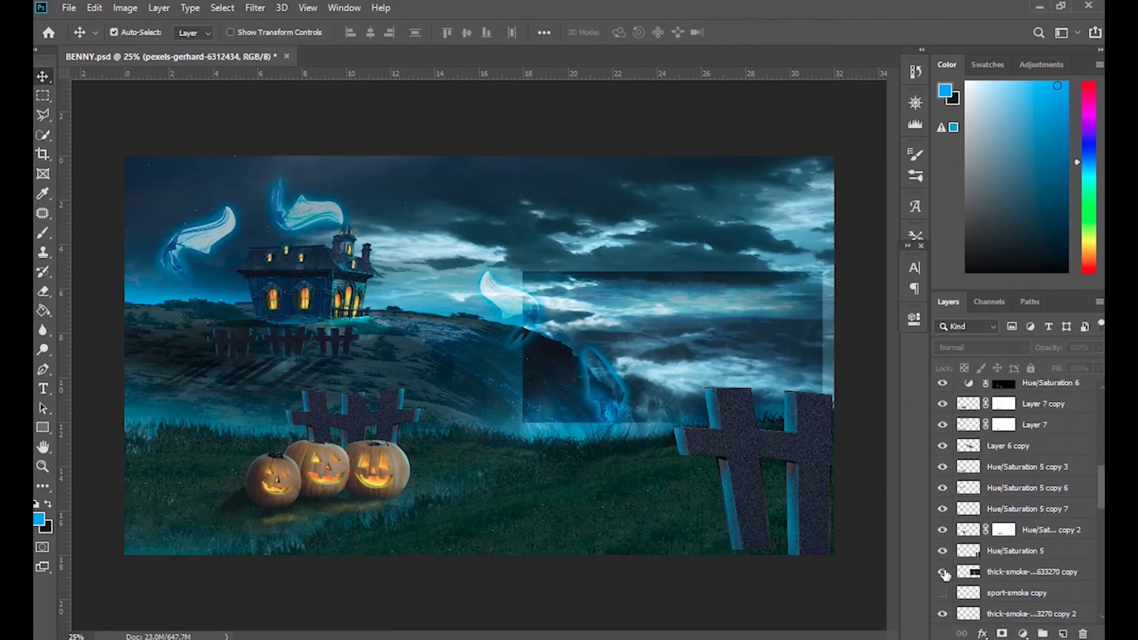
click(1031, 391)
scroll(1019, 503, down, 5)
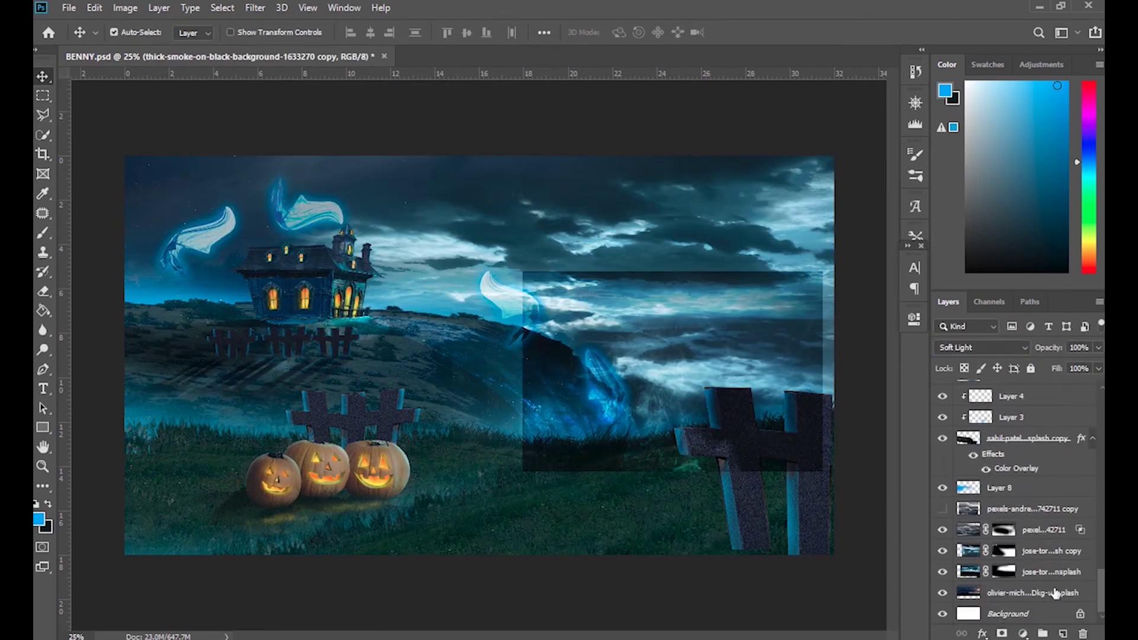
drag(708, 382, 501, 296)
key(ctrl+t)
drag(427, 270, 377, 328)
key(Return)
key(ctrl+plus)
key(ctrl+plus)
key(ctrl+plus)
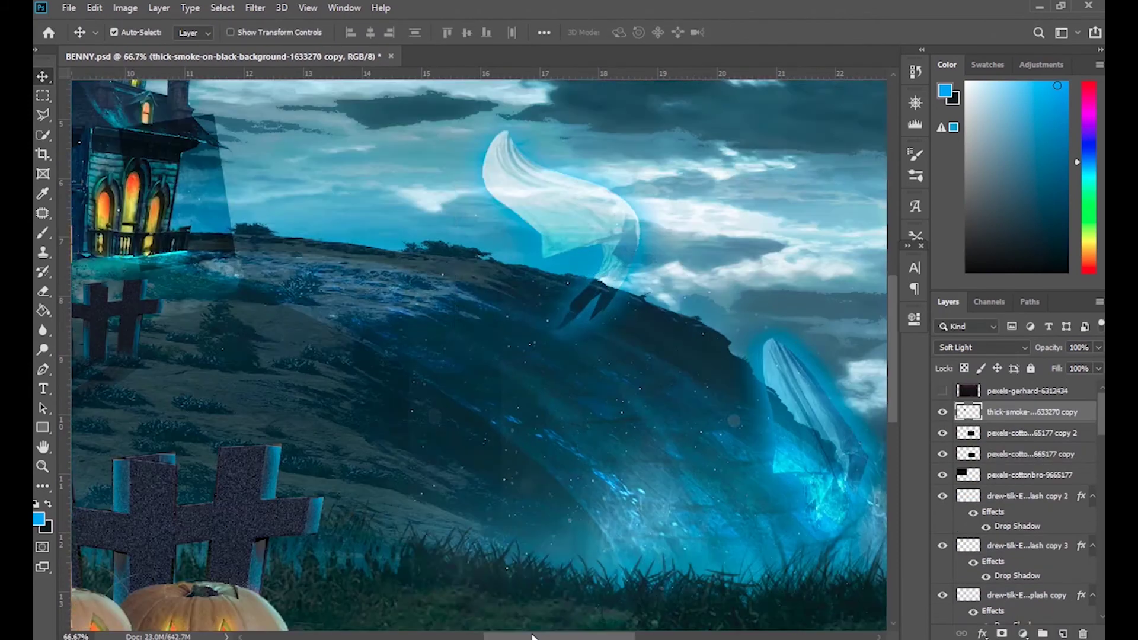
click(980, 347)
click(1001, 381)
mouse_move(521, 332)
mouse_down()
mouse_move(517, 310)
mouse_move(308, 308)
mouse_up()
Add two more smoke copies around the house, then show the lightning layer for transforming
key(e)
key(ctrl+alt+t)
key(Return)
key(ctrl+alt+t)
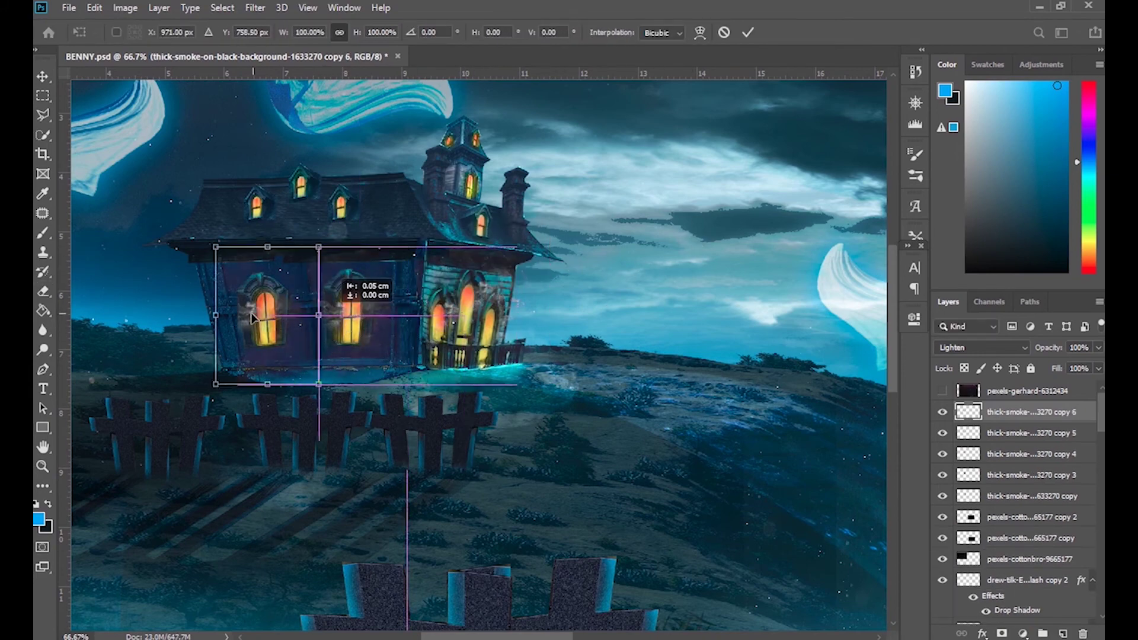
key(Return)
key(ctrl+minus)
key(ctrl+minus)
click(942, 390)
key(ctrl+t)
Scale the lightning onto the right-hand sky in Color Dodge and add a second, shifted bolt
drag(178, 152, 450, 190)
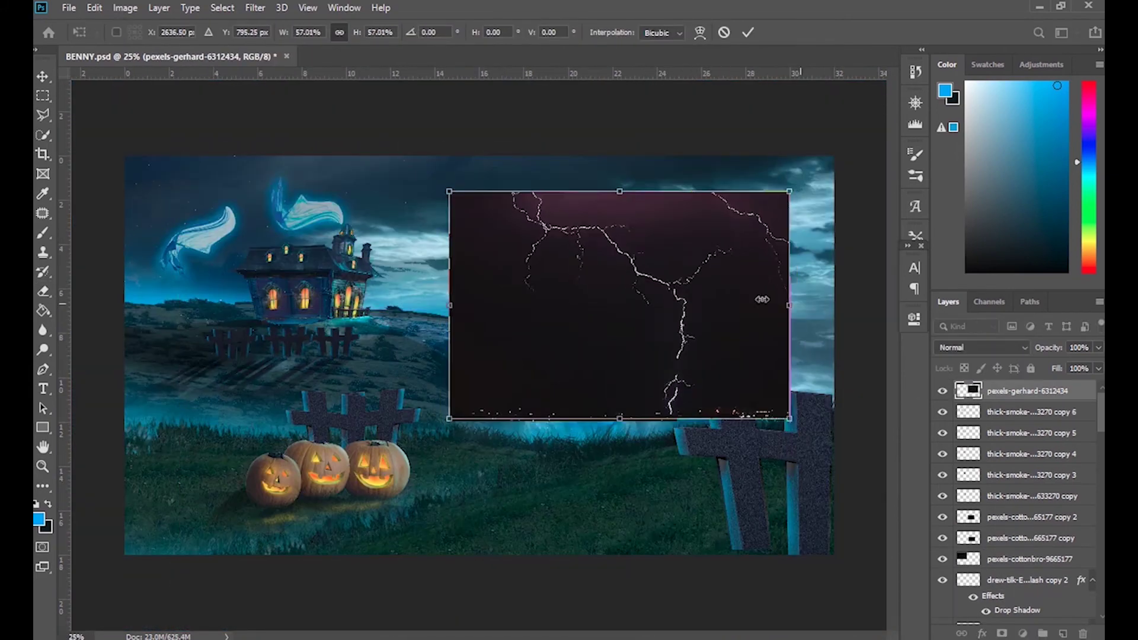
key(Return)
click(982, 347)
click(984, 408)
right_click(332, 264)
key(Return)
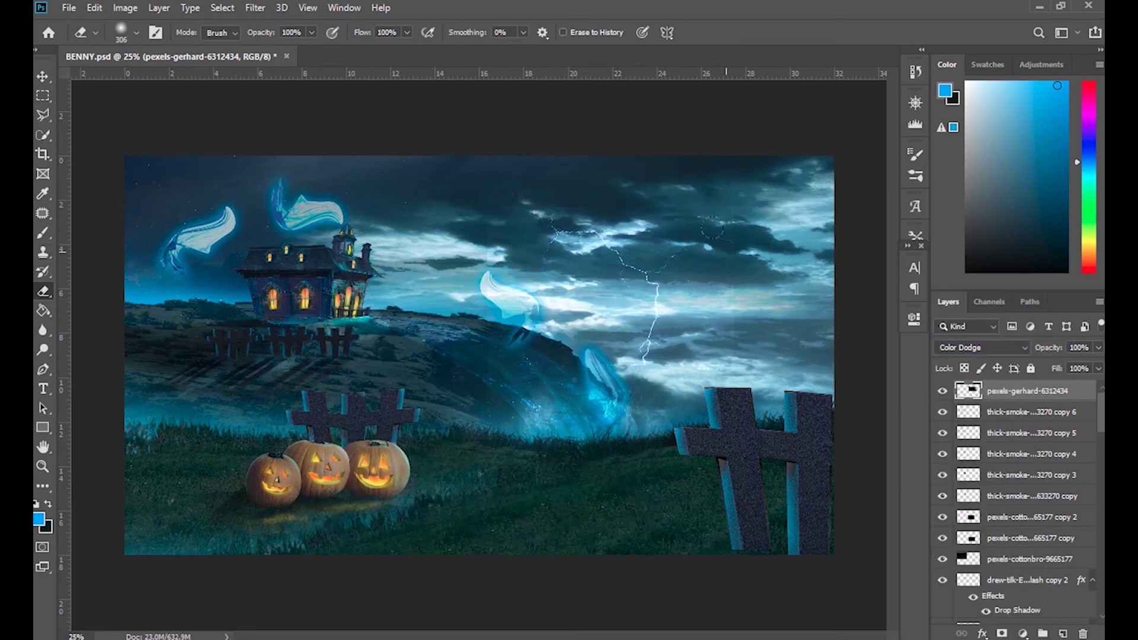
key(ctrl+alt+t)
drag(652, 305, 800, 329)
key(Return)
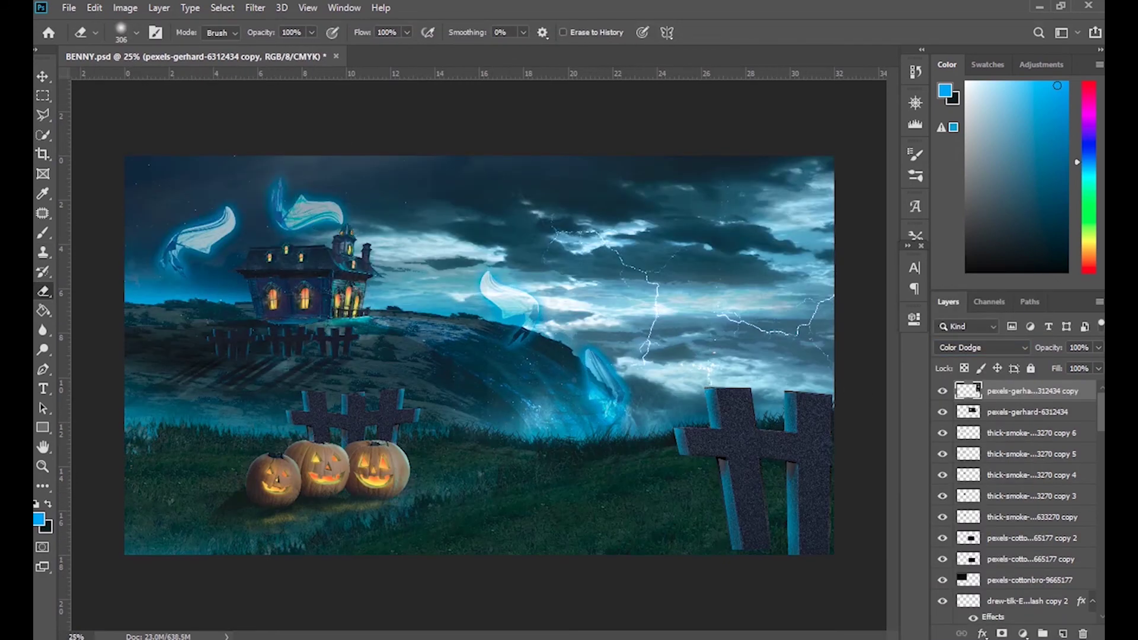
Check hidden layers in the Layers panel, leaving their blend modes unchanged
scroll(944, 495, down, 5)
click(942, 513)
scroll(1008, 474, up, 5)
click(1008, 466)
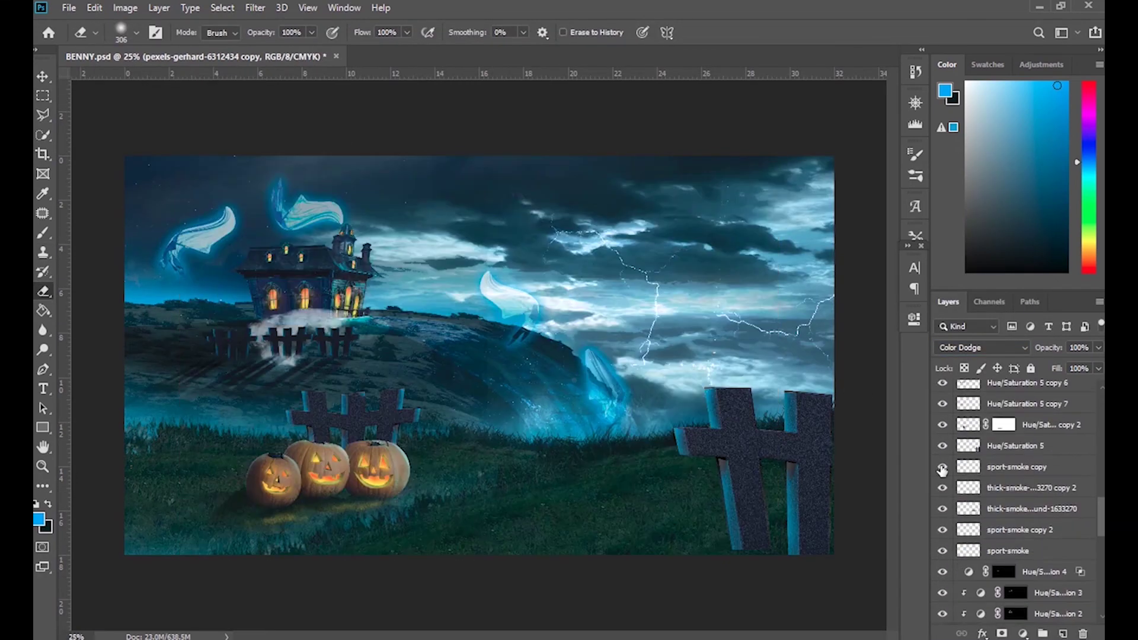
click(982, 347)
click(964, 455)
scroll(1007, 474, up, 5)
scroll(1008, 444, up, 5)
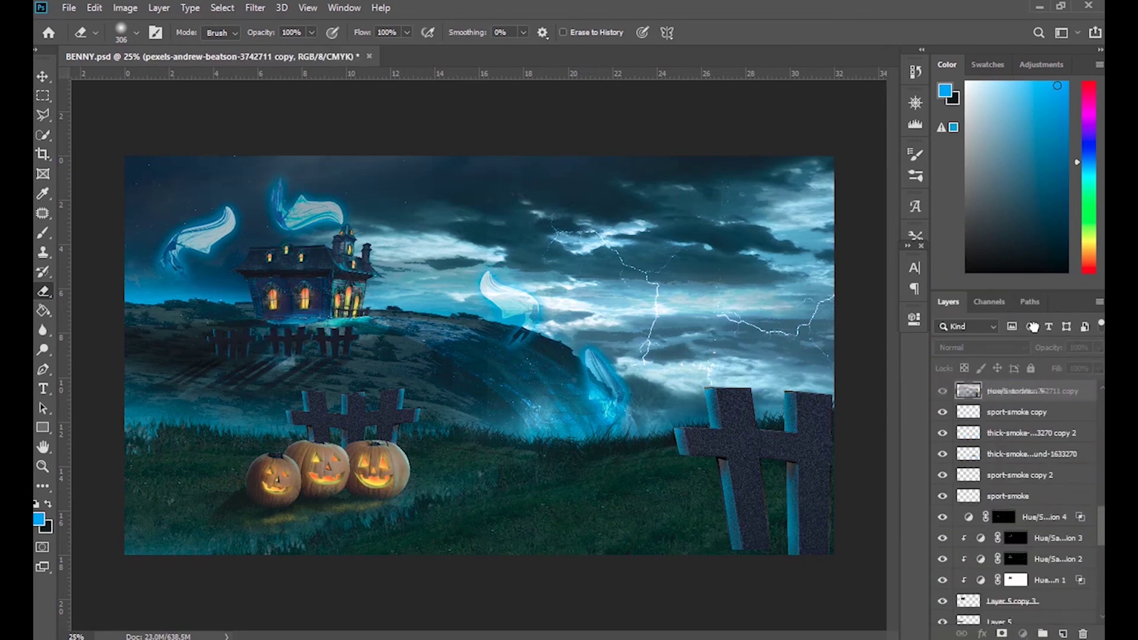
Show the top cloud layer, stretch it across the canvas, and blend it in Color Dodge
click(998, 392)
click(942, 391)
key(ctrl+minus)
key(ctrl+t)
drag(746, 342, 715, 342)
key(Return)
click(982, 348)
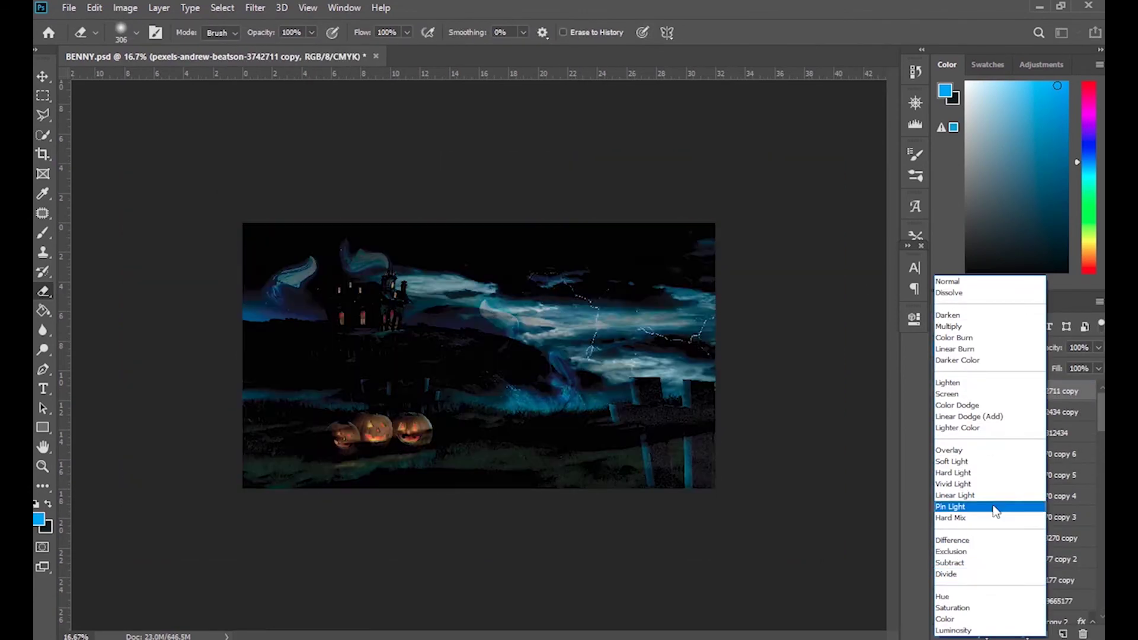
click(978, 393)
Darken the clouds' midtones with a Levels adjustment
key(v)
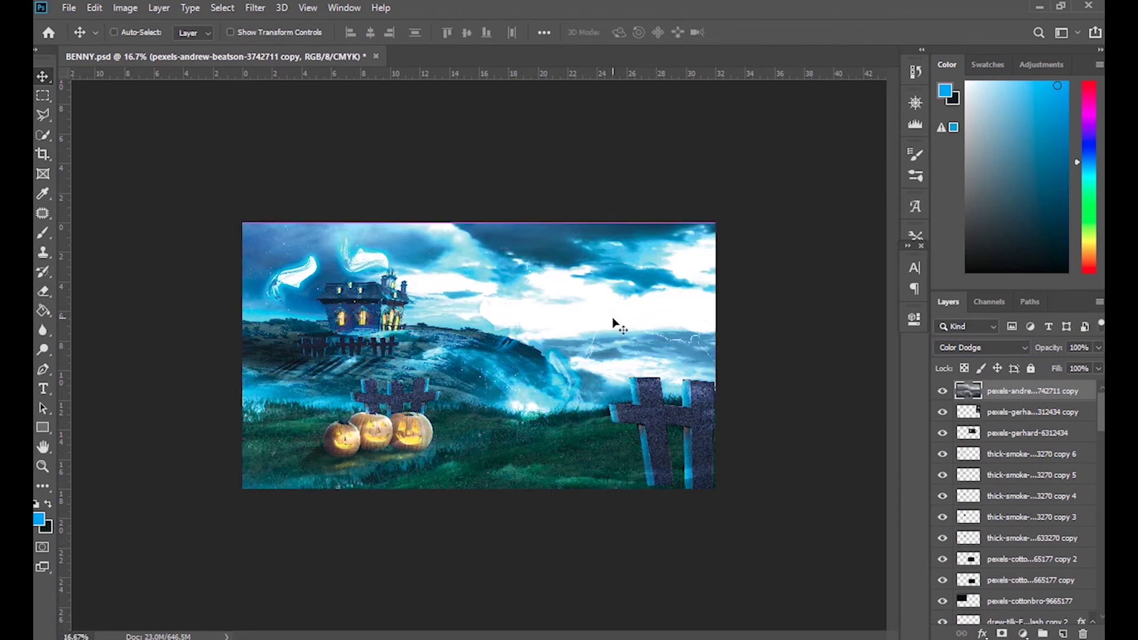
key(ctrl+l)
drag(869, 281, 902, 281)
key(Return)
Mask out bright cloud areas around the house, set cloud opacity to 68%, and open another file
click(1002, 634)
key(b)
key(d)
drag(681, 249, 533, 385)
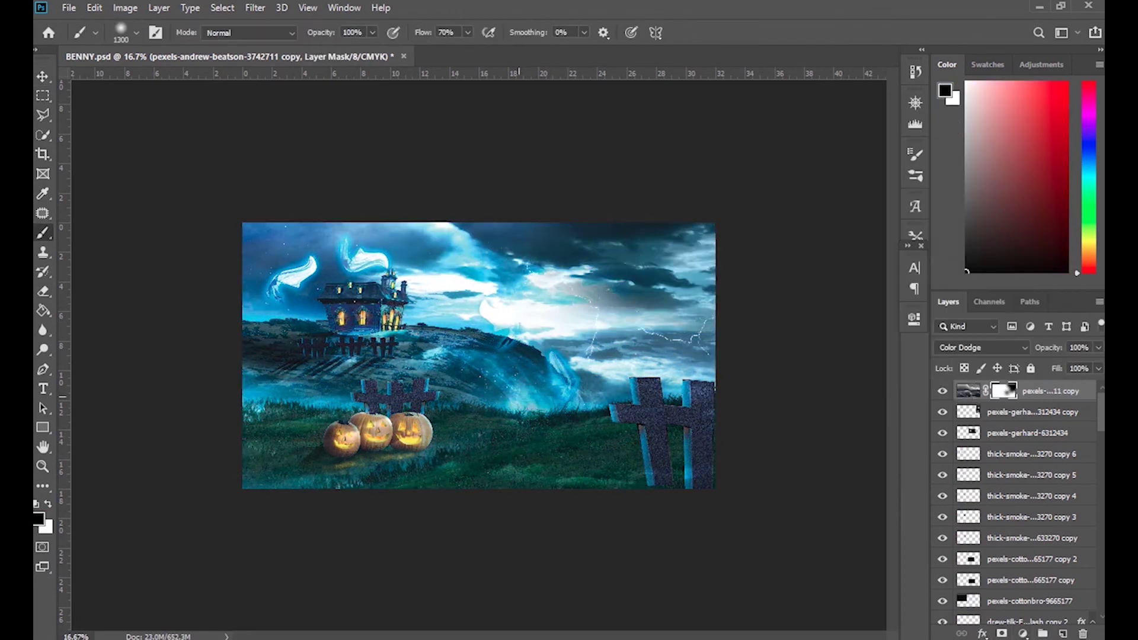
drag(563, 267, 303, 479)
drag(243, 306, 509, 296)
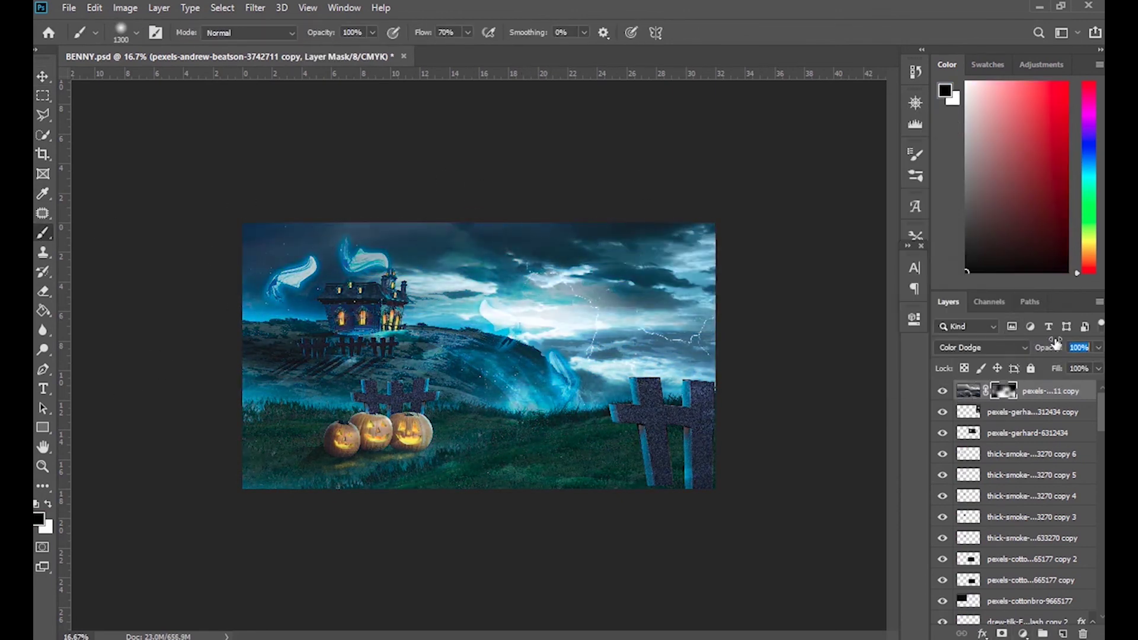
text(68)
key(ctrl+plus)
key(ctrl+o)
Place the starry night sky photo into the composition in Screen blend mode
click(437, 237)
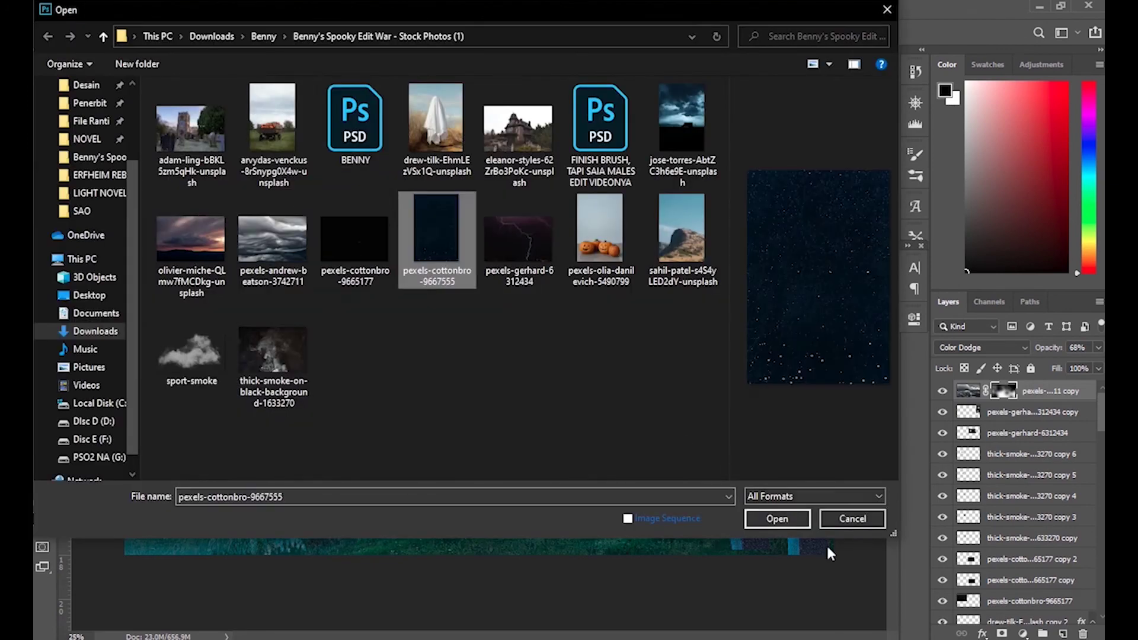
key(Return)
click(1079, 394)
drag(474, 355, 501, 238)
click(984, 347)
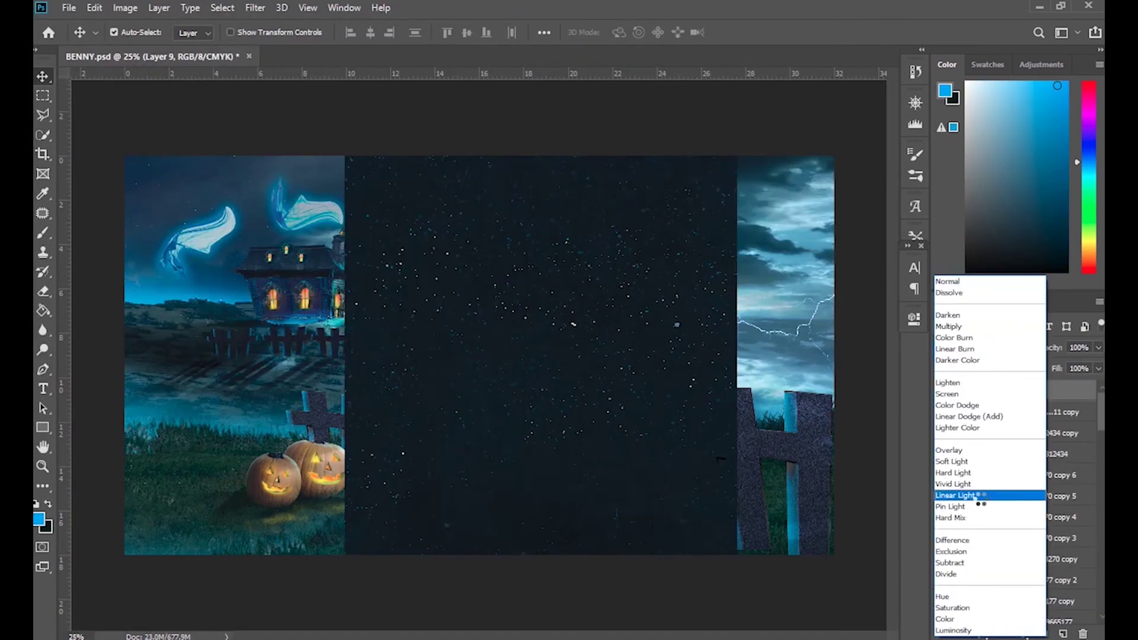
click(947, 393)
Stretch the stars across the sky, erase them from the foreground, and add a rotated copy
key(ctrl+t)
drag(738, 554, 495, 452)
key(Return)
key(e)
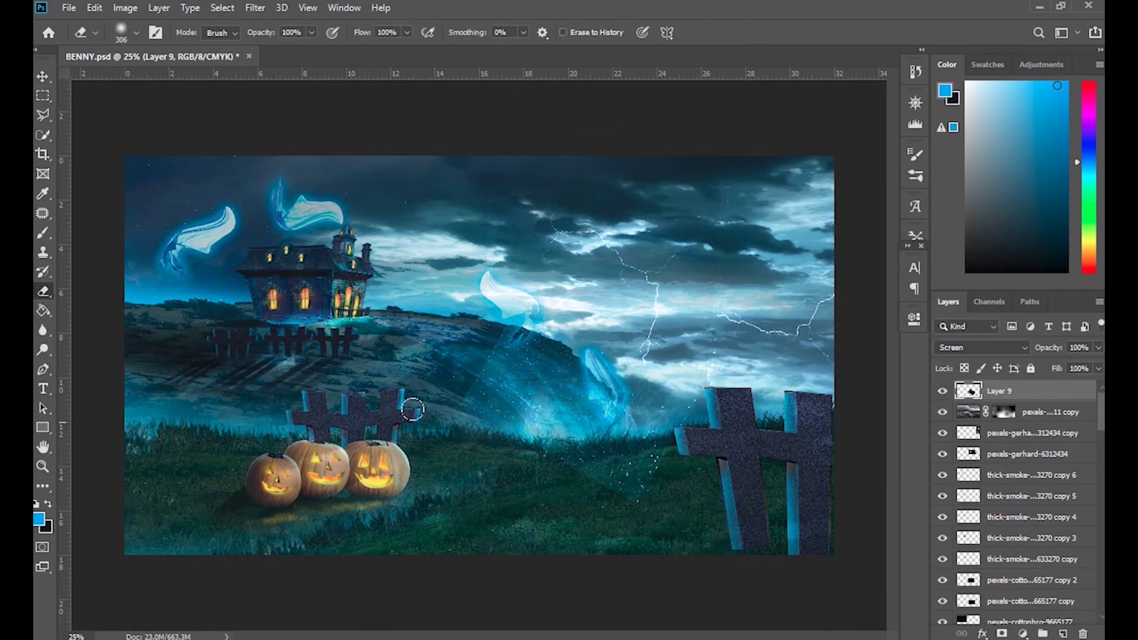
key(ctrl+j)
key(ctrl+t)
drag(640, 276, 687, 284)
key(Return)
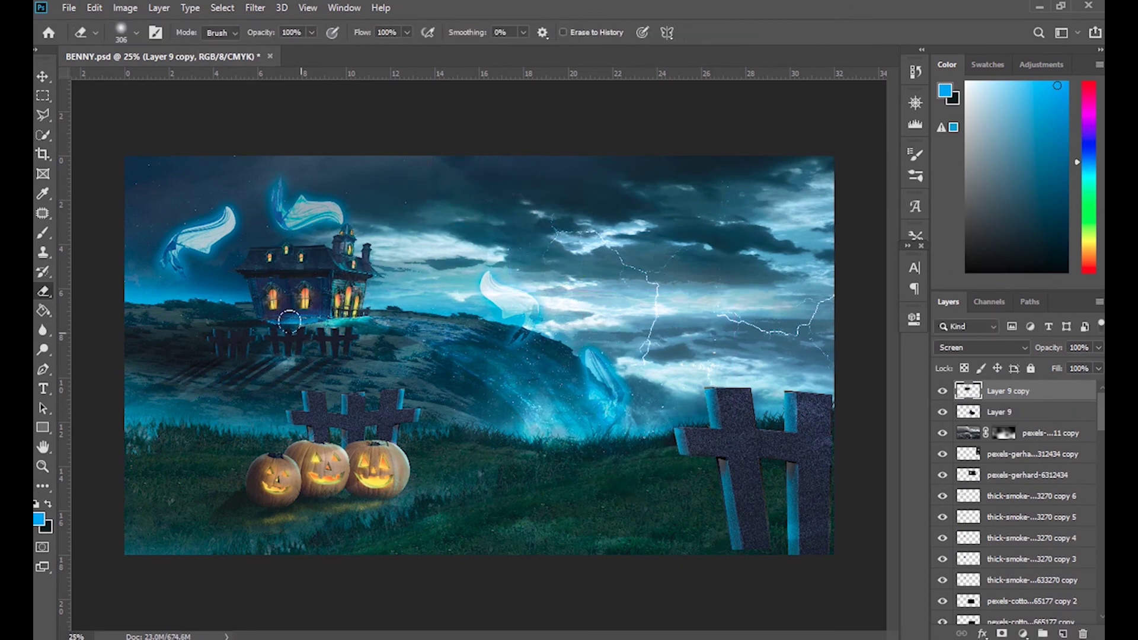
Make further transformed star-layer copies and zoom out to view the whole scene
key(ctrl+j)
key(ctrl+t)
key(Return)
key(ctrl+minus)
key(ctrl+j)
key(Return)
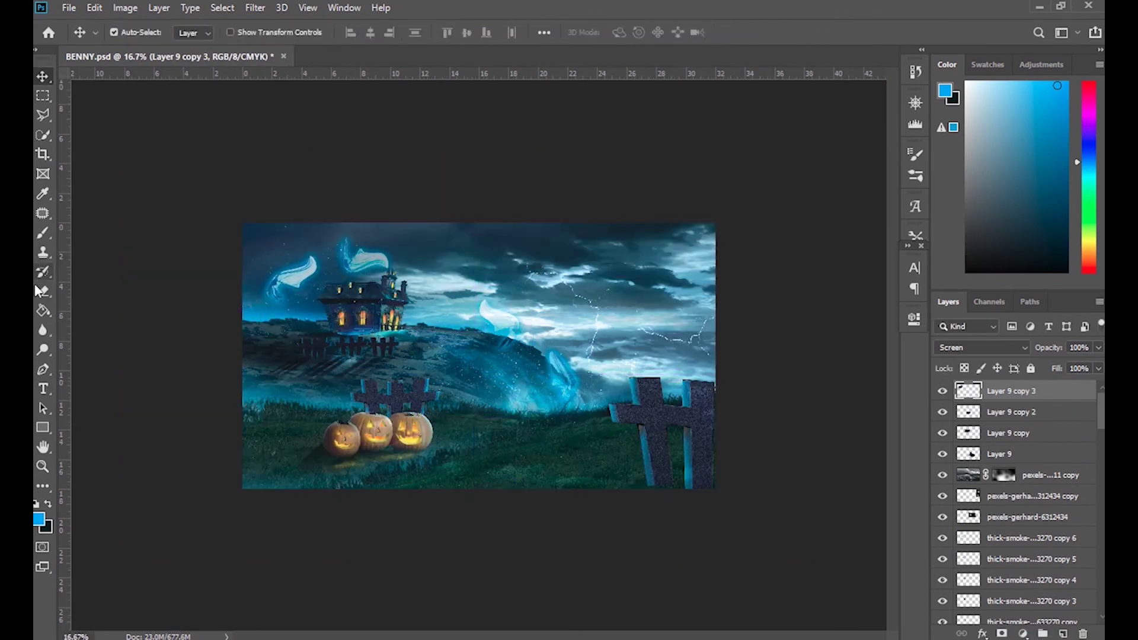
Bring the thick smoke photo into the composition
key(ctrl+o)
click(782, 510)
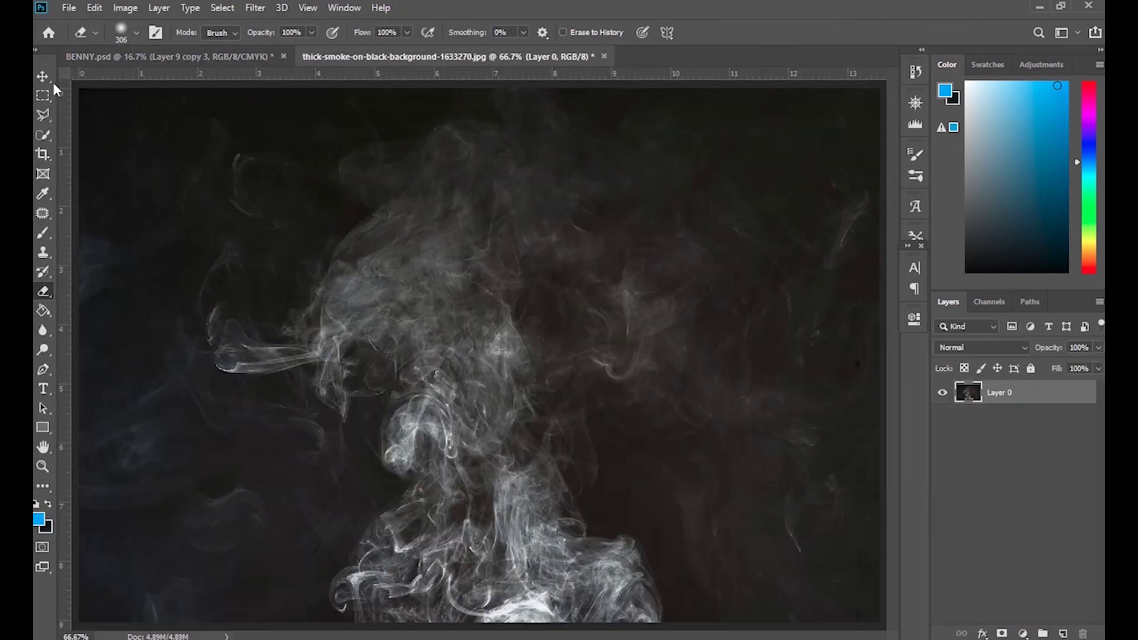
key(v)
mouse_move(415, 356)
mouse_down()
mouse_move(415, 267)
mouse_move(456, 332)
mouse_up()
click(581, 56)
Set the smoke to Color Dodge, tilt it across the hillside, and lower opacity to 42%
click(982, 347)
click(960, 424)
key(ctrl+t)
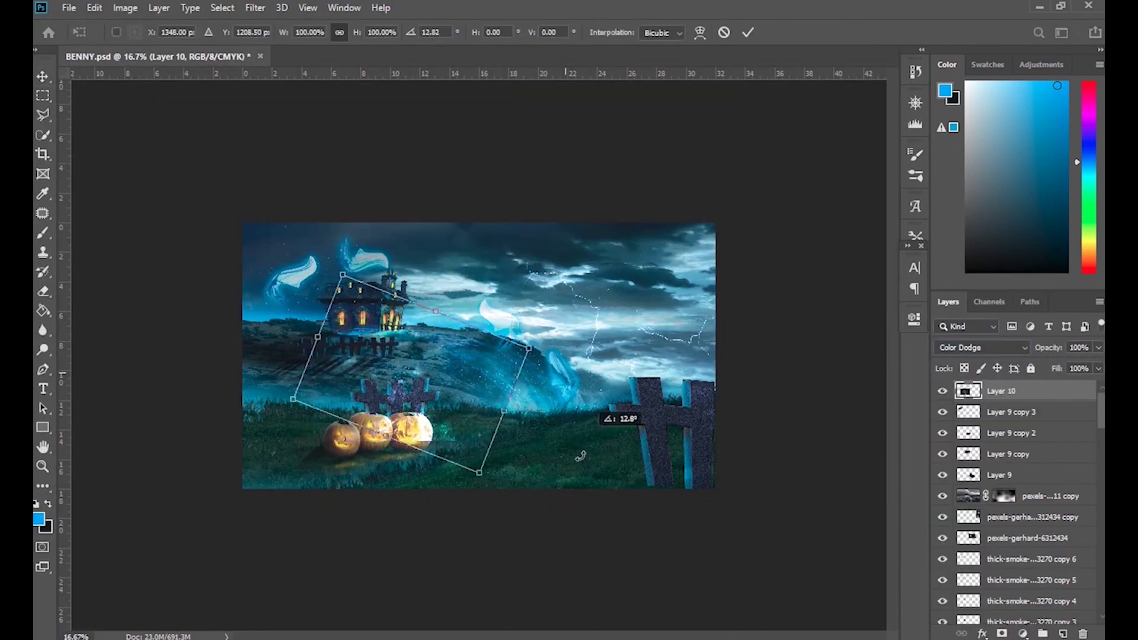
drag(593, 439, 396, 248)
key(Return)
key(4)
key(2)
Bring the sport-smoke image into the composition
click(69, 7)
click(89, 36)
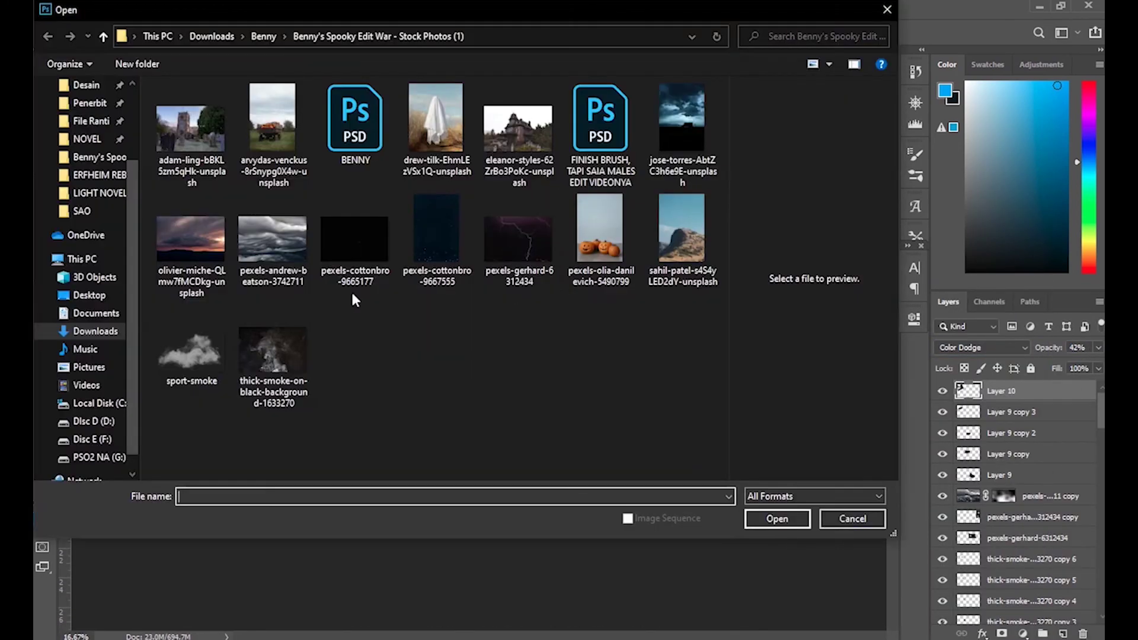
double_click(191, 345)
key(v)
drag(415, 355, 456, 93)
click(450, 55)
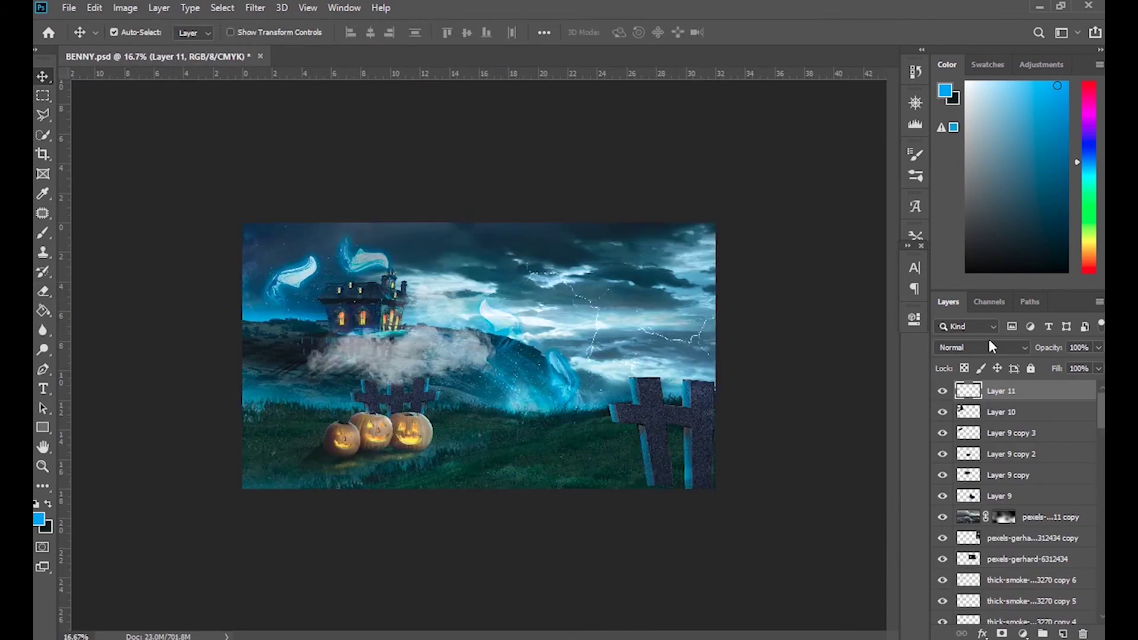
Bend the sport smoke into an arc and blend it in Overlay mode
click(982, 347)
click(954, 460)
key(ctrl+t)
drag(332, 278, 354, 213)
key(Return)
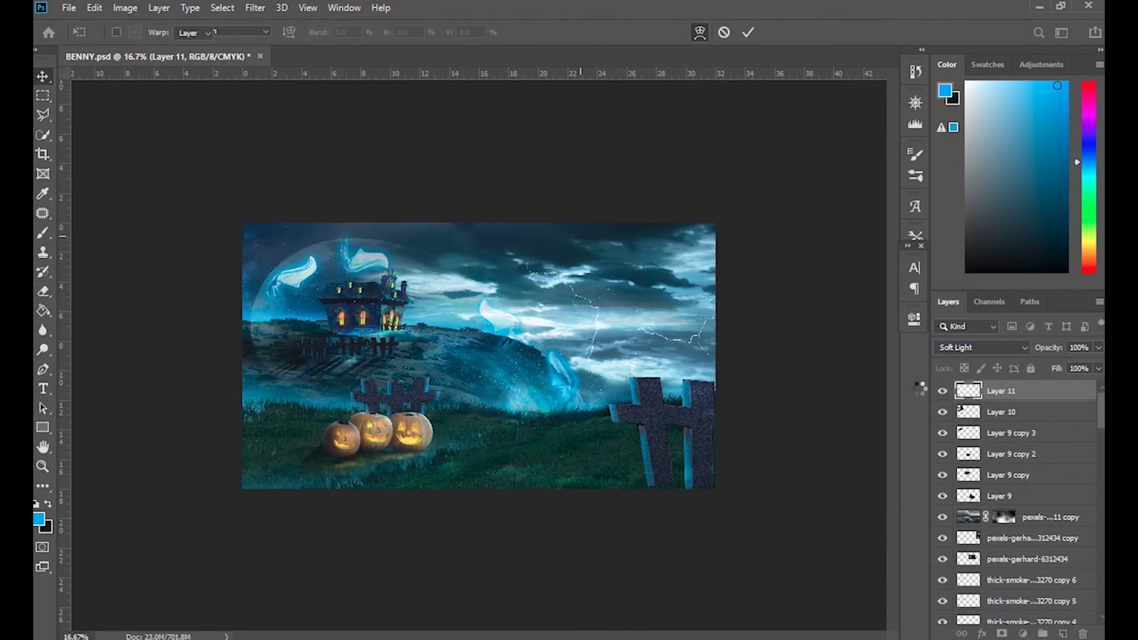
click(982, 347)
click(955, 436)
Duplicate the smoke layer and place the copy across the lower hillside
key(e)
key(ctrl+j)
key(ctrl+t)
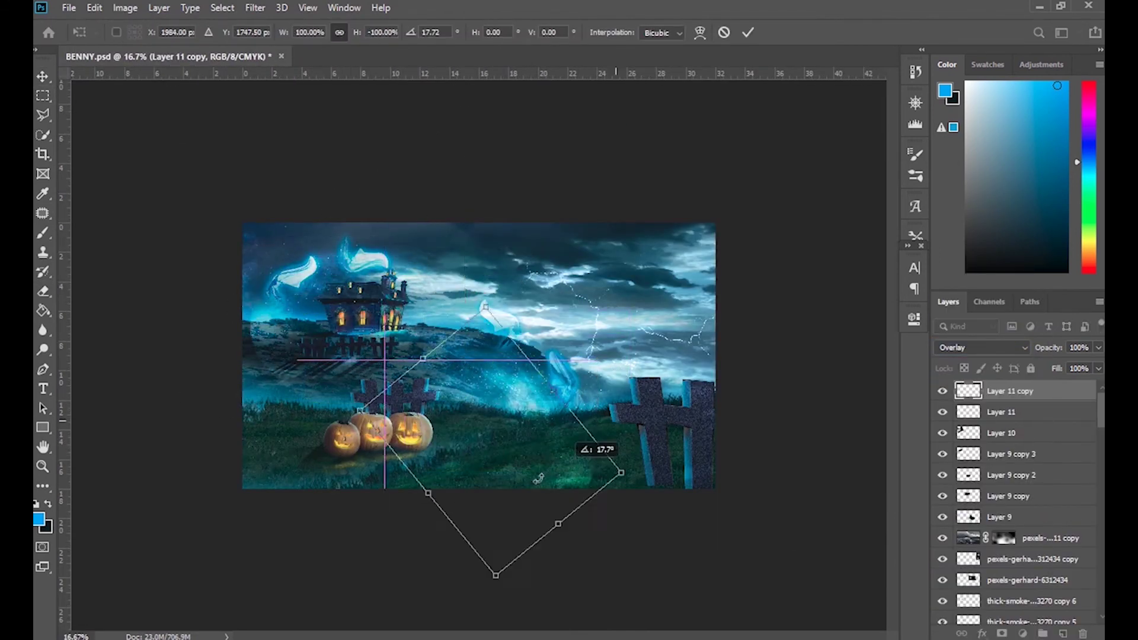
drag(449, 324, 522, 296)
key(Return)
key(e)
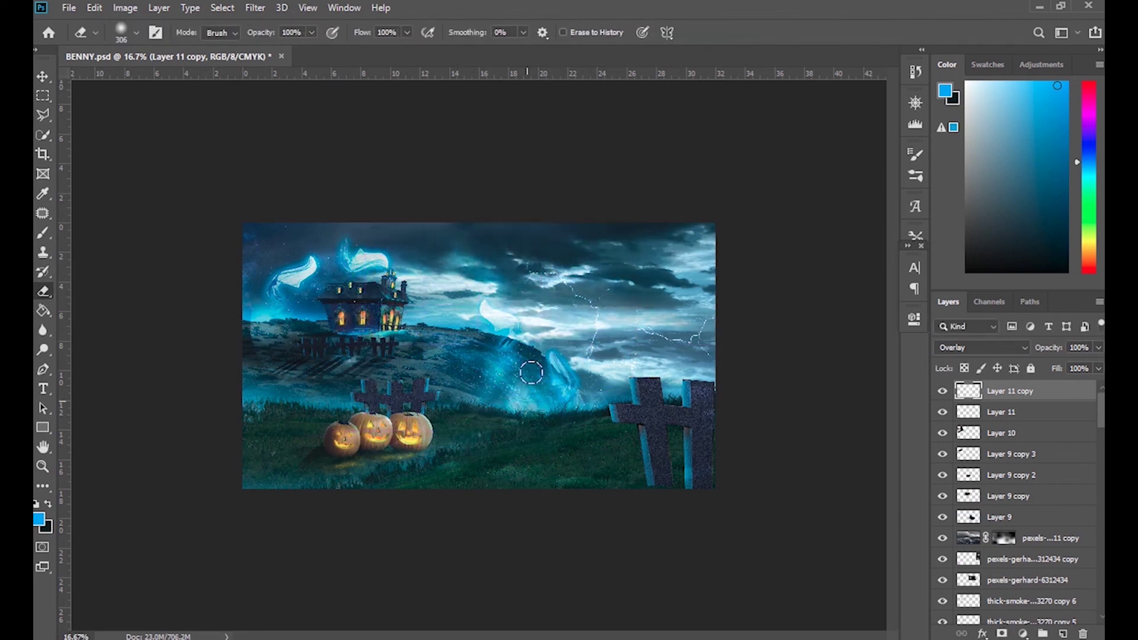
Add a Color Balance adjustment above the smoke copy, shifting midtones toward red (+43)
click(47, 33)
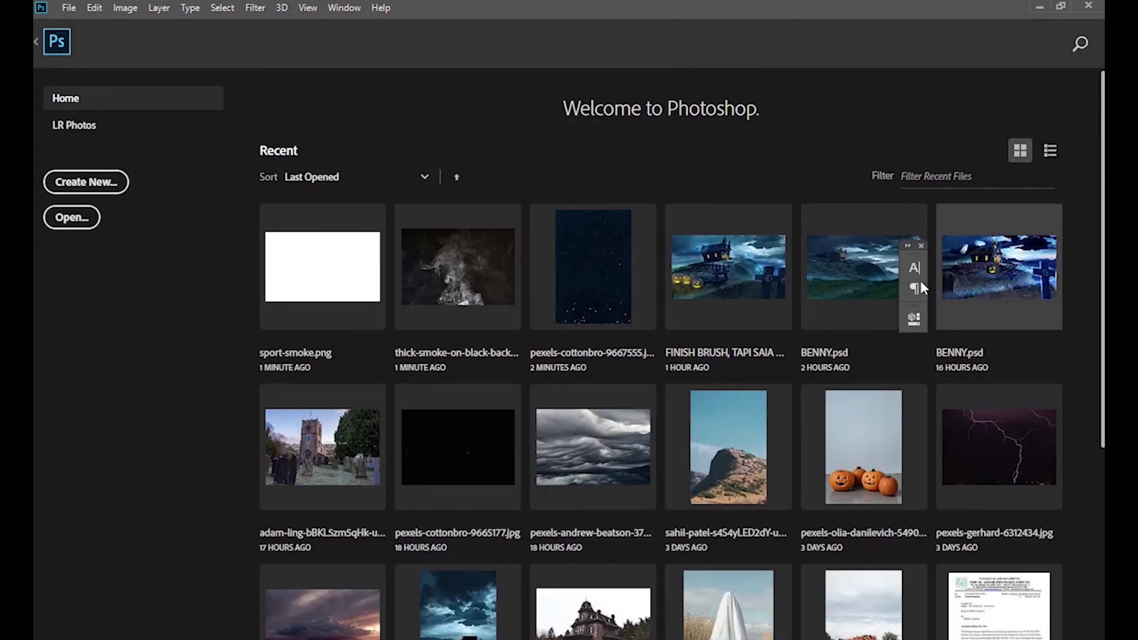
click(37, 43)
click(1031, 391)
click(1023, 634)
click(1019, 399)
drag(765, 391, 795, 396)
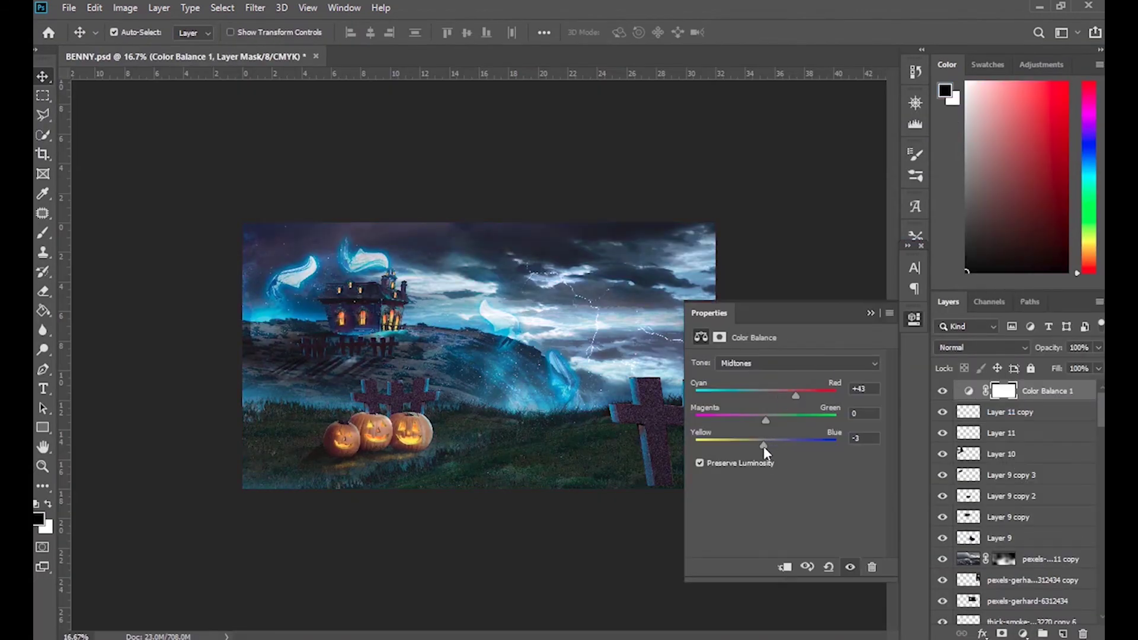
click(870, 313)
Paint a cyan glow on a new layer blended in Hard Light
click(1062, 634)
click(1039, 88)
key(b)
drag(545, 356, 640, 297)
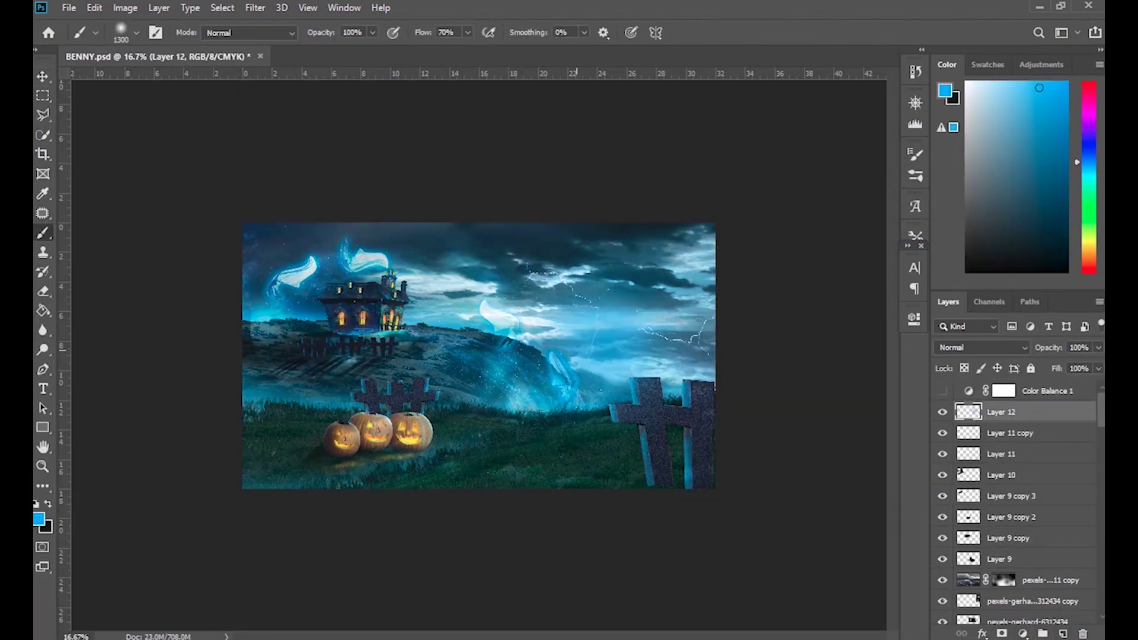
click(982, 347)
click(972, 472)
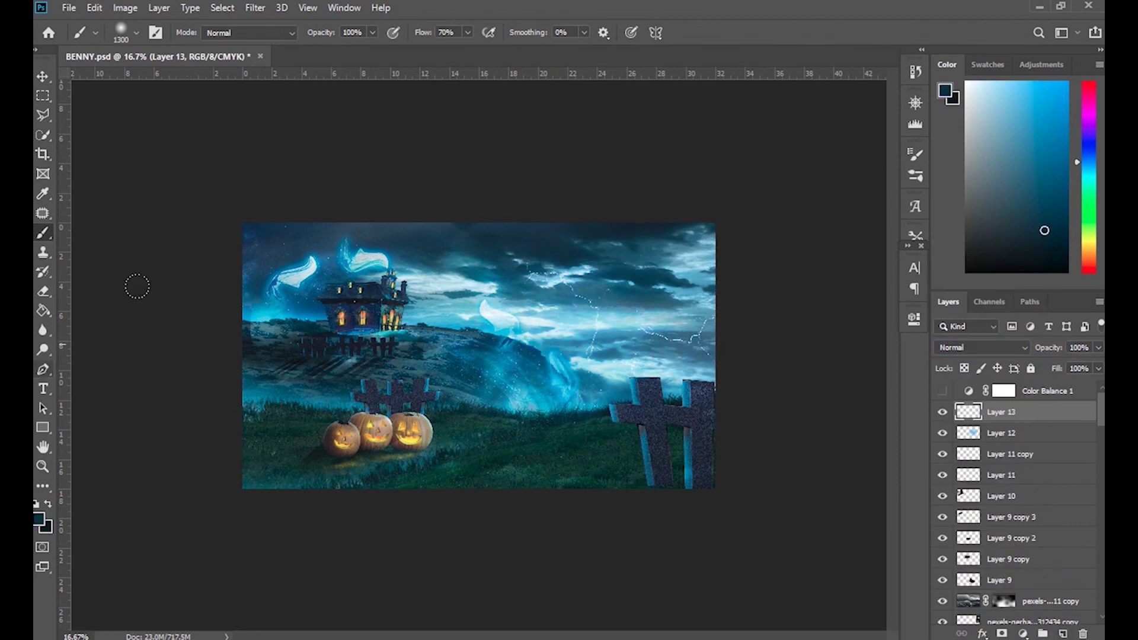
Darken the left and bottom edges in Overlay mode and re-enable the Color Balance adjustment
drag(137, 287, 516, 469)
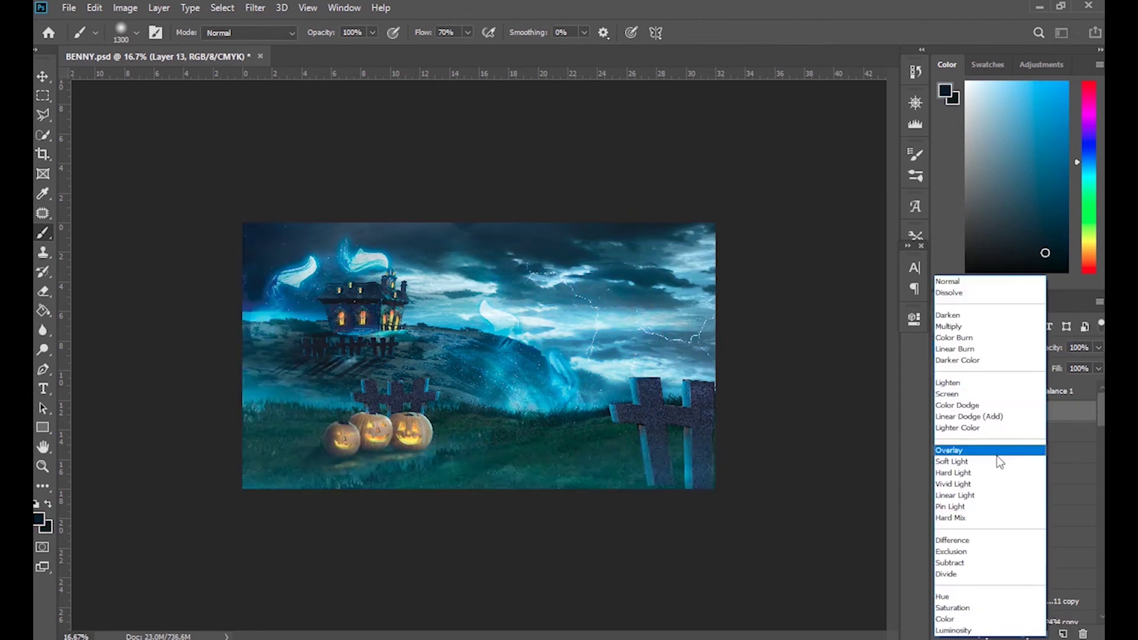
click(997, 450)
click(943, 392)
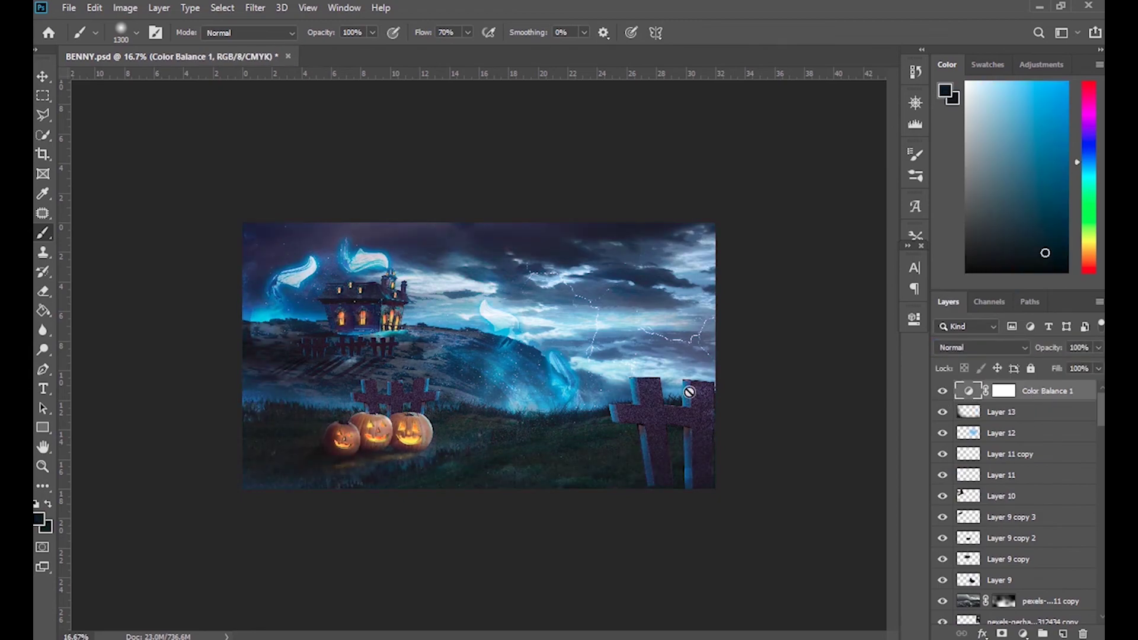